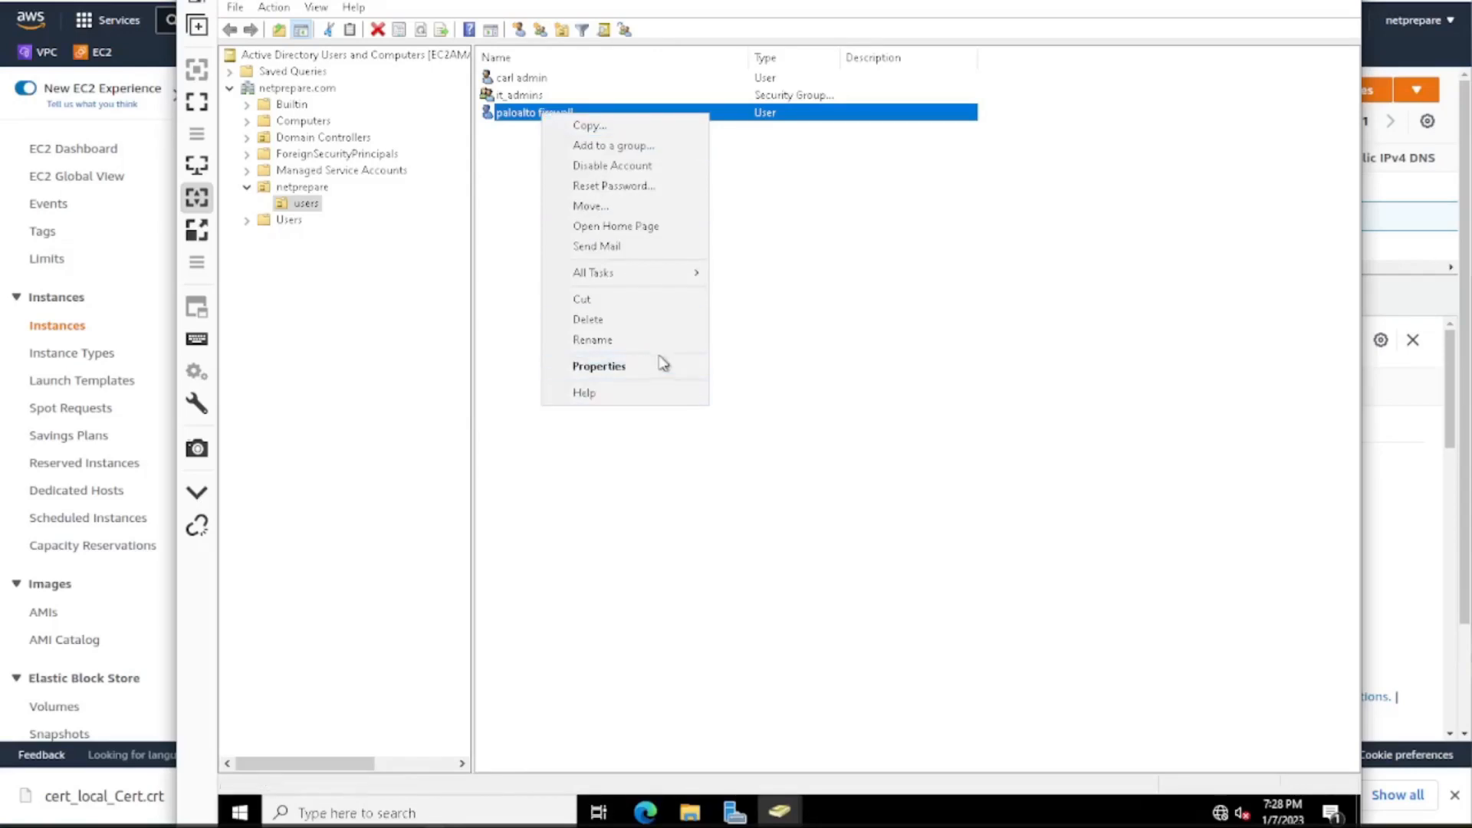
# Open the paloalto firewall user's properties and review its group memberships, general information and account details.
pyautogui.click(682, 183)
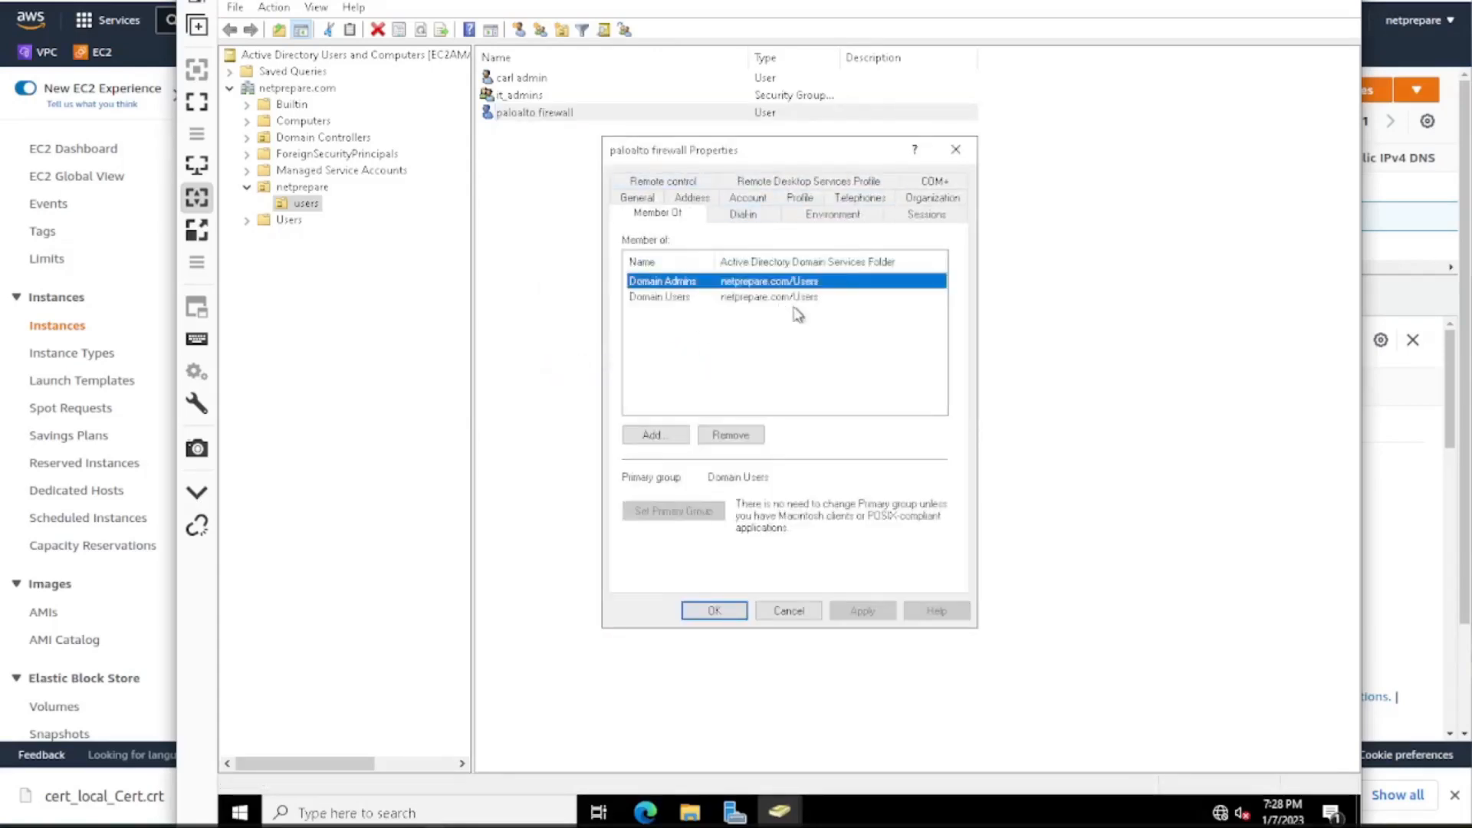
pyautogui.click(743, 212)
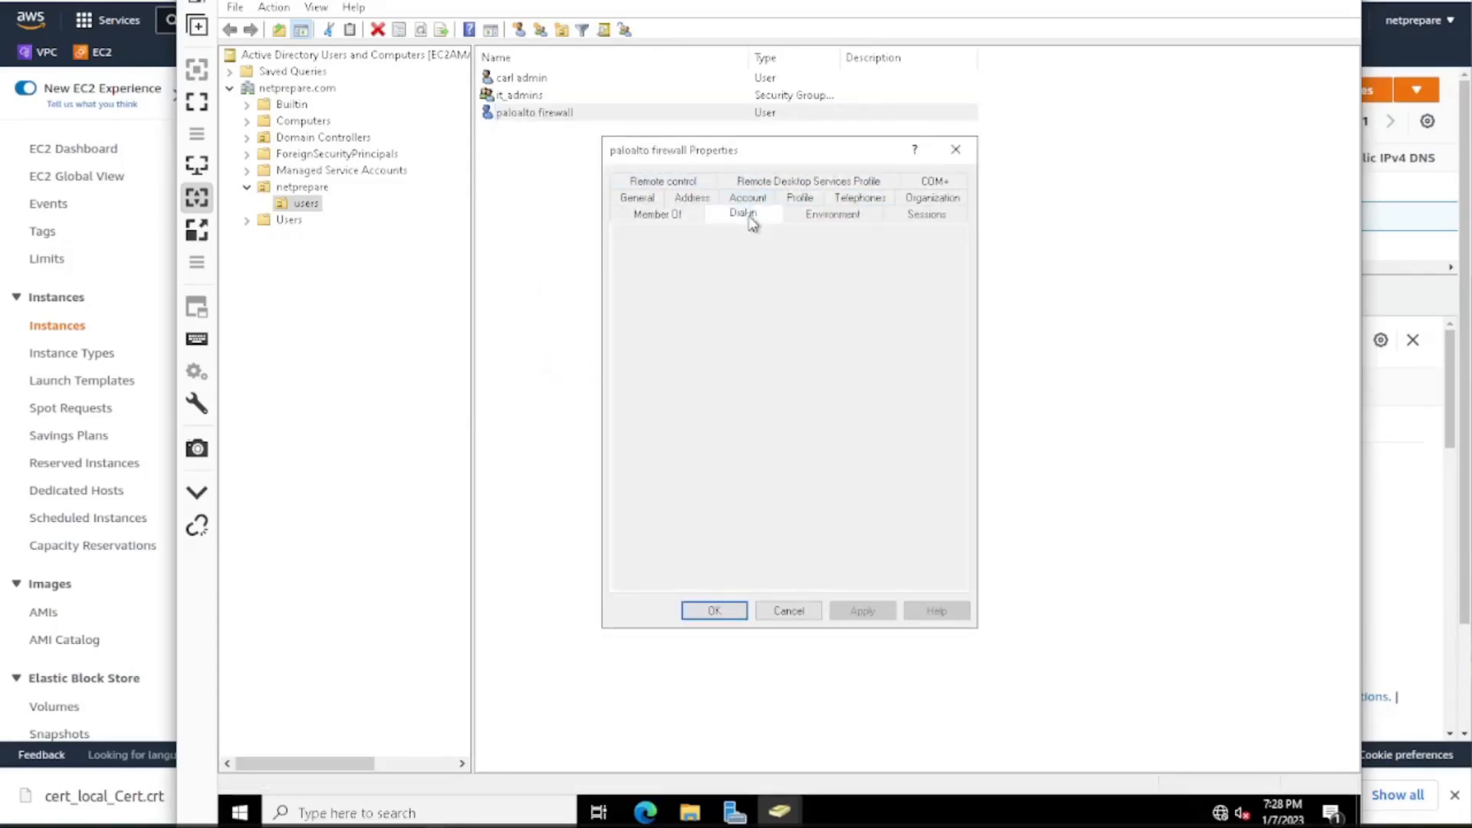
pyautogui.click(676, 217)
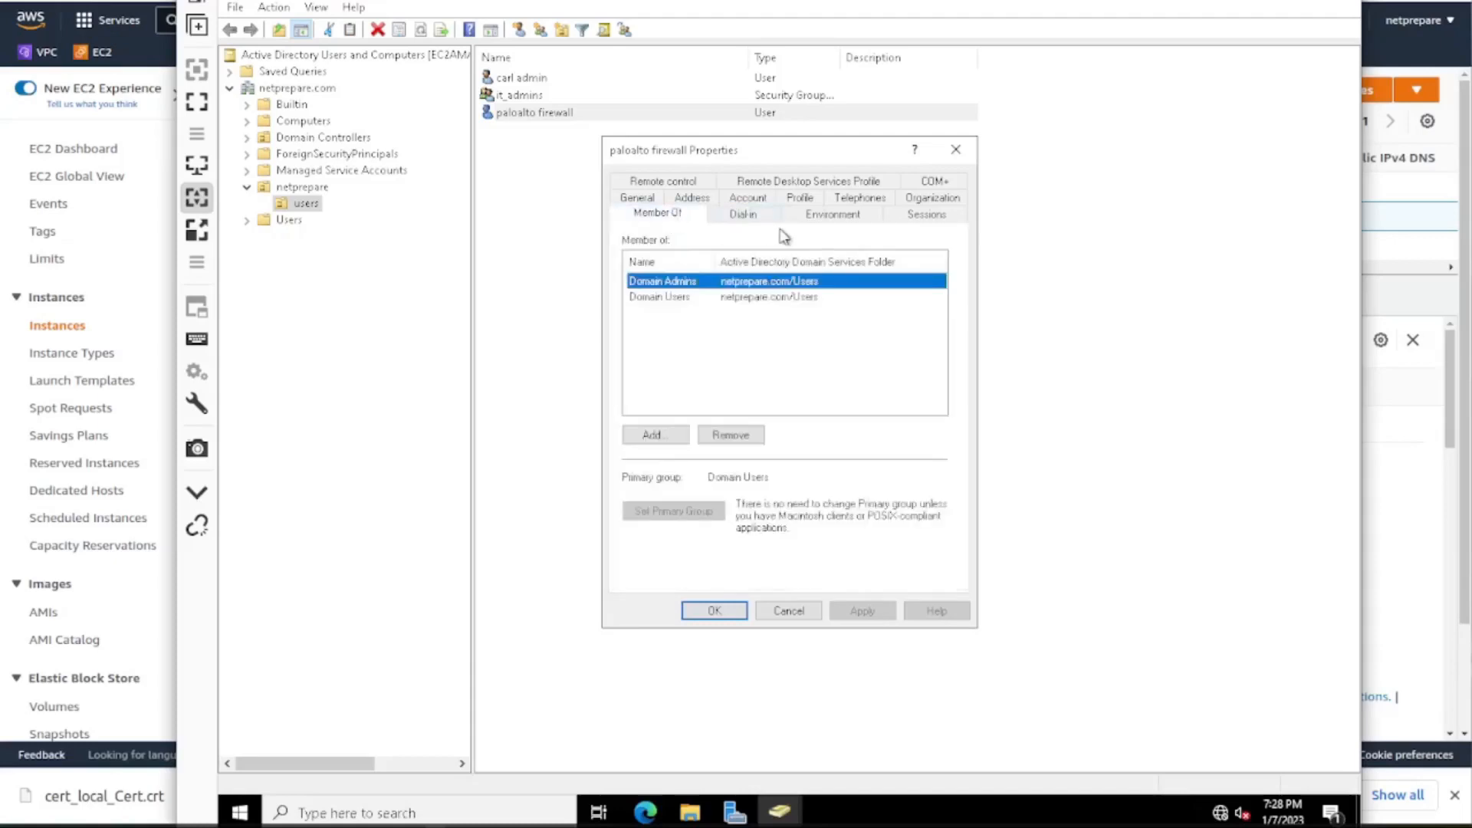
pyautogui.click(828, 217)
pyautogui.click(639, 200)
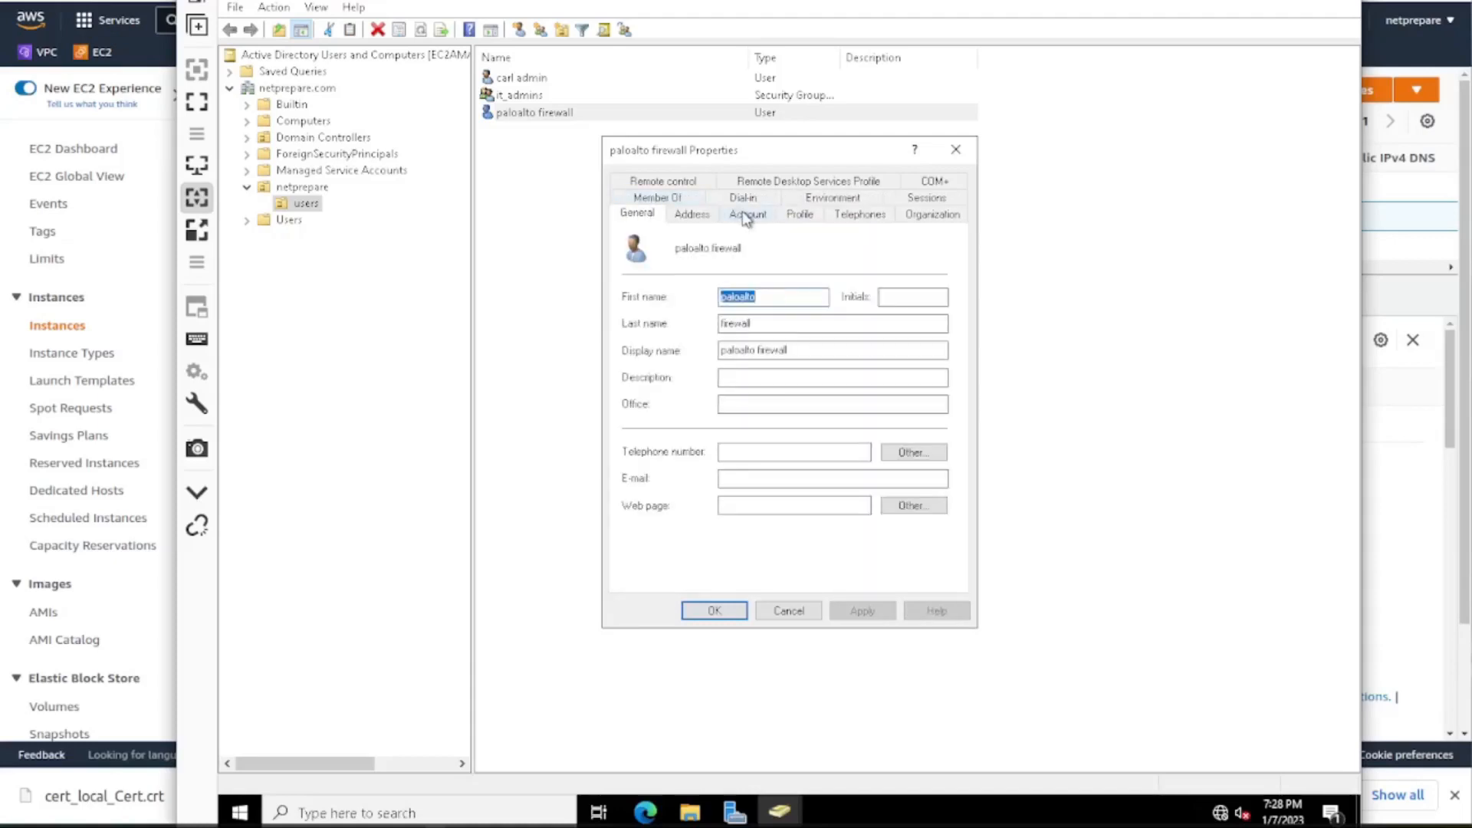
pyautogui.click(707, 220)
pyautogui.click(750, 217)
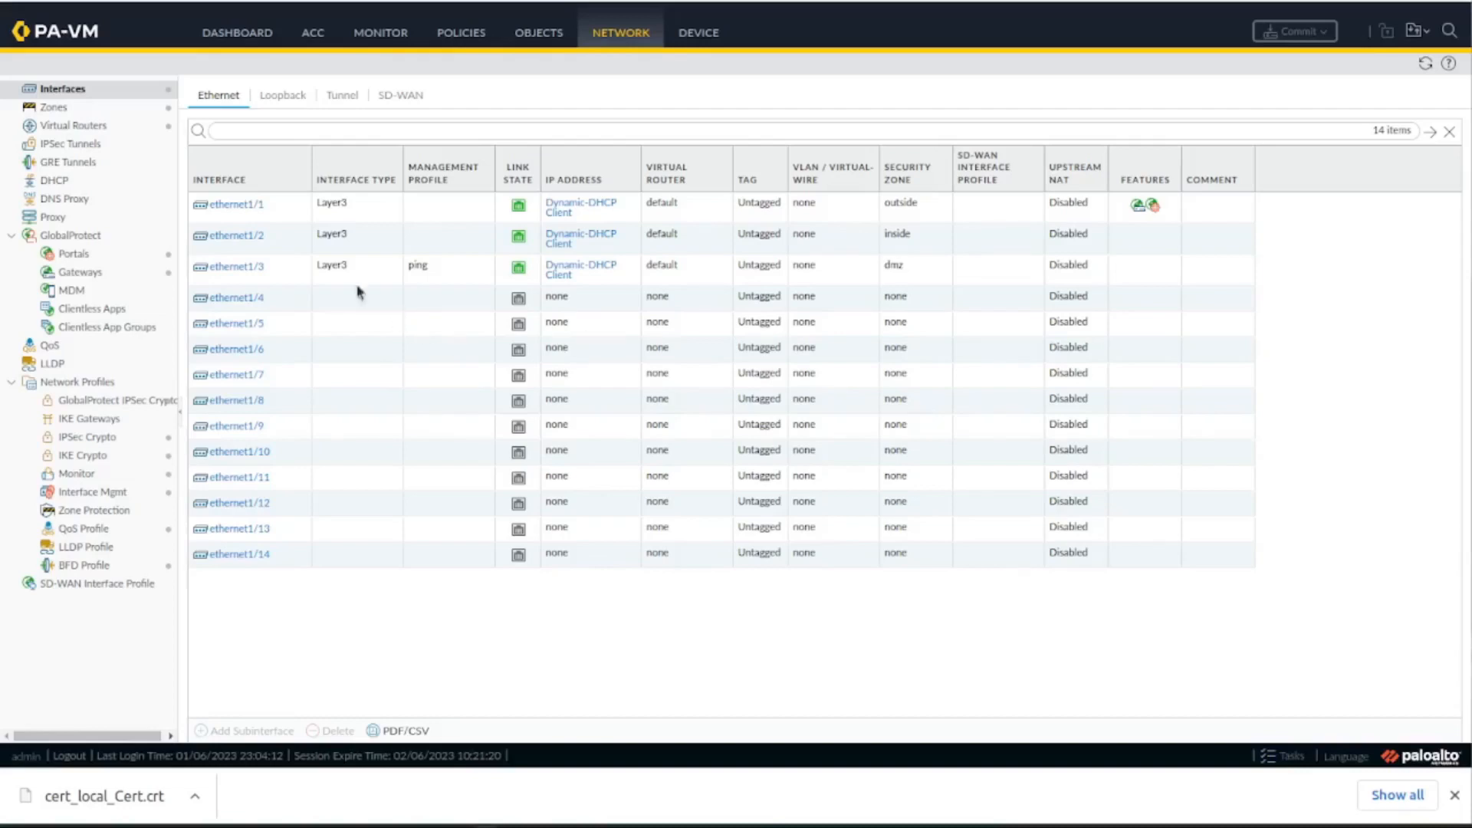
# Switch to the PA-VM firewall and review ethernet1/3's zone, IPv4 and management profile settings.
pyautogui.click(243, 274)
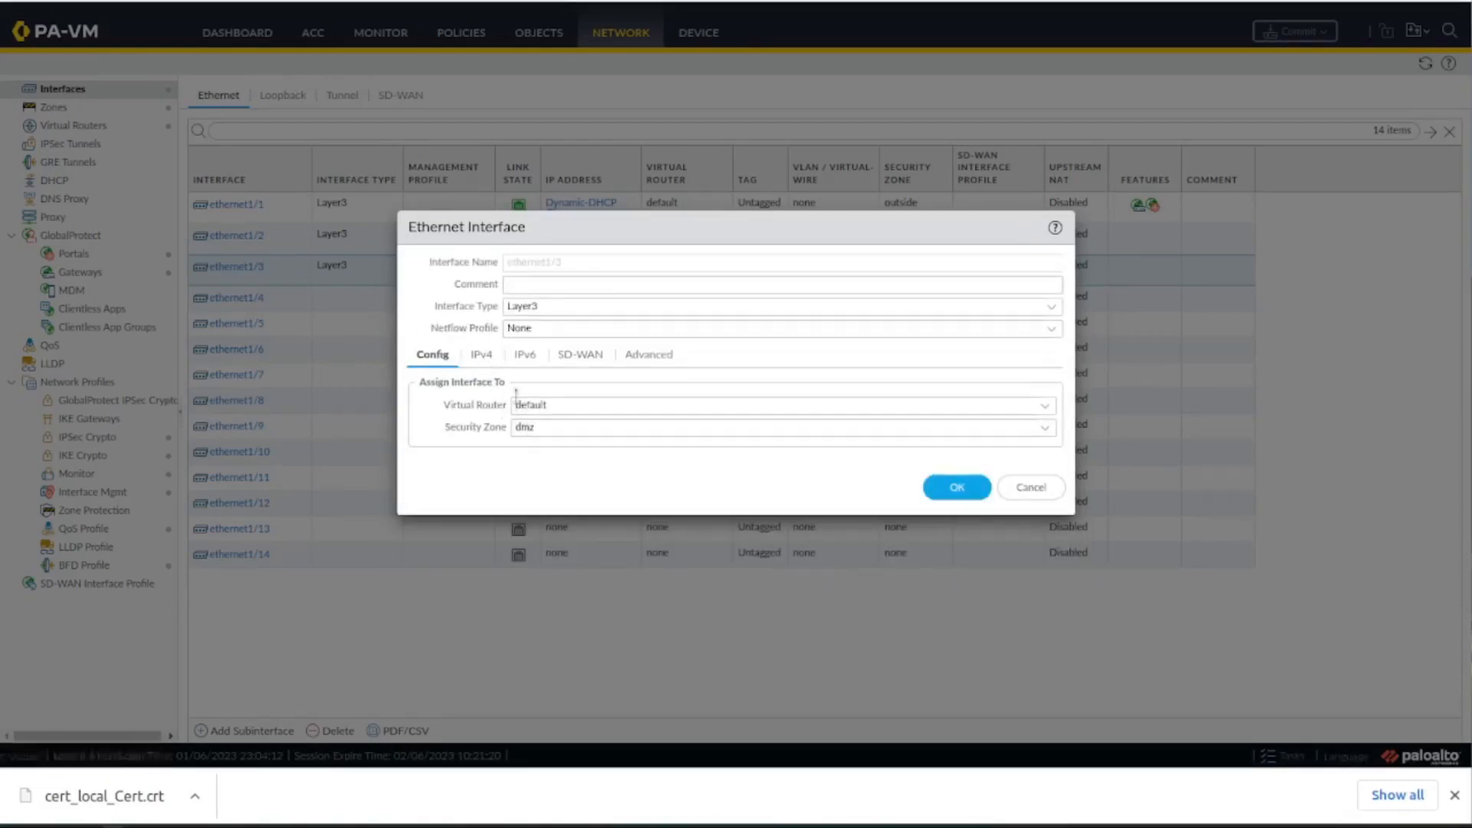
pyautogui.click(488, 359)
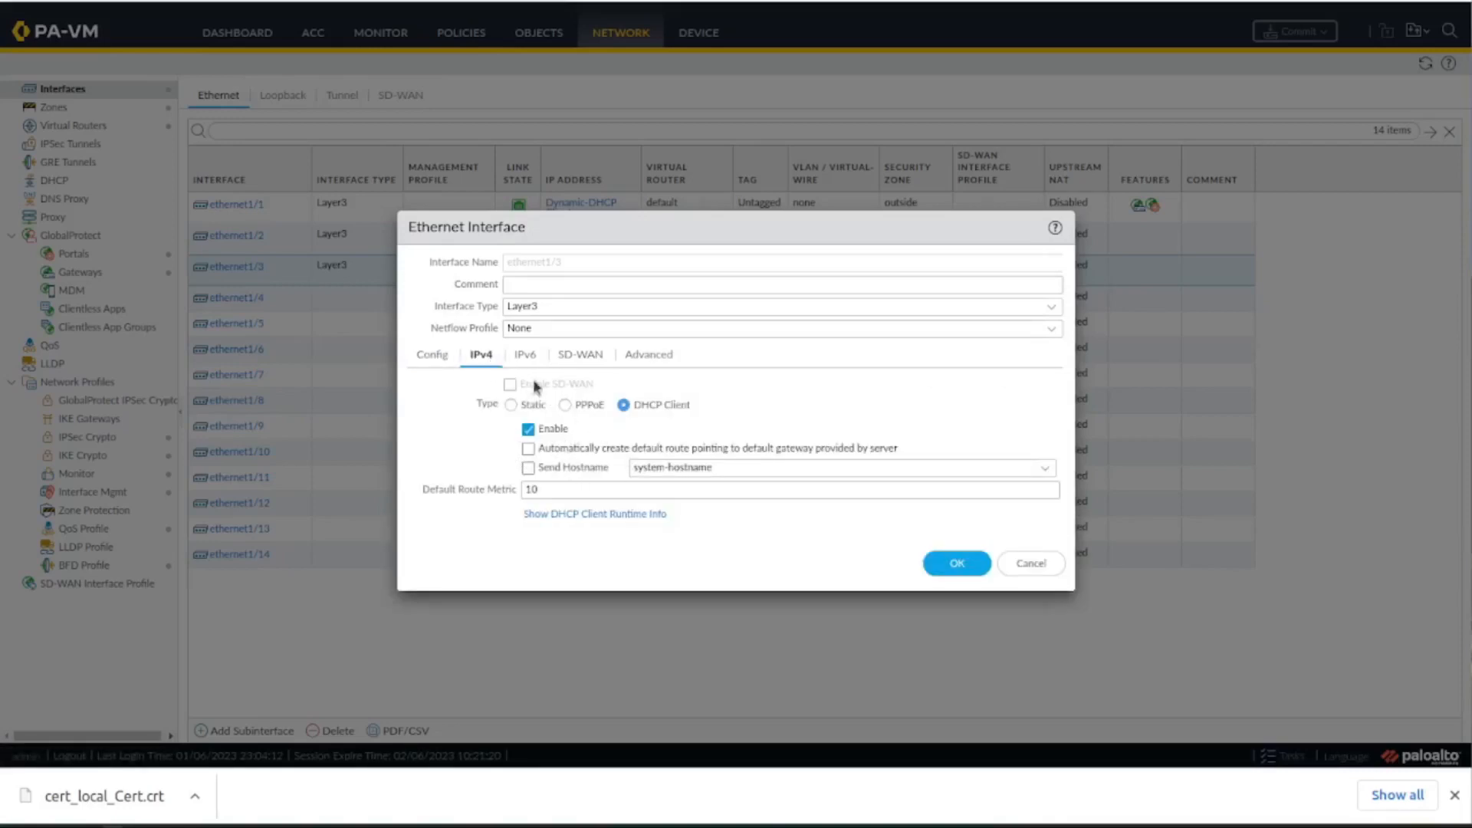
pyautogui.click(529, 359)
pyautogui.click(560, 360)
pyautogui.click(648, 359)
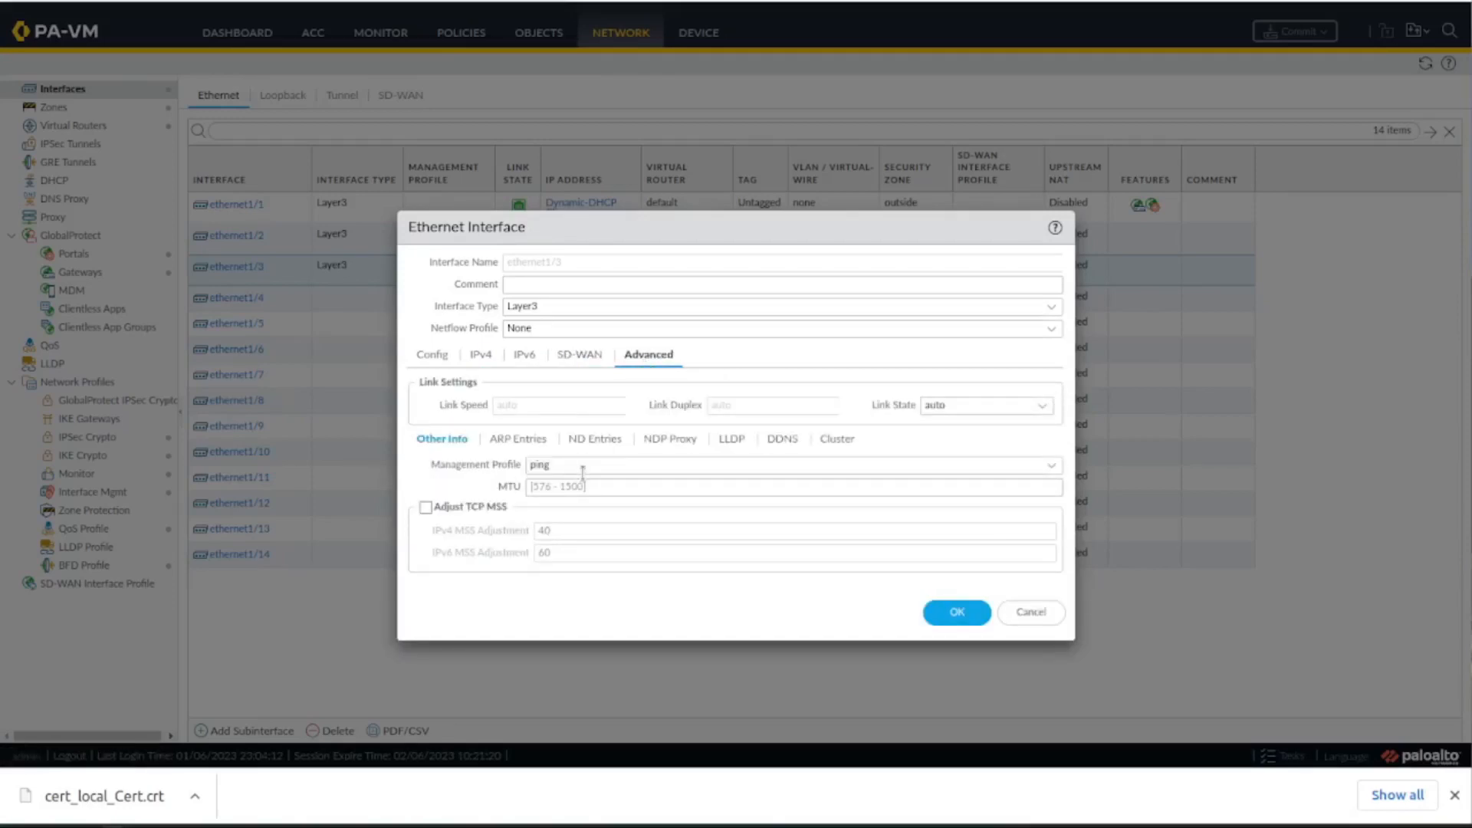
pyautogui.click(950, 624)
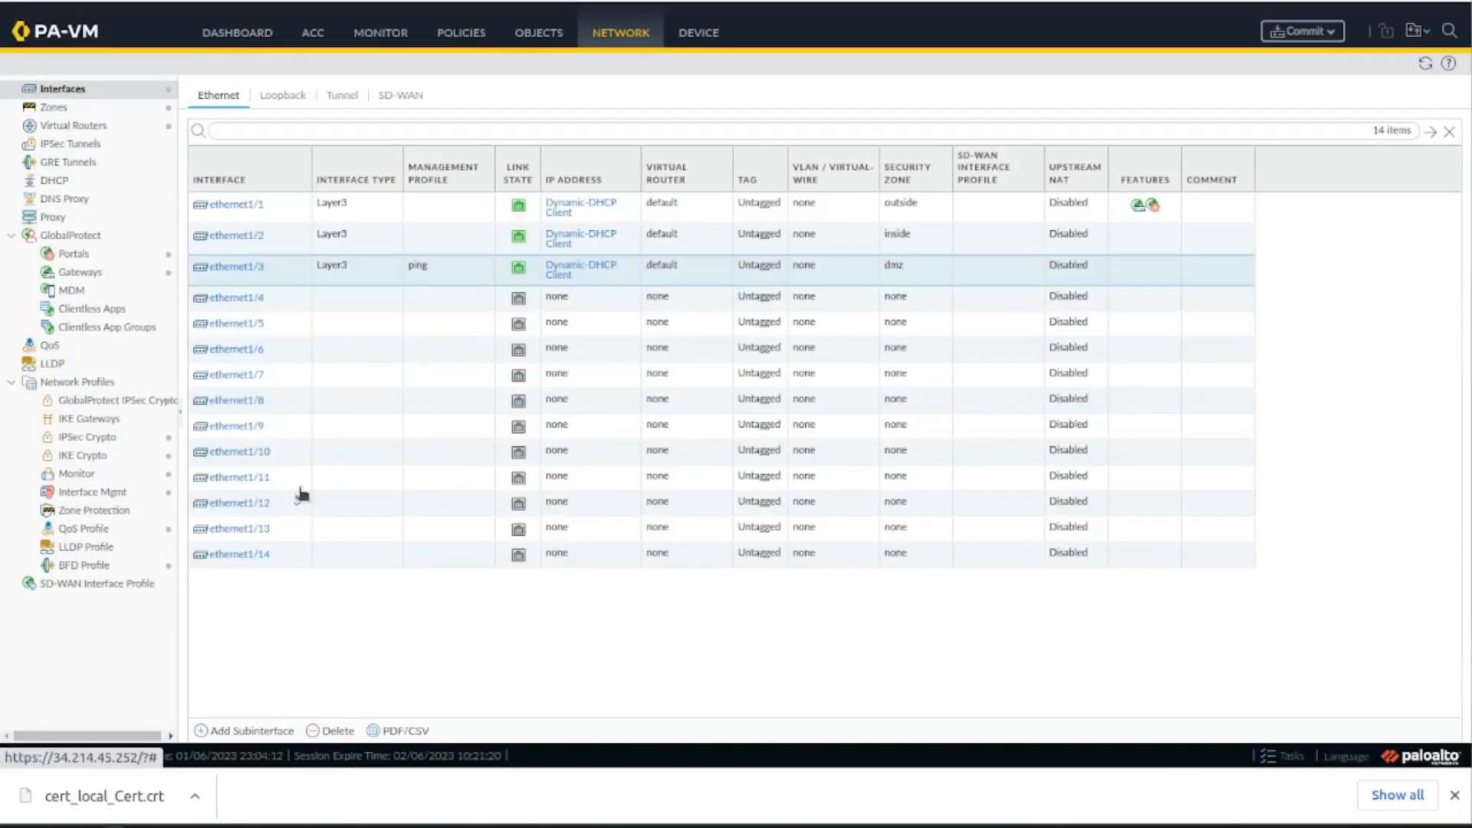
# Create a new LDAP server profile named ad_LDAP_Server in the firewall's device configuration.
pyautogui.click(714, 35)
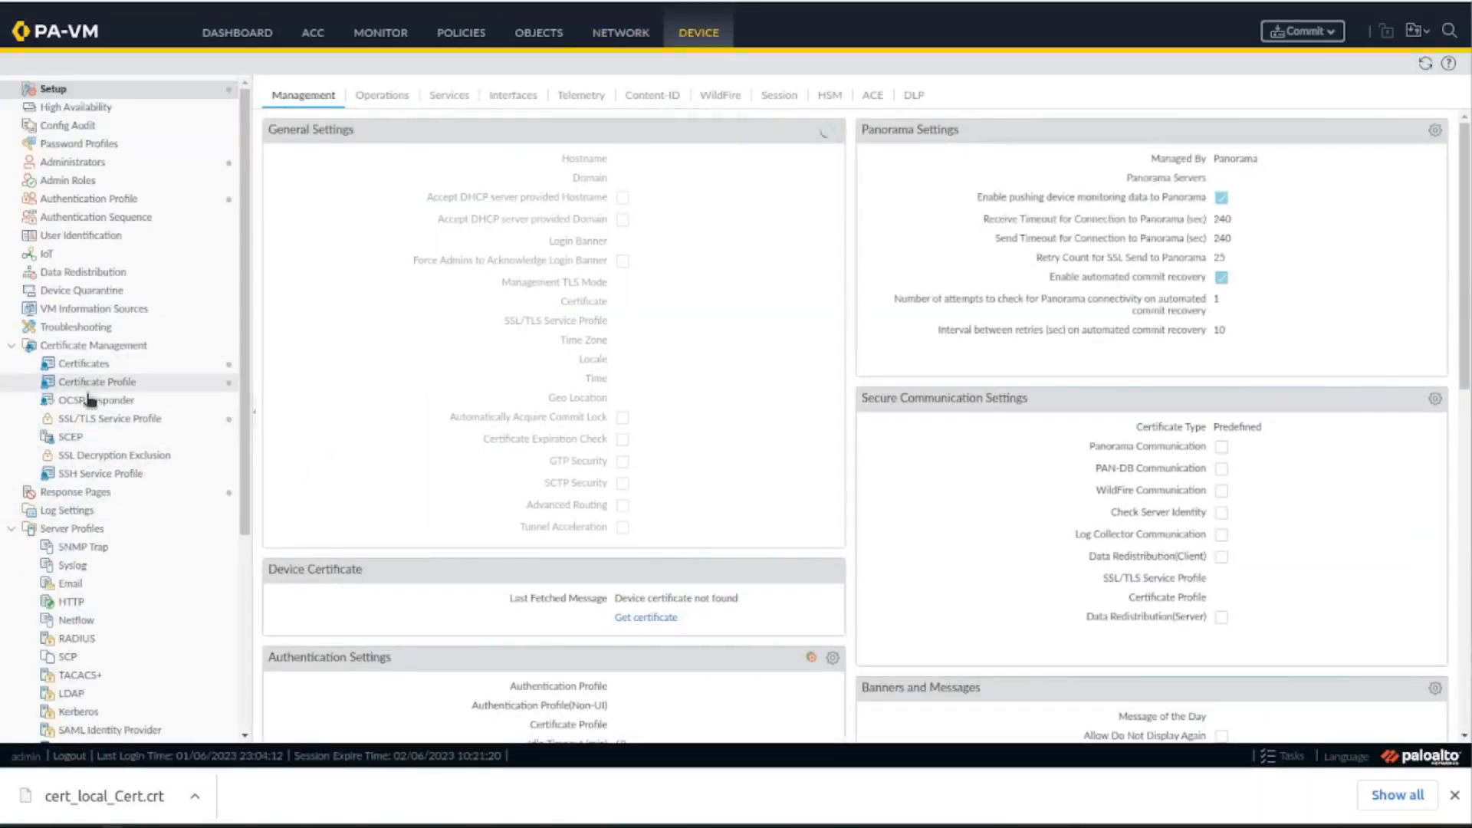
pyautogui.scroll(-3, 123, 407)
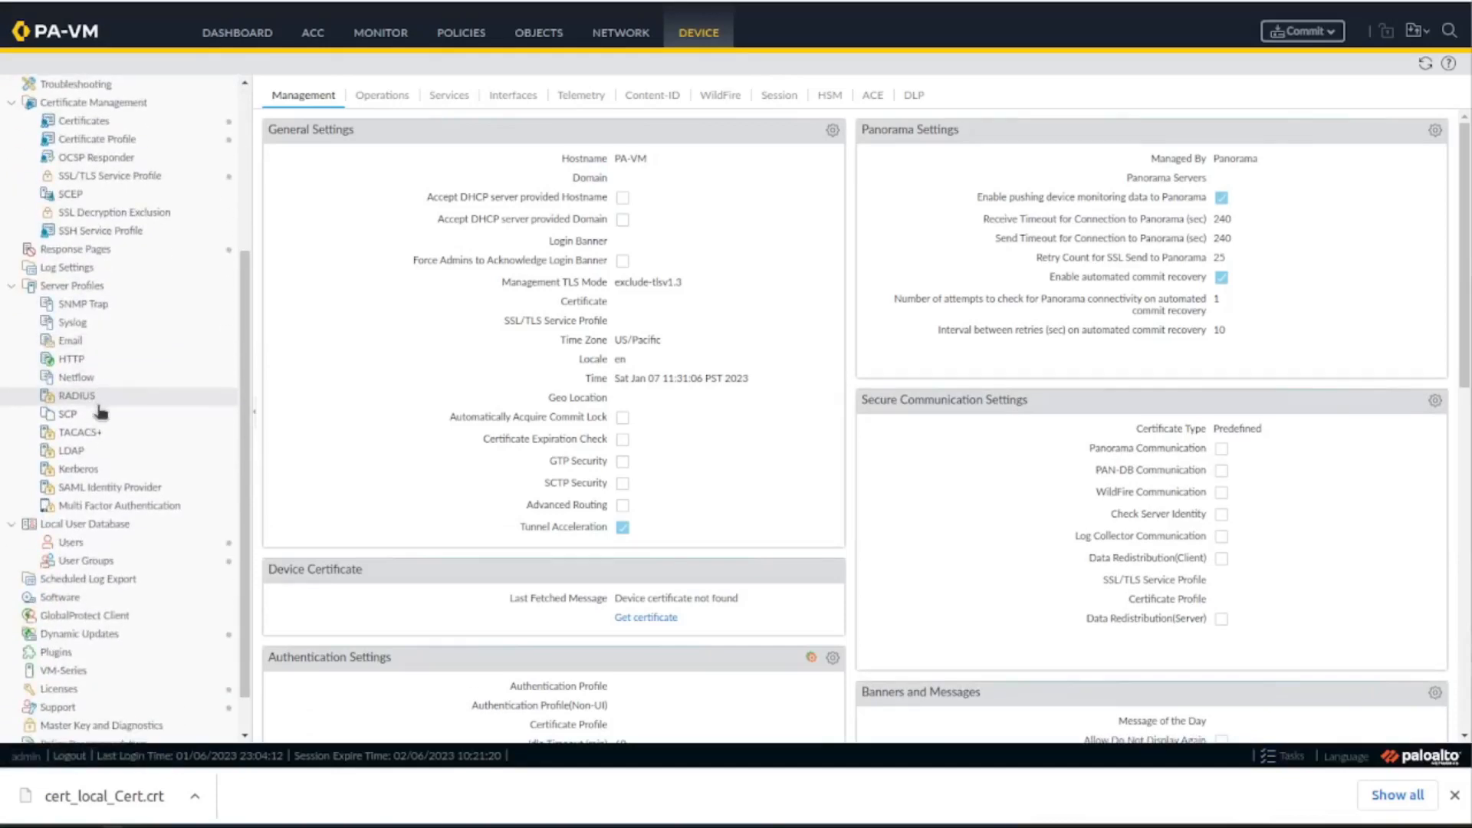
pyautogui.click(91, 454)
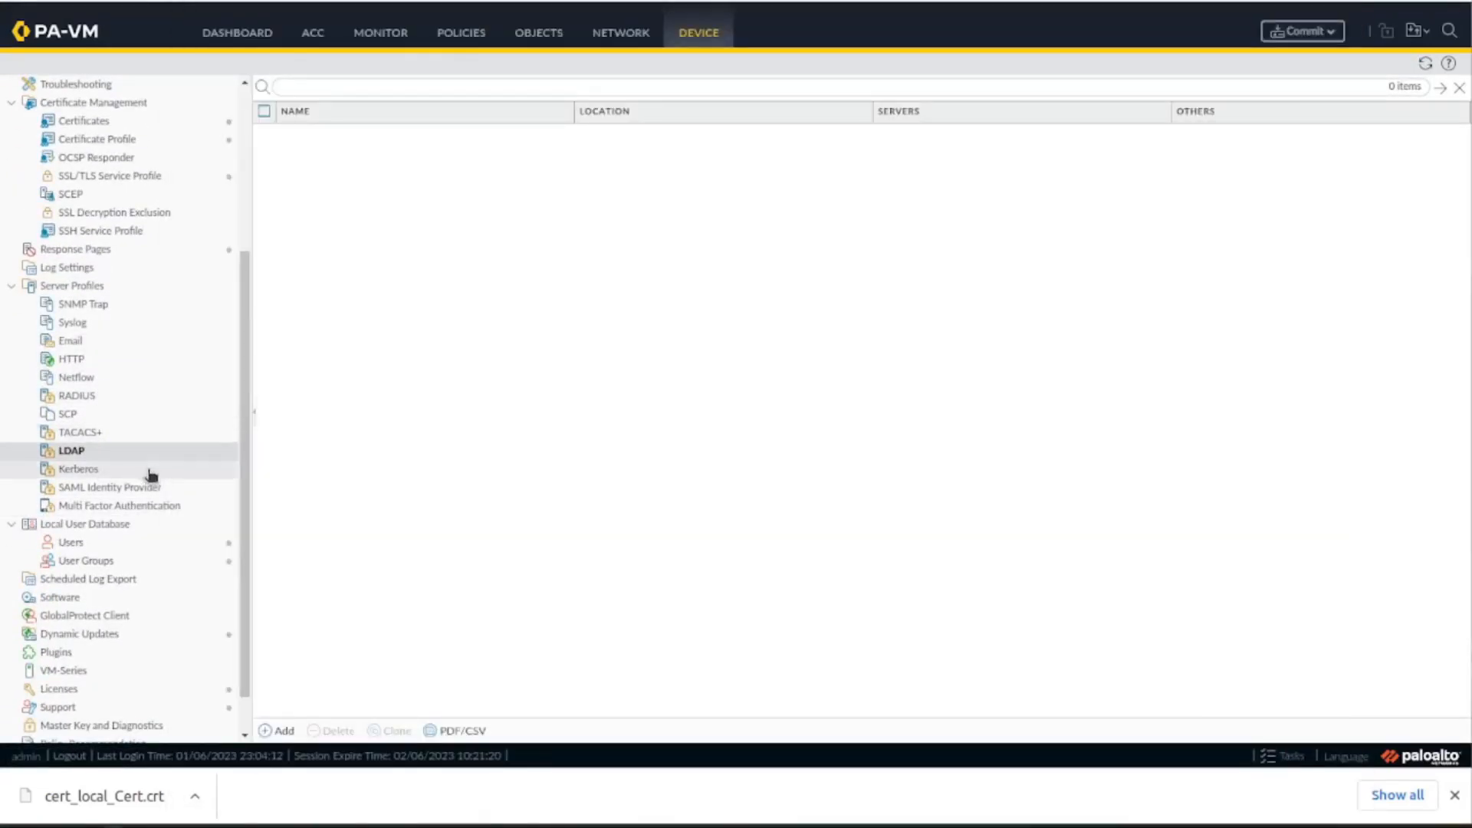
pyautogui.click(276, 730)
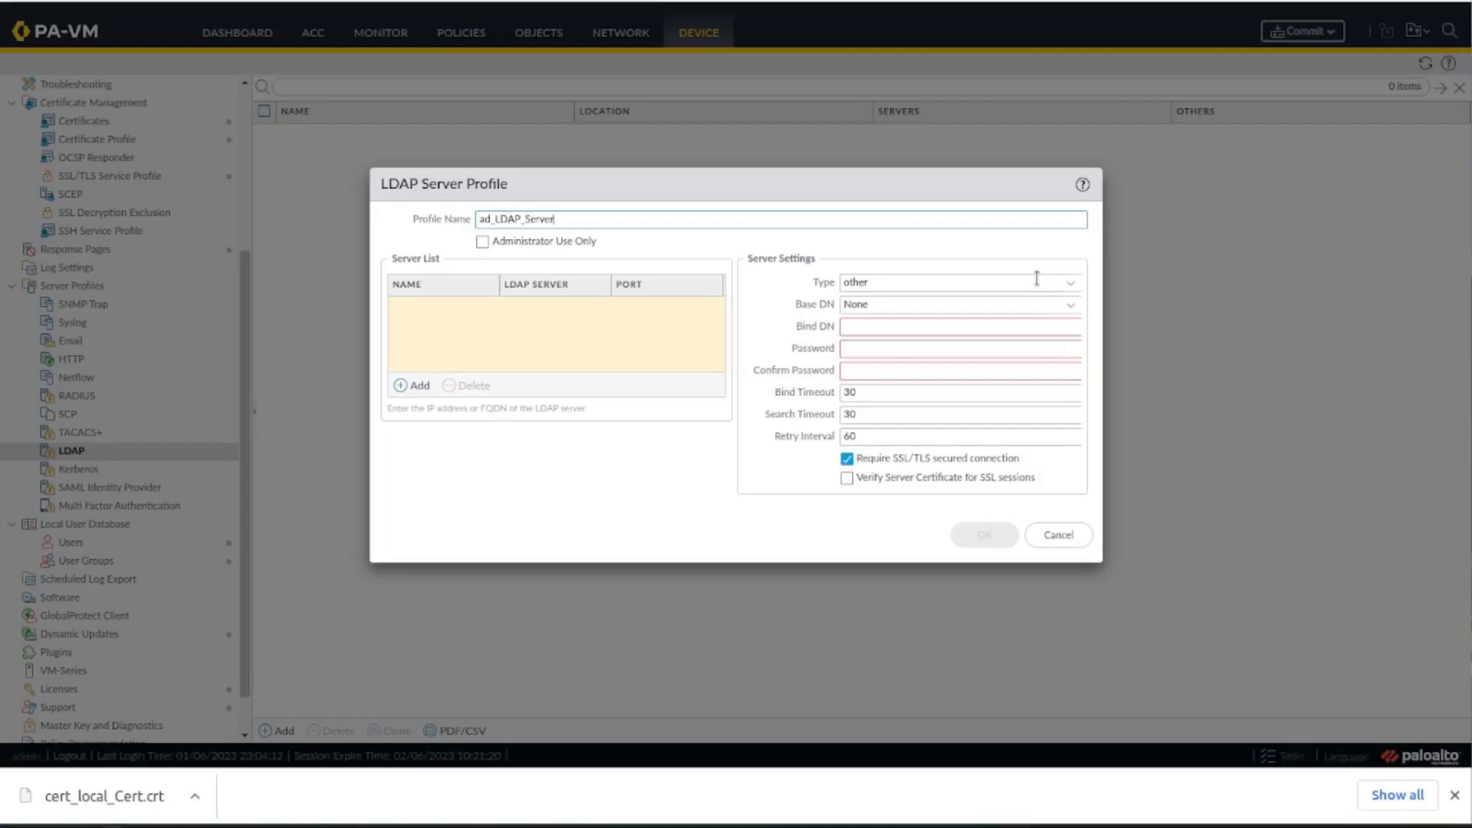
# Add a server named AD01 with LDAP server address 172.16.100.193 to the profile's server list.
pyautogui.click(420, 387)
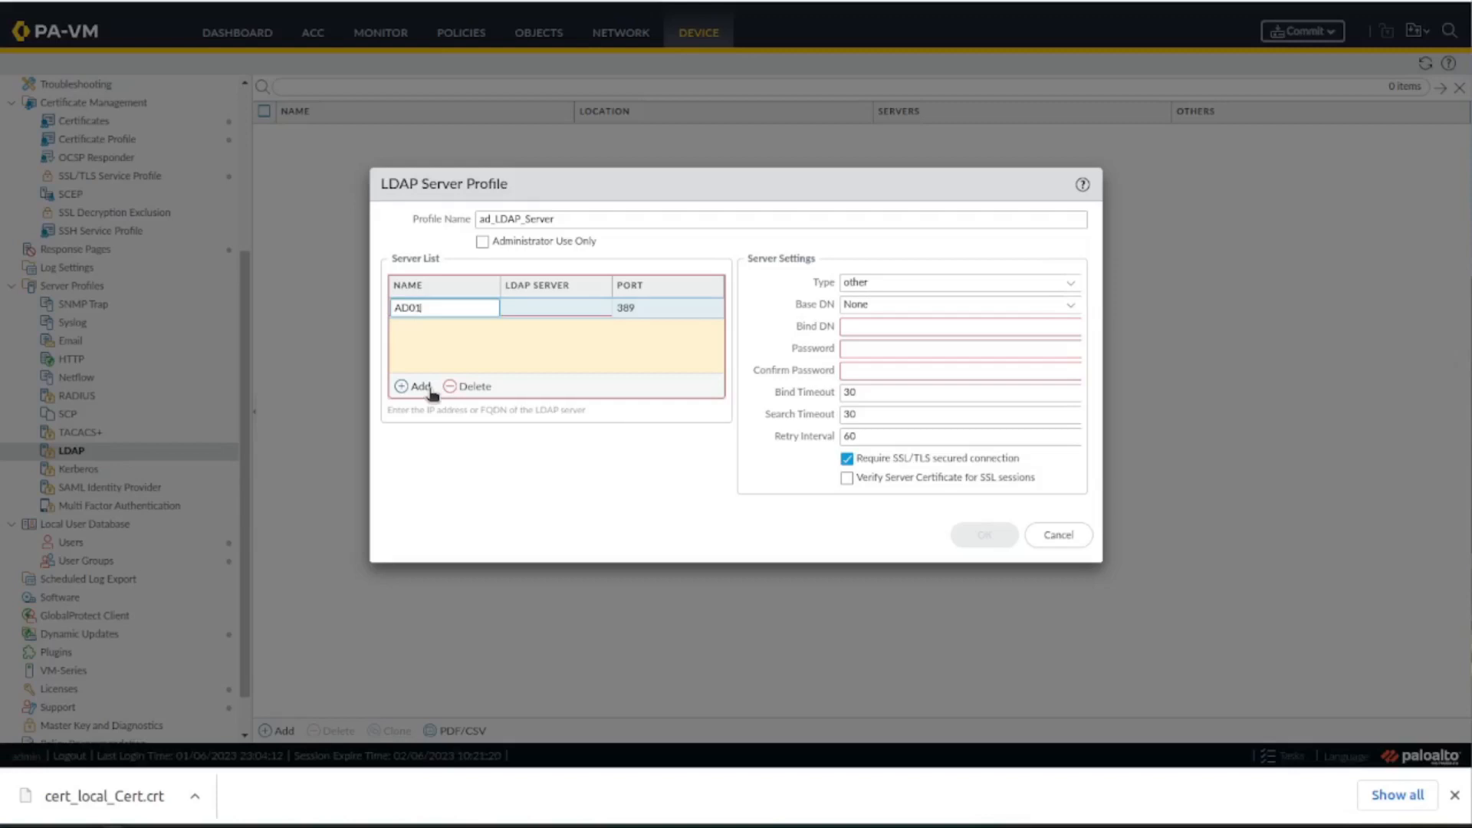
pyautogui.click(536, 309)
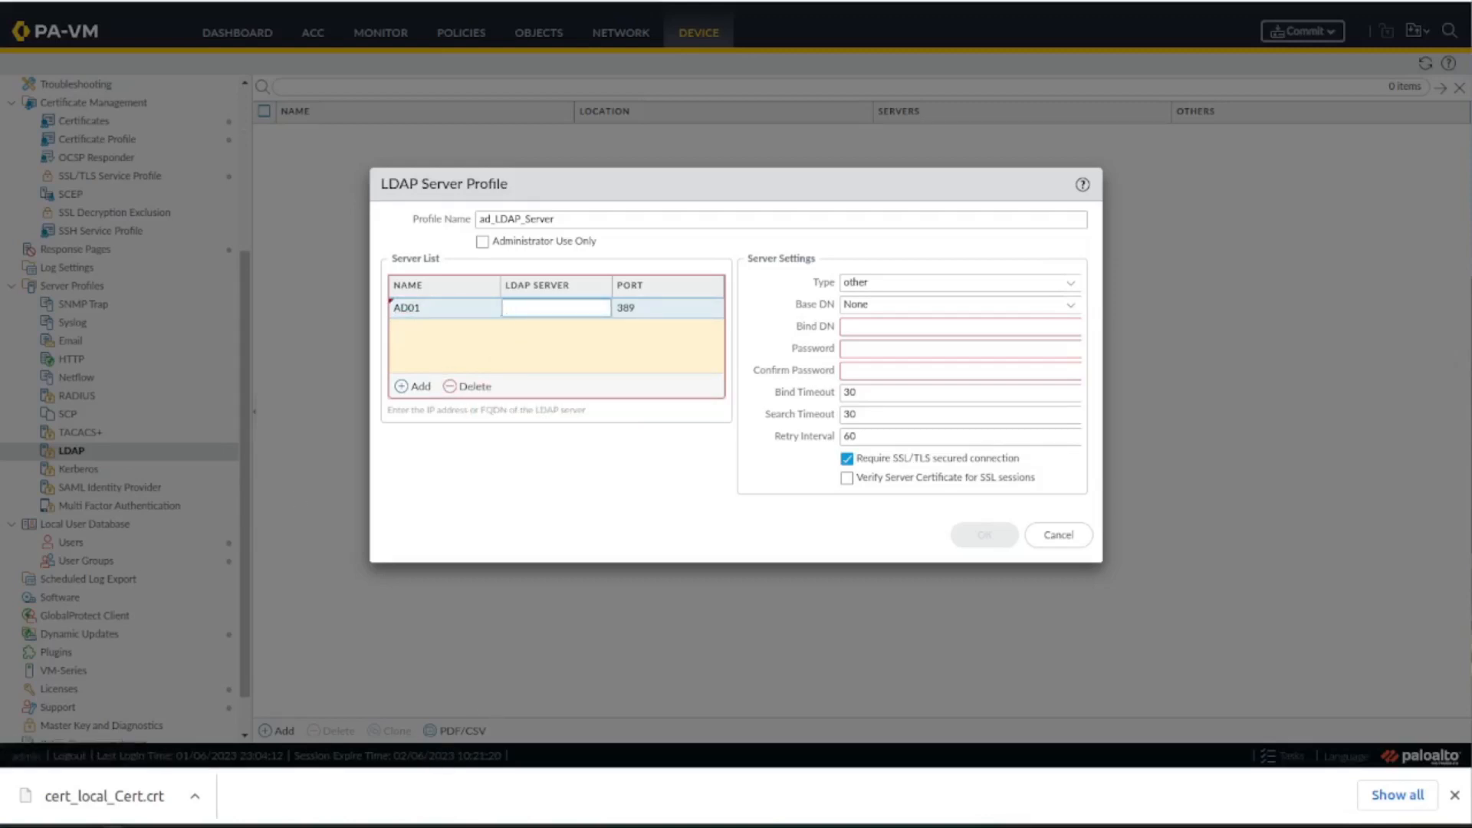
pyautogui.hotkey('ctrl', 'Tab')
pyautogui.click(1050, 476)
pyautogui.hotkey('ctrl', 'shift', 'Tab')
pyautogui.click(552, 309)
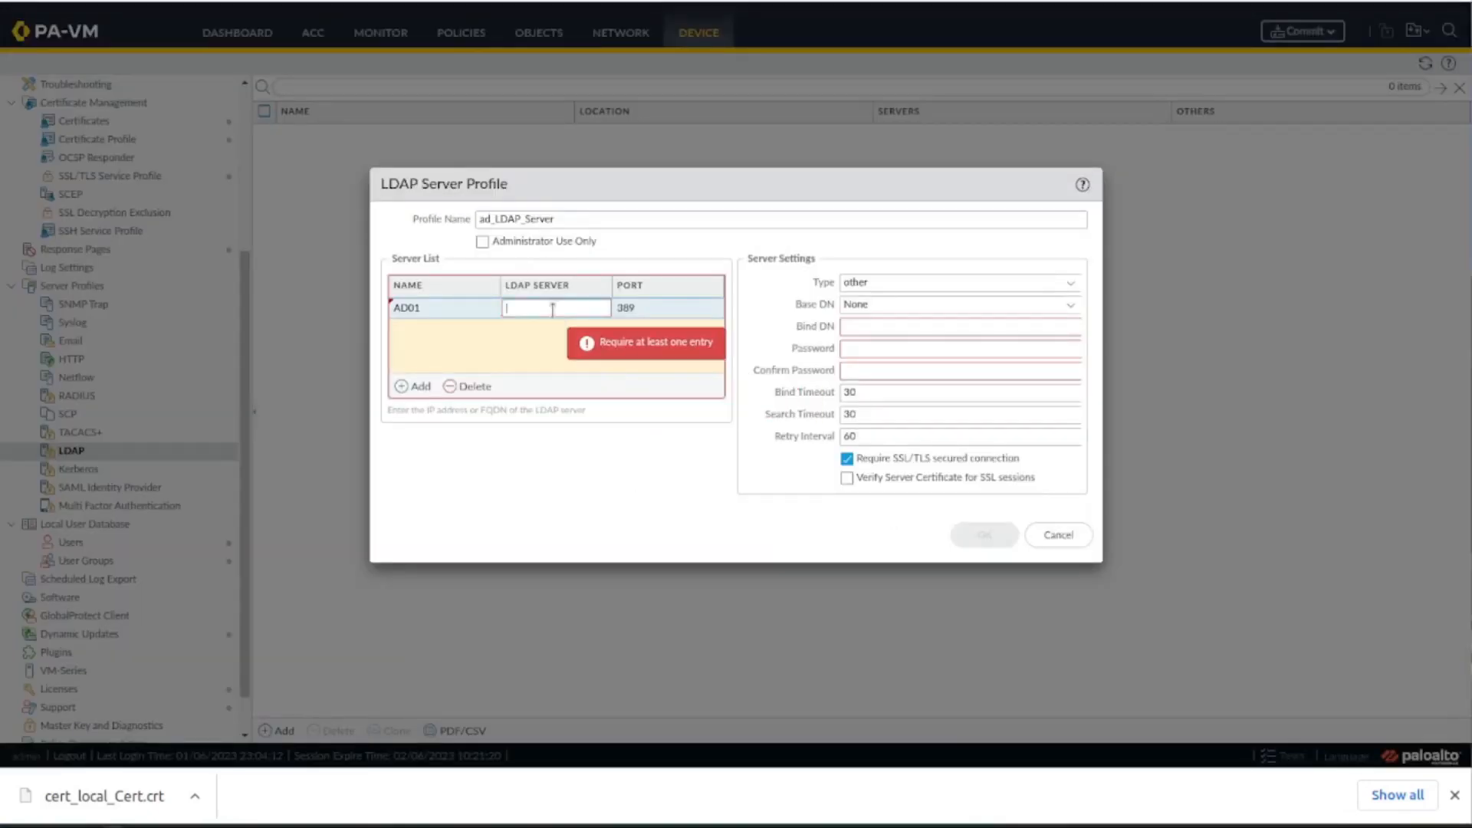
pyautogui.hotkey('ctrl', 'v')
pyautogui.click(618, 269)
pyautogui.moveTo(474, 244); pyautogui.dragTo(484, 258)
pyautogui.click(482, 243)
pyautogui.click(482, 242)
# Set the server type to active-directory and enter the paloalto firewall account's logon name as the Bind DN.
pyautogui.click(1072, 283)
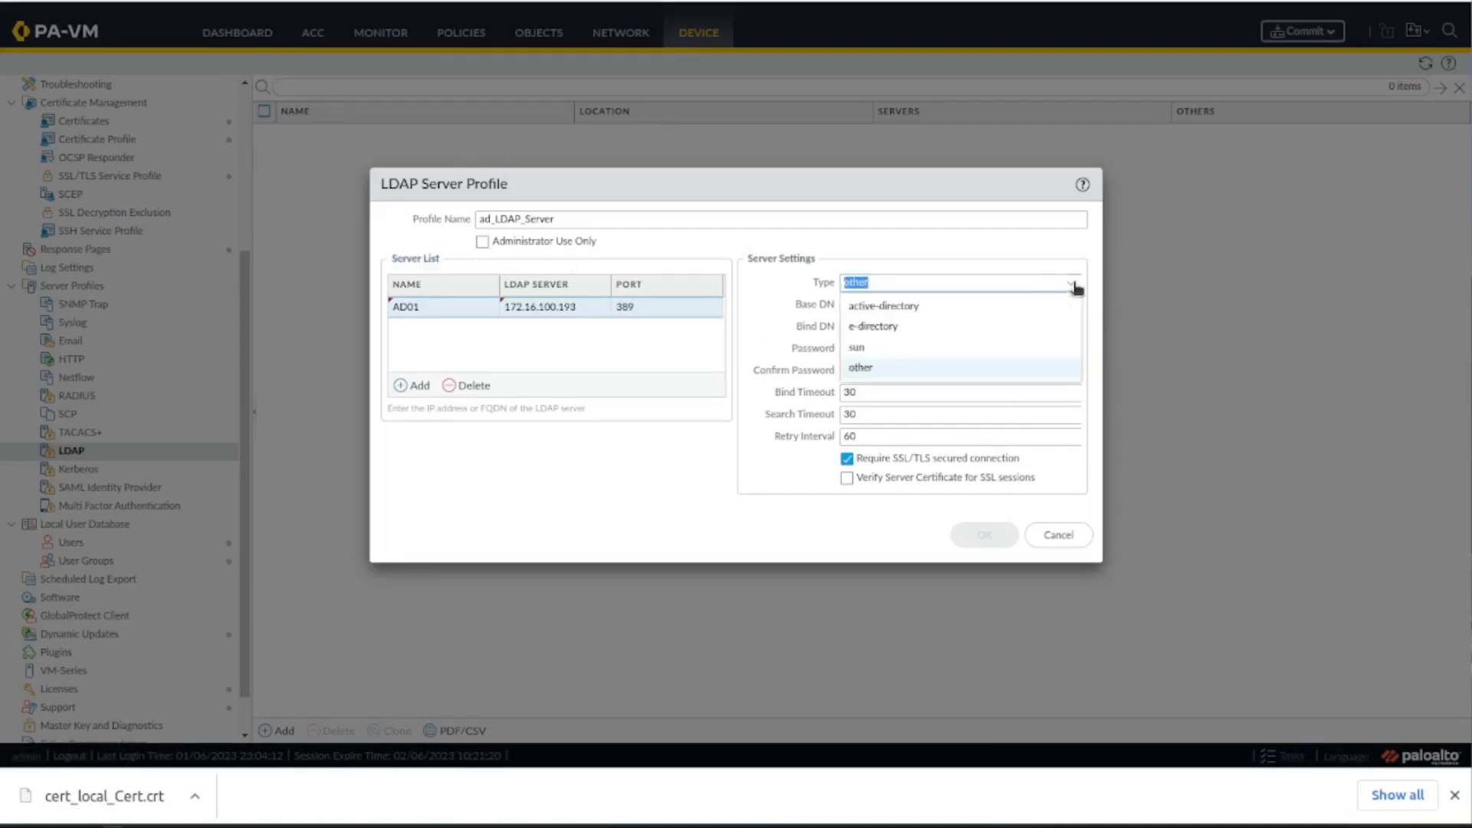
pyautogui.click(1043, 305)
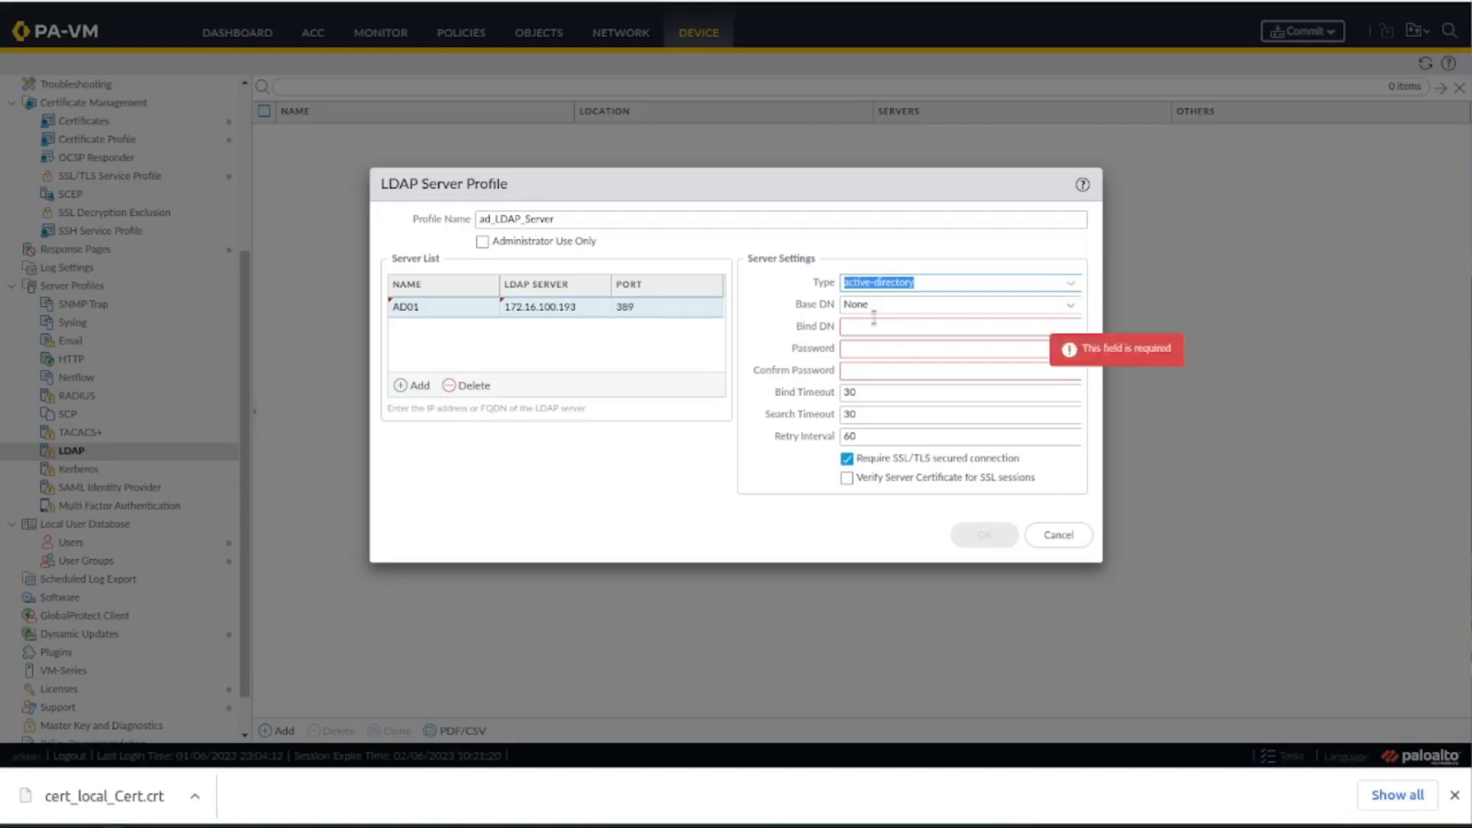
pyautogui.click(946, 327)
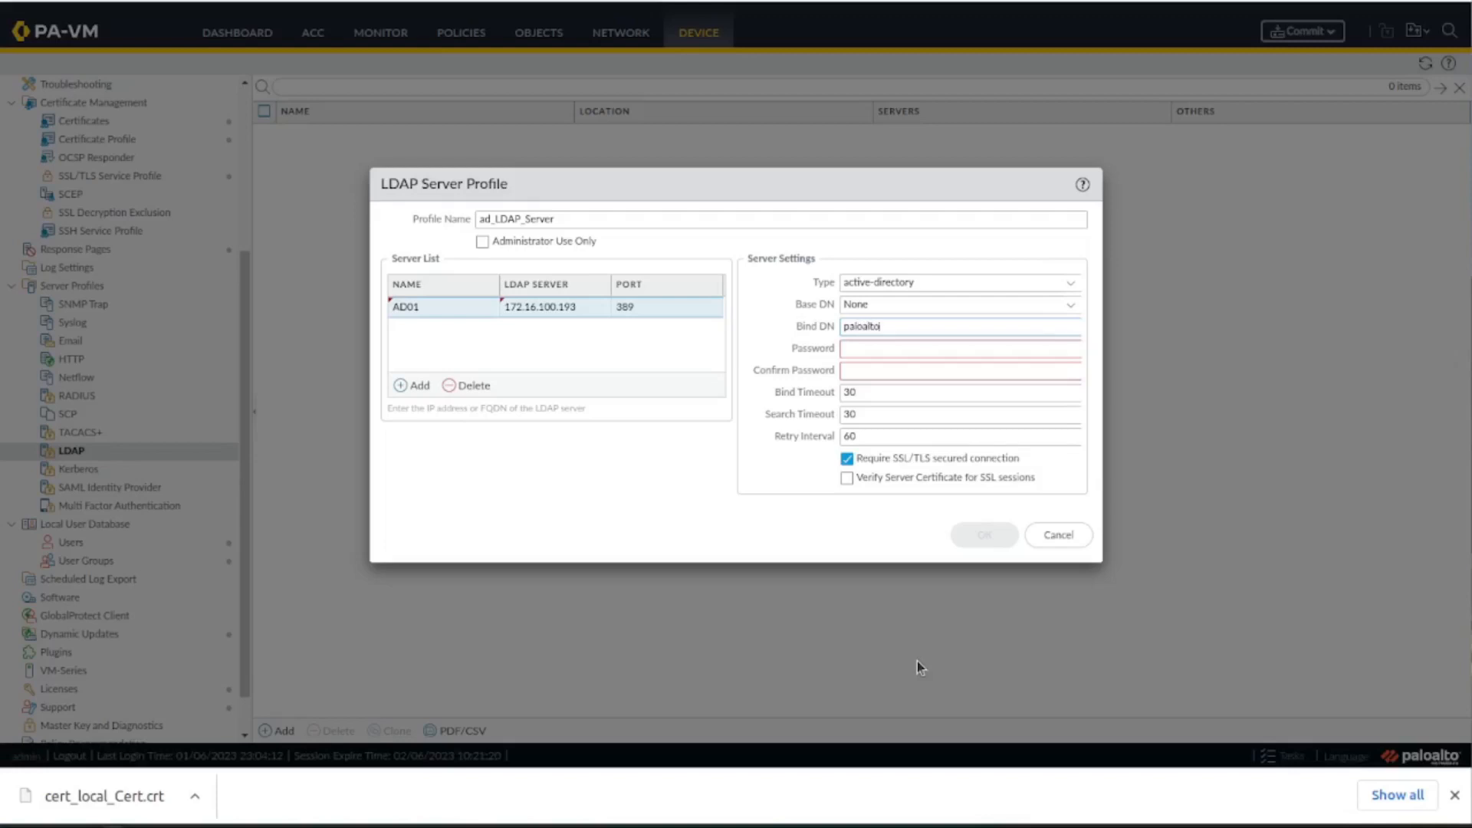
pyautogui.write('paloalto.firewall')
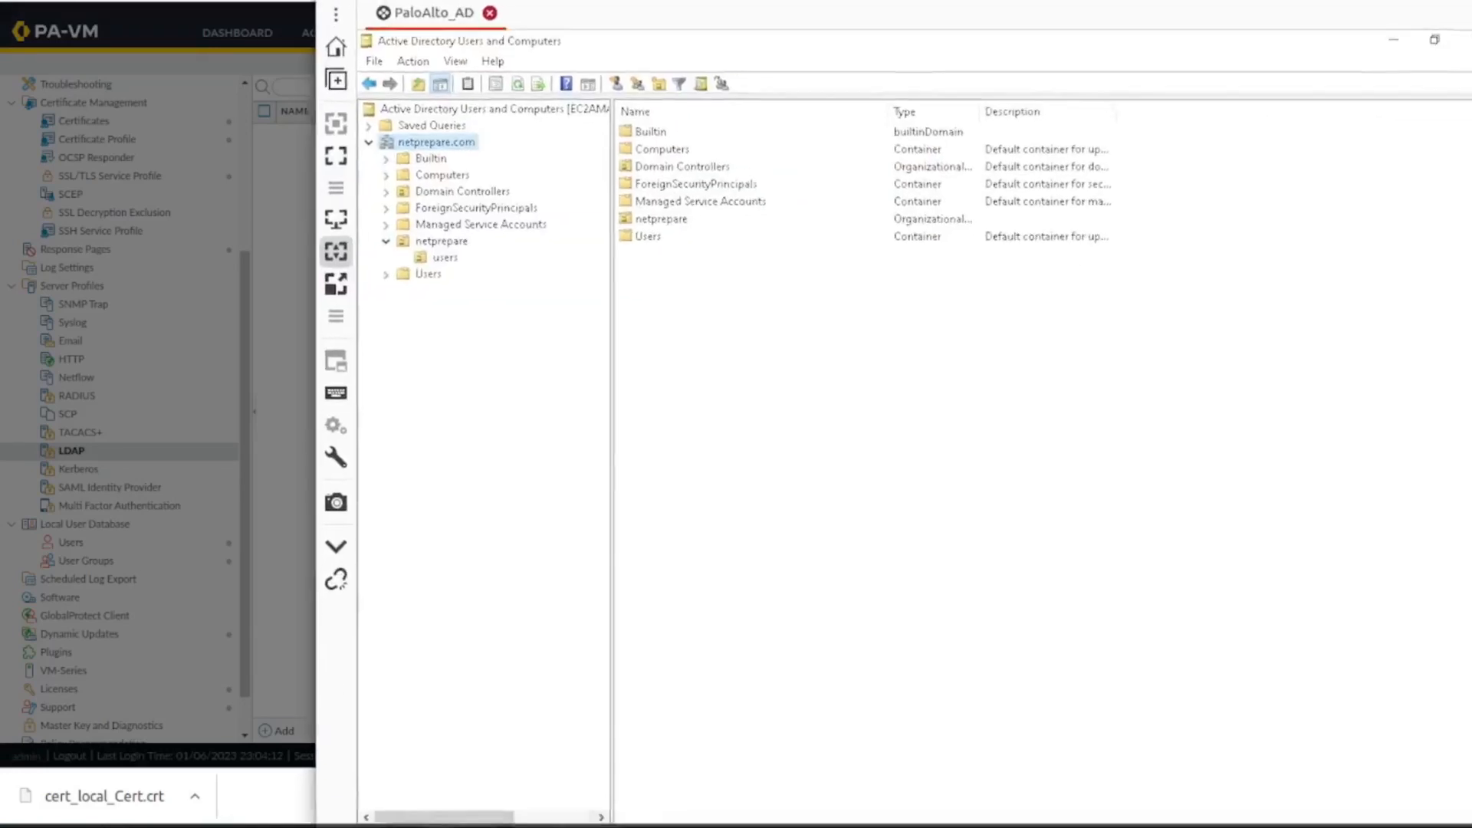
# Replace the Bind DN with the logon name copied from the paloalto firewall user's Active Directory account properties, adding the netprepare.com domain suffix.
pyautogui.click(645, 168)
pyautogui.click(648, 179)
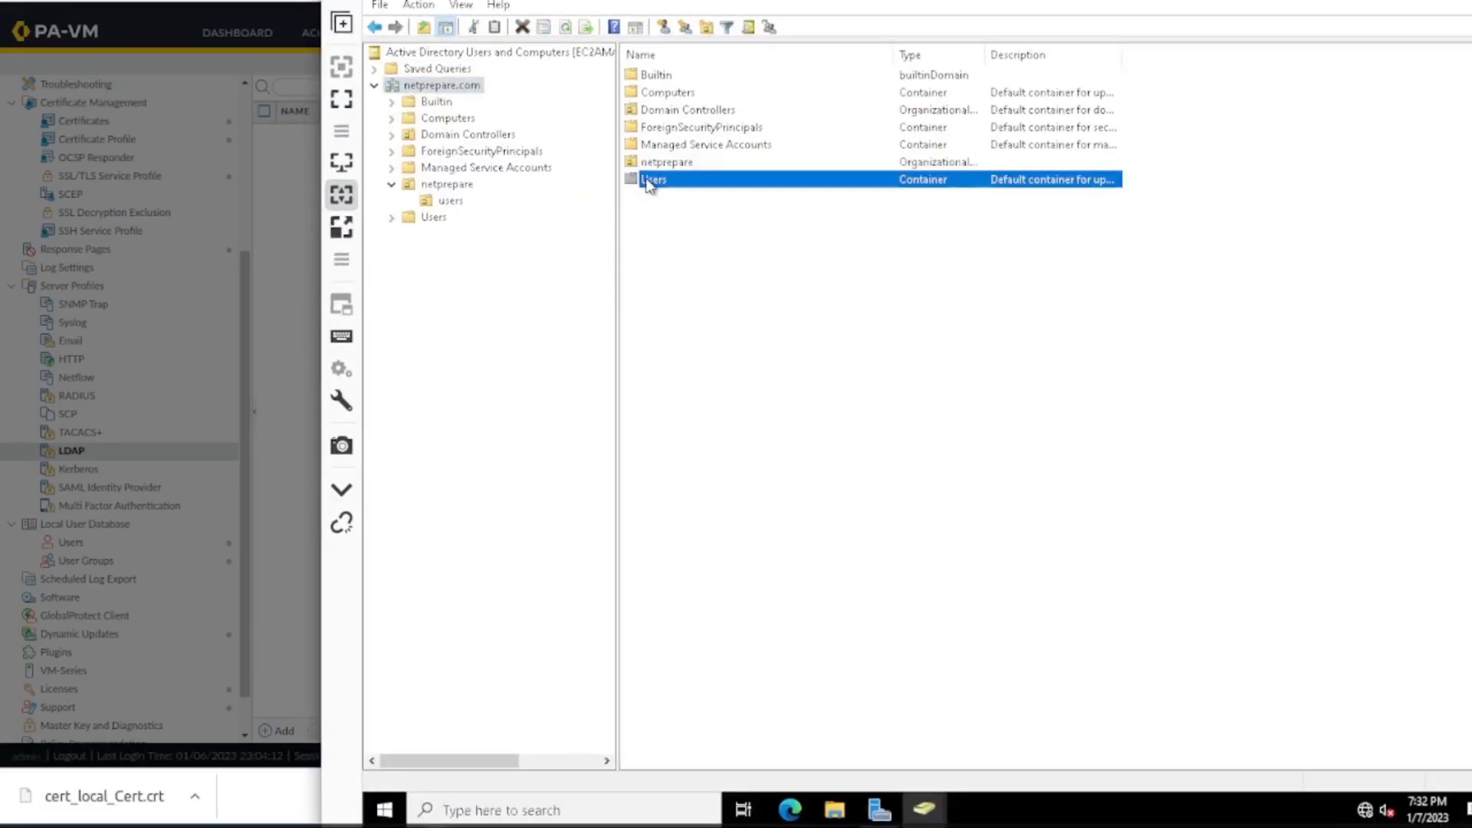
pyautogui.doubleClick(658, 166)
pyautogui.doubleClick(664, 74)
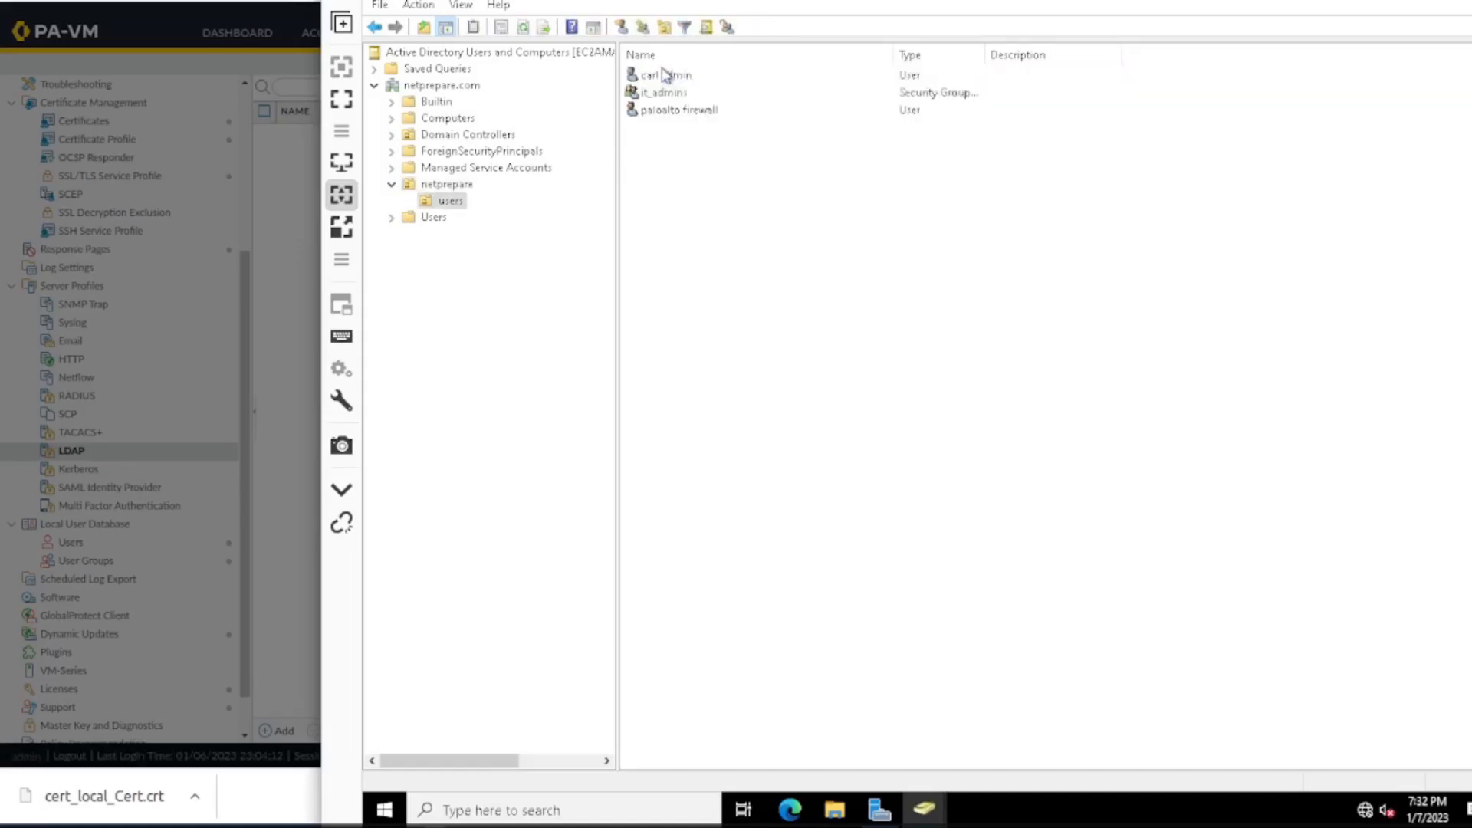
pyautogui.rightClick(674, 110)
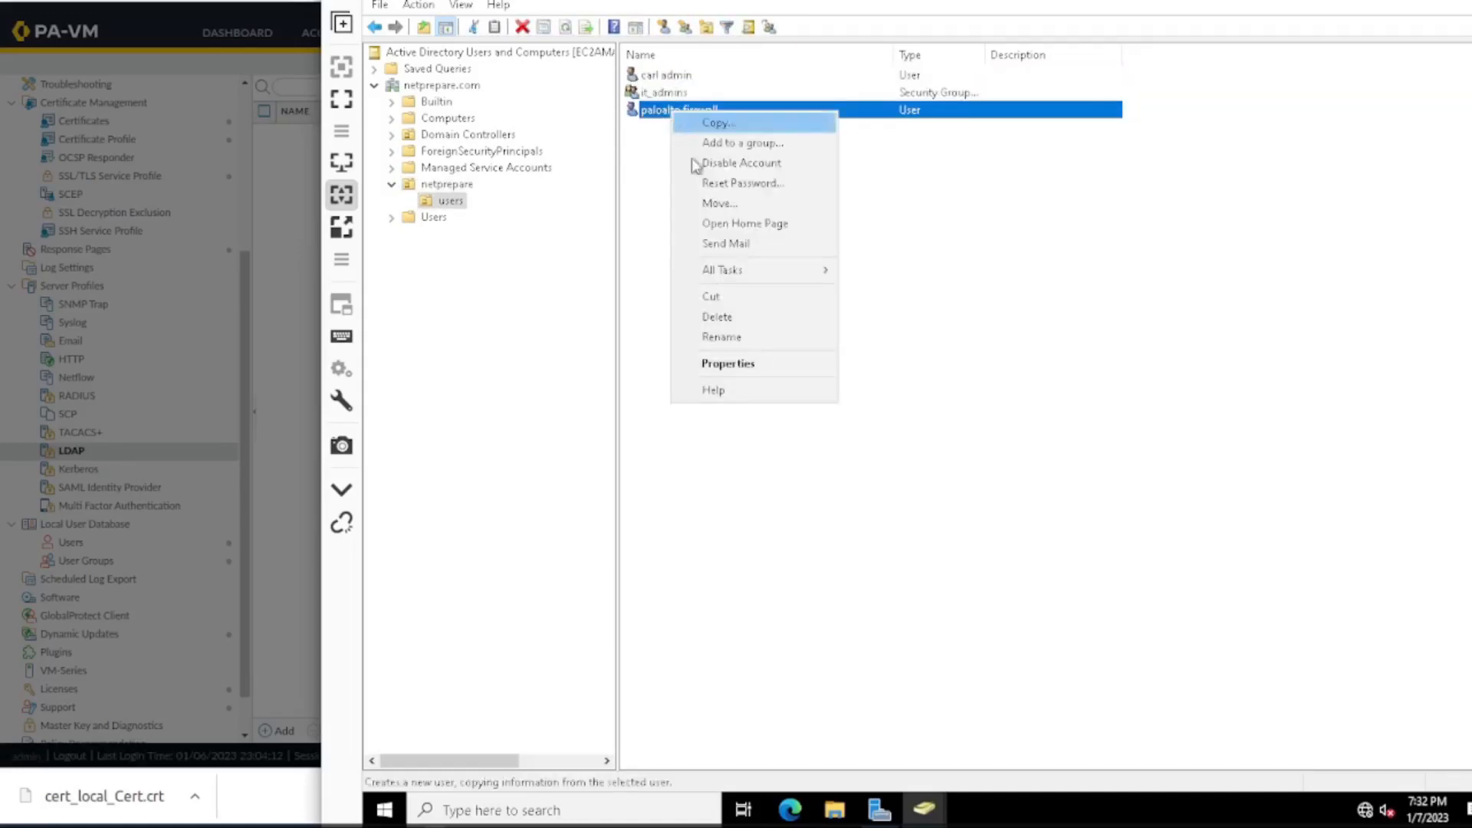
pyautogui.click(721, 364)
pyautogui.click(890, 212)
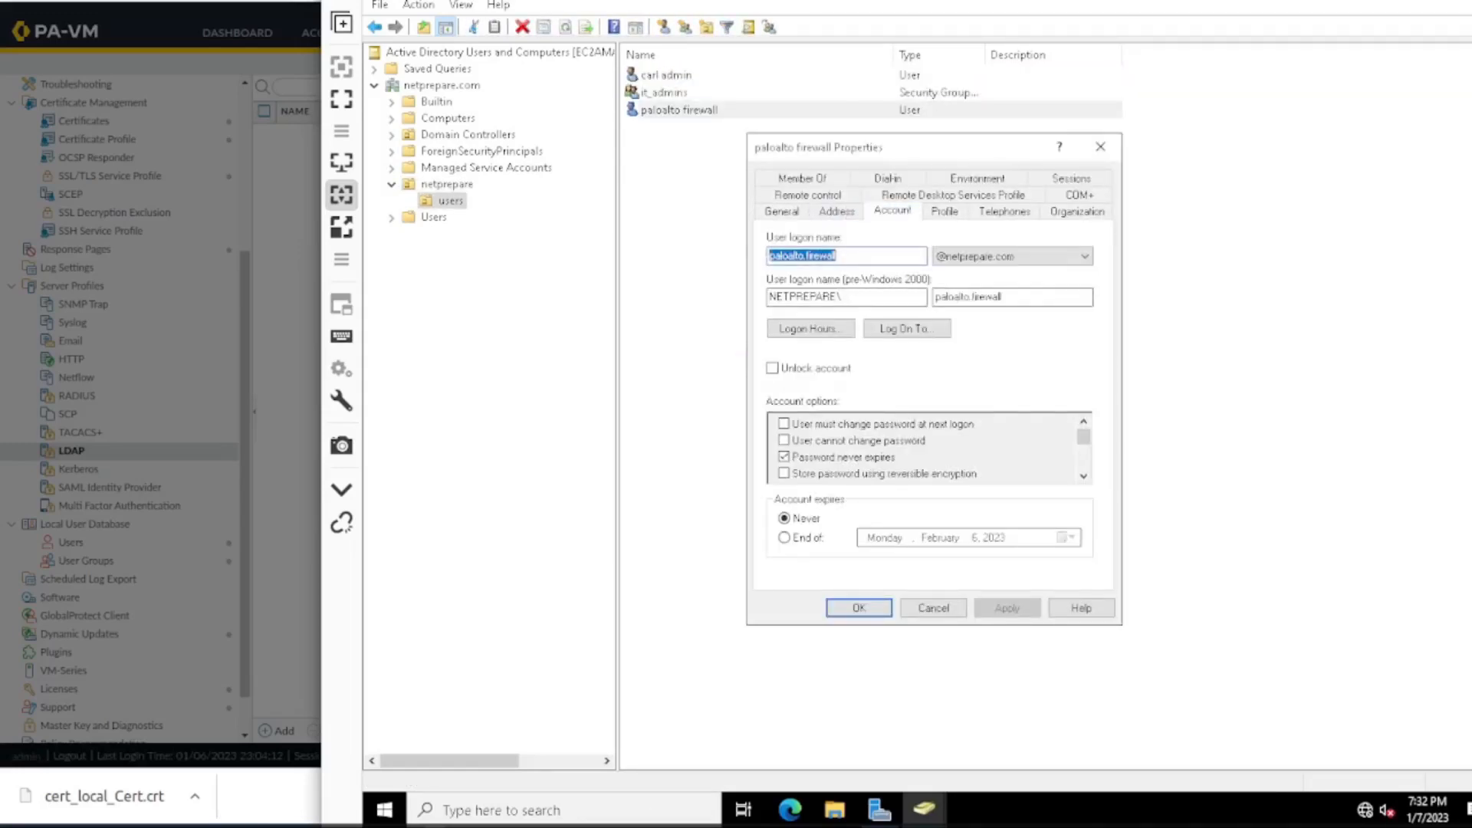
pyautogui.rightClick(812, 257)
pyautogui.click(1035, 316)
pyautogui.click(263, 132)
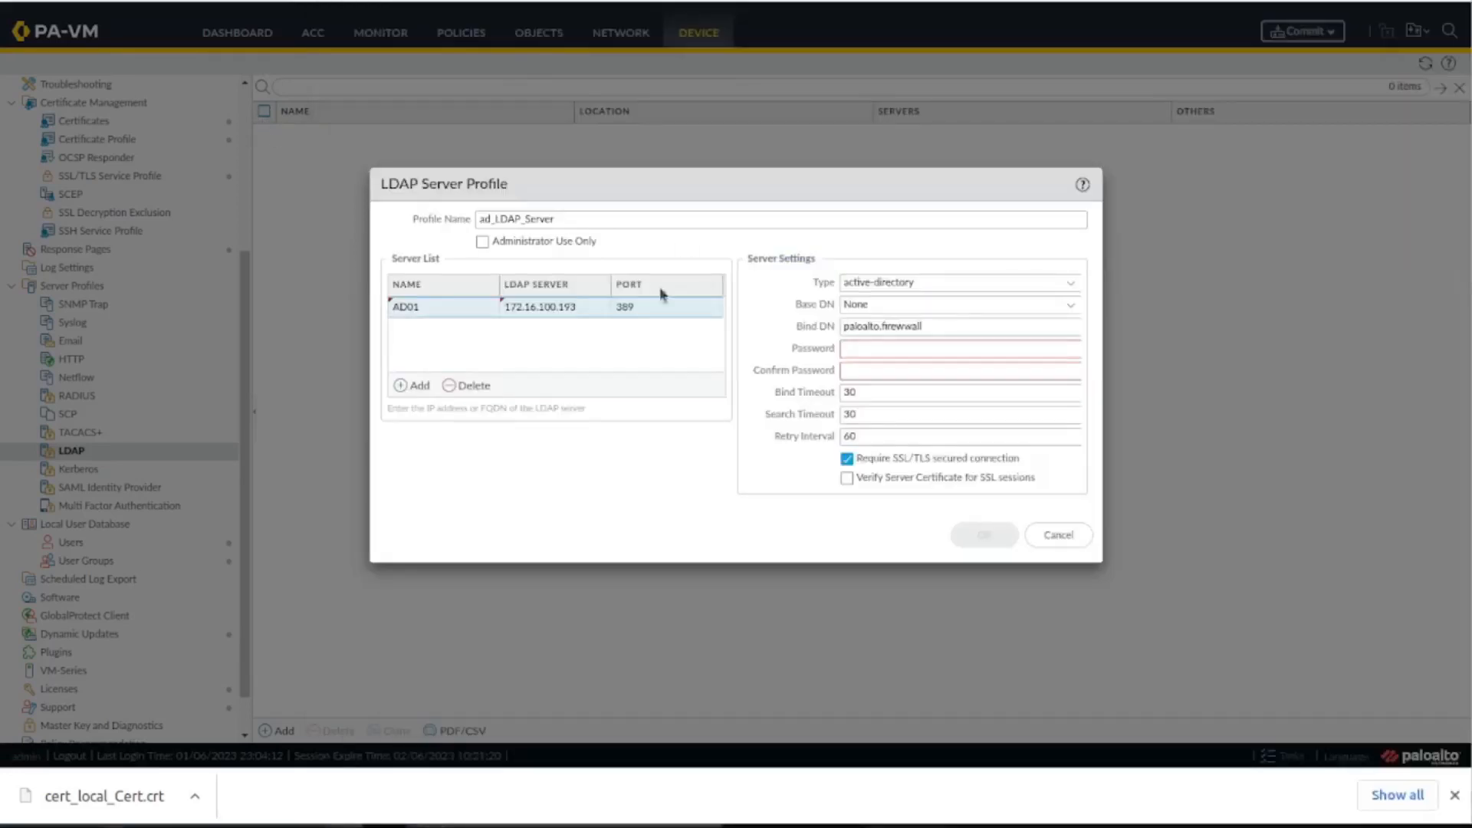
pyautogui.doubleClick(923, 326)
pyautogui.hotkey('ctrl', 'v')
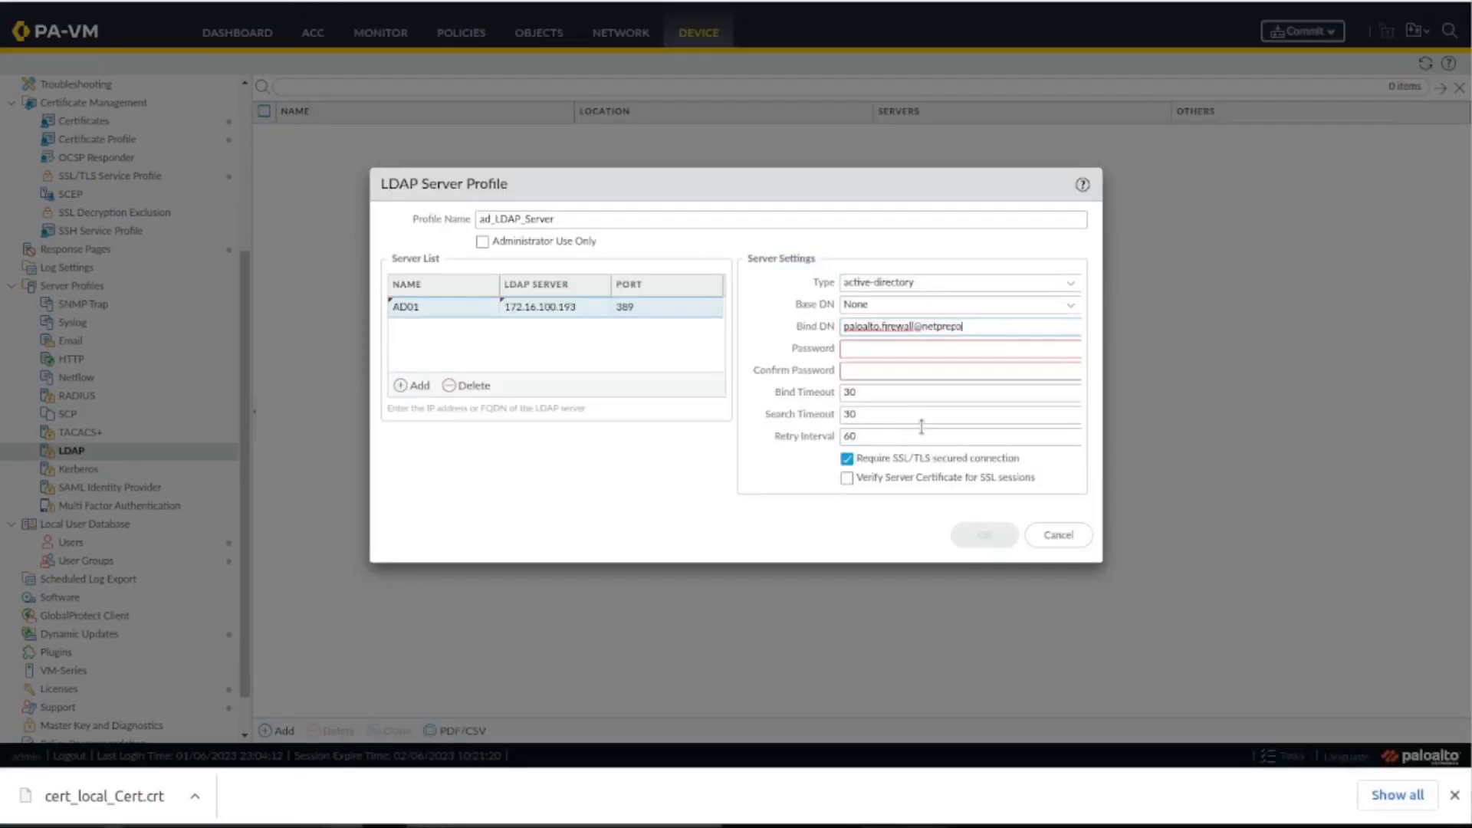
# Enter and confirm the bind account password, disable Require SSL/TLS secured connection, and save the LDAP server profile.
pyautogui.press('Tab')
pyautogui.write('!')
pyautogui.press('Tab')
pyautogui.write('••••••••••')
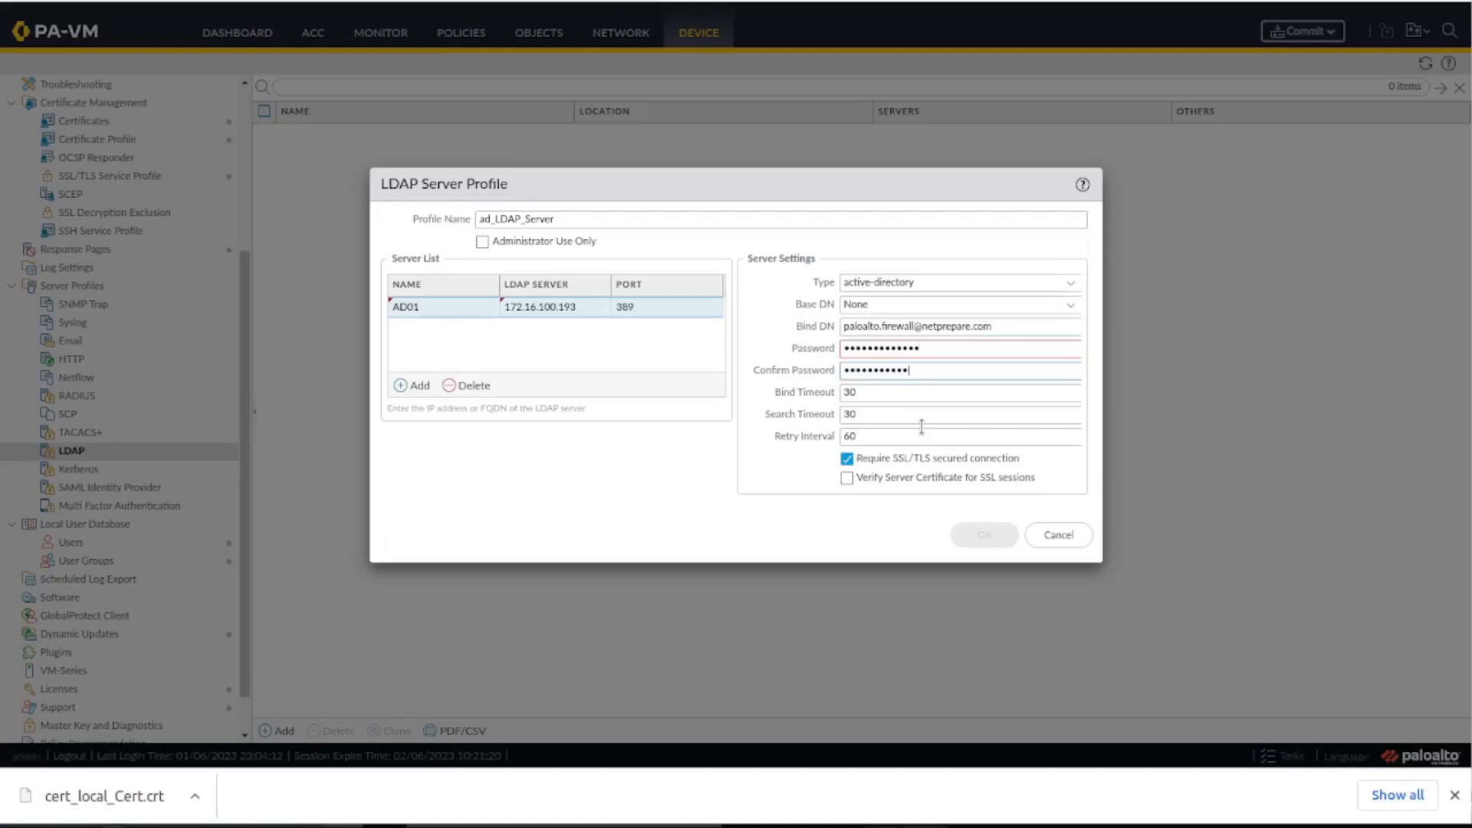
pyautogui.write('•••')
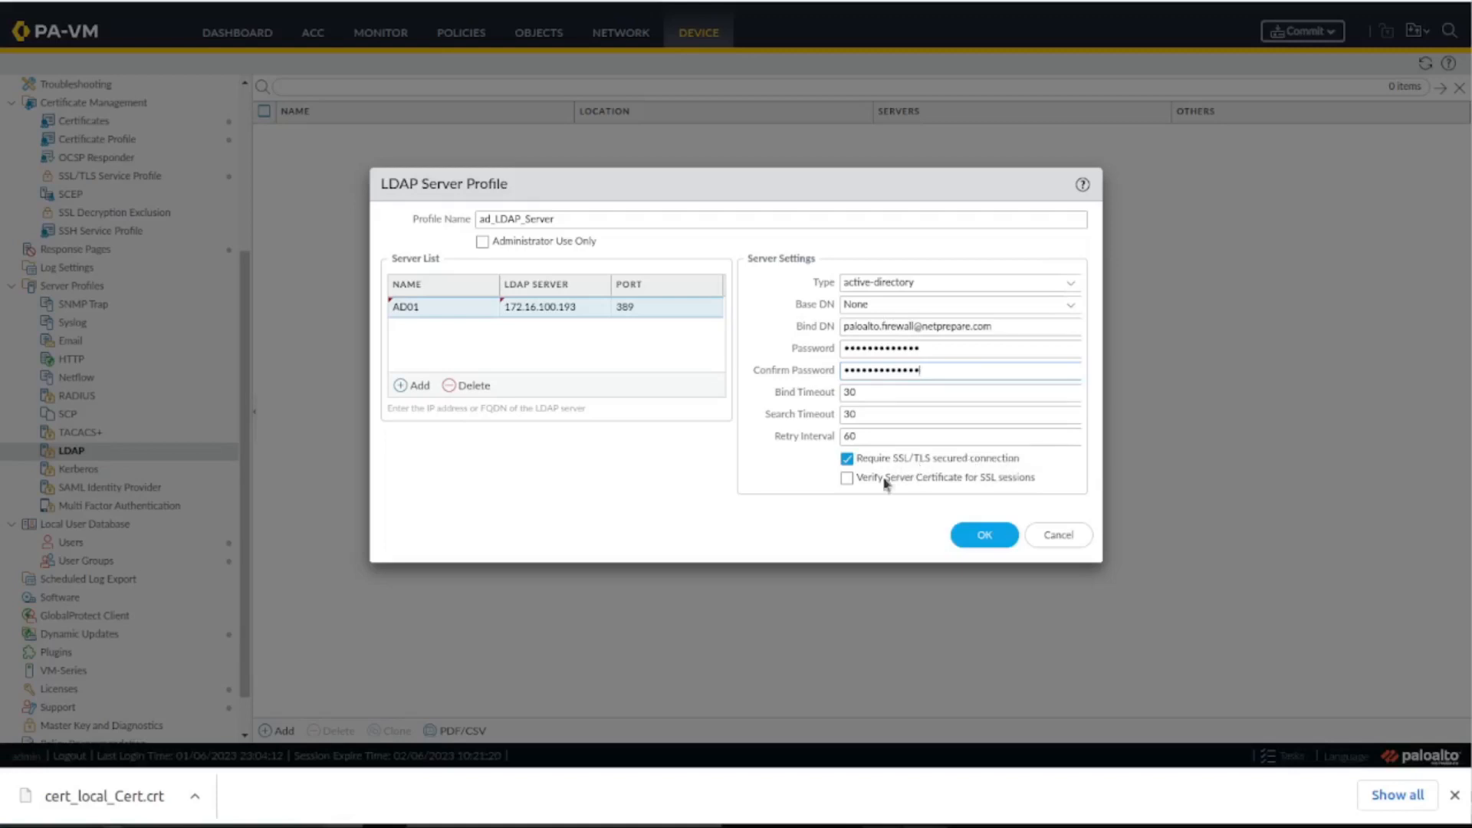
pyautogui.click(848, 459)
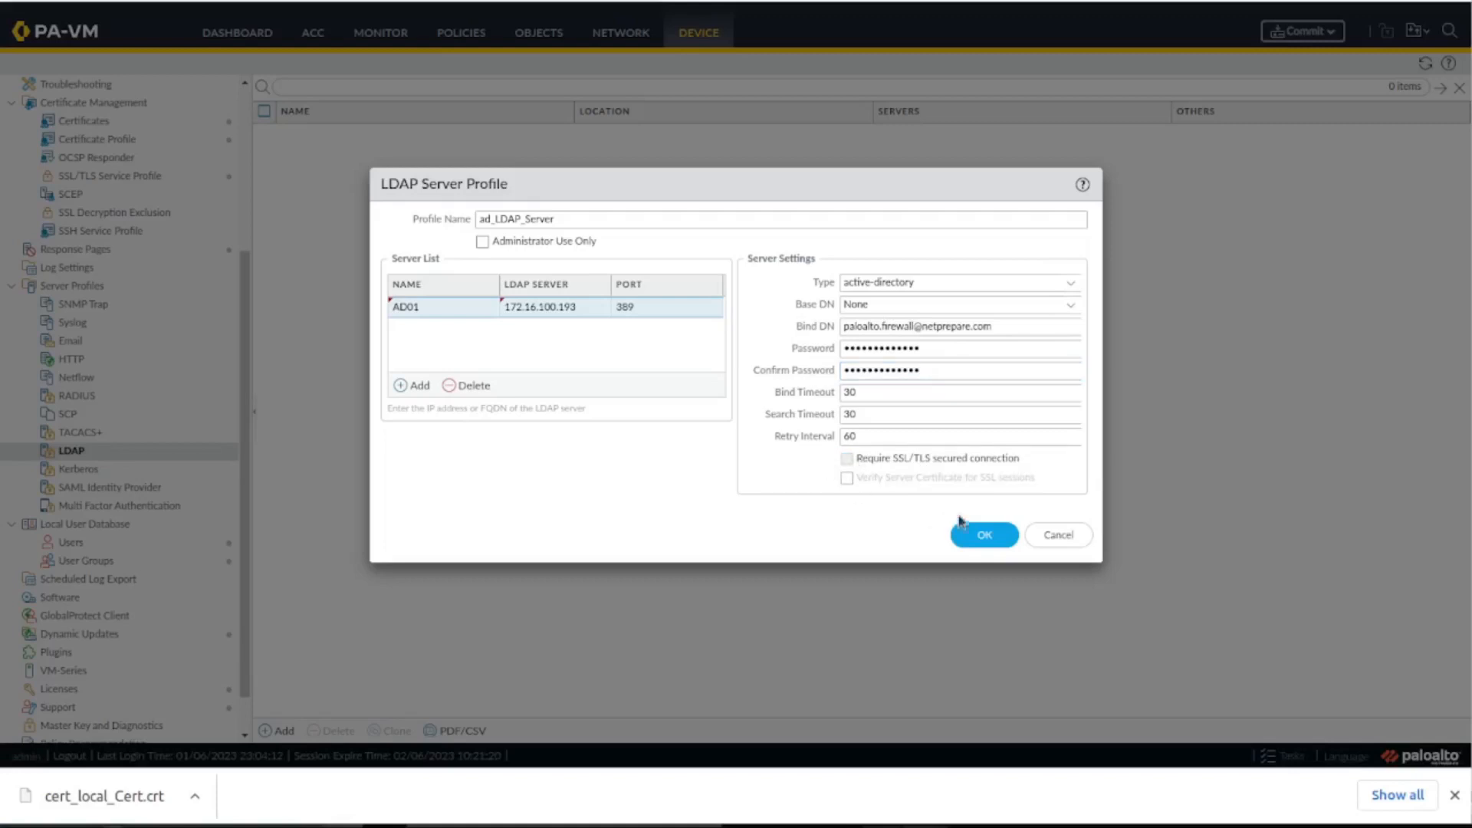
pyautogui.click(976, 538)
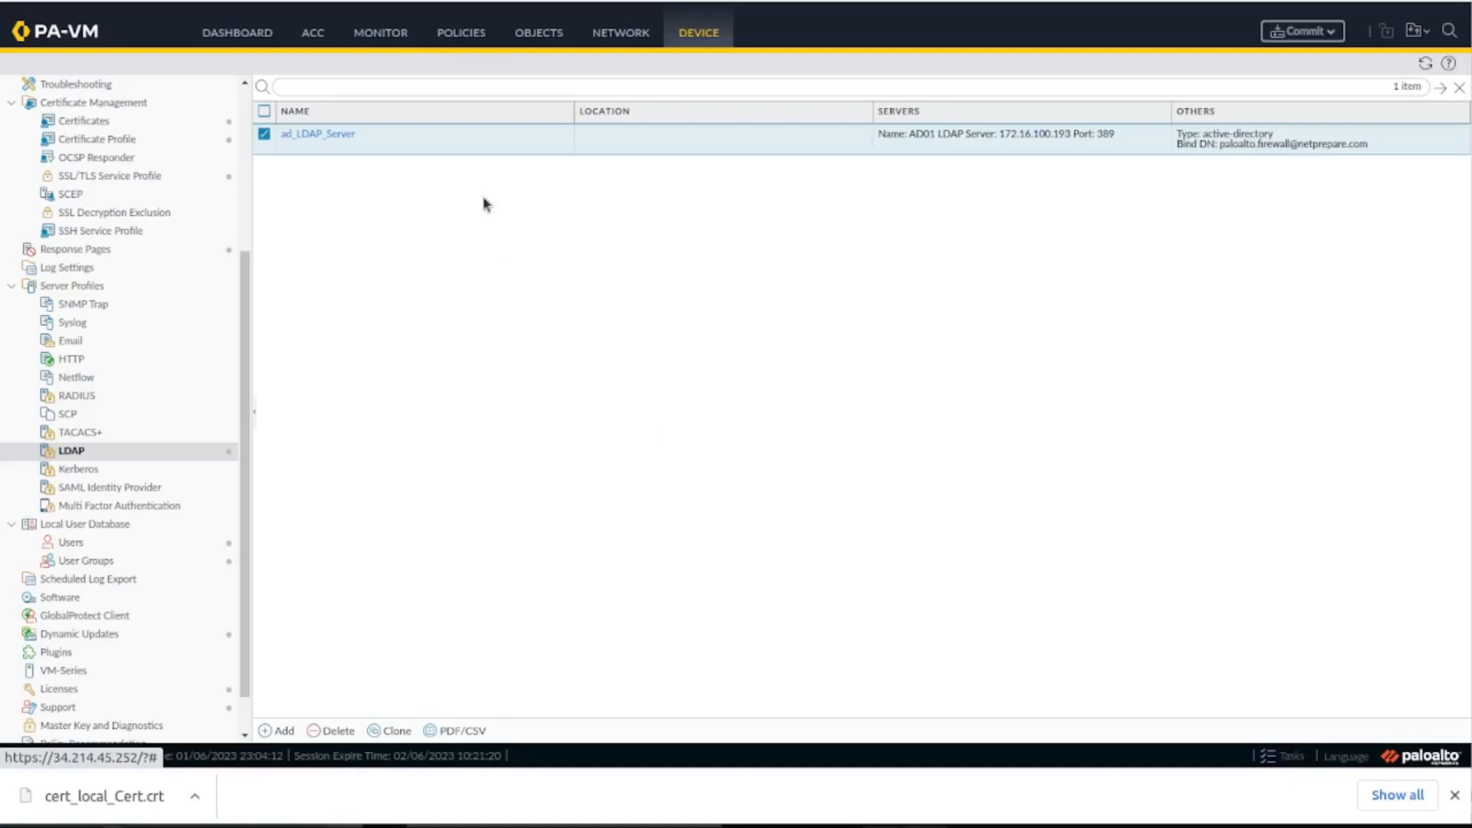
# Reopen the ad_LDAP_Server profile at its Base DN setting and review the knowledge-base article on identifying the Base-DN of an LDAP server.
pyautogui.click(337, 141)
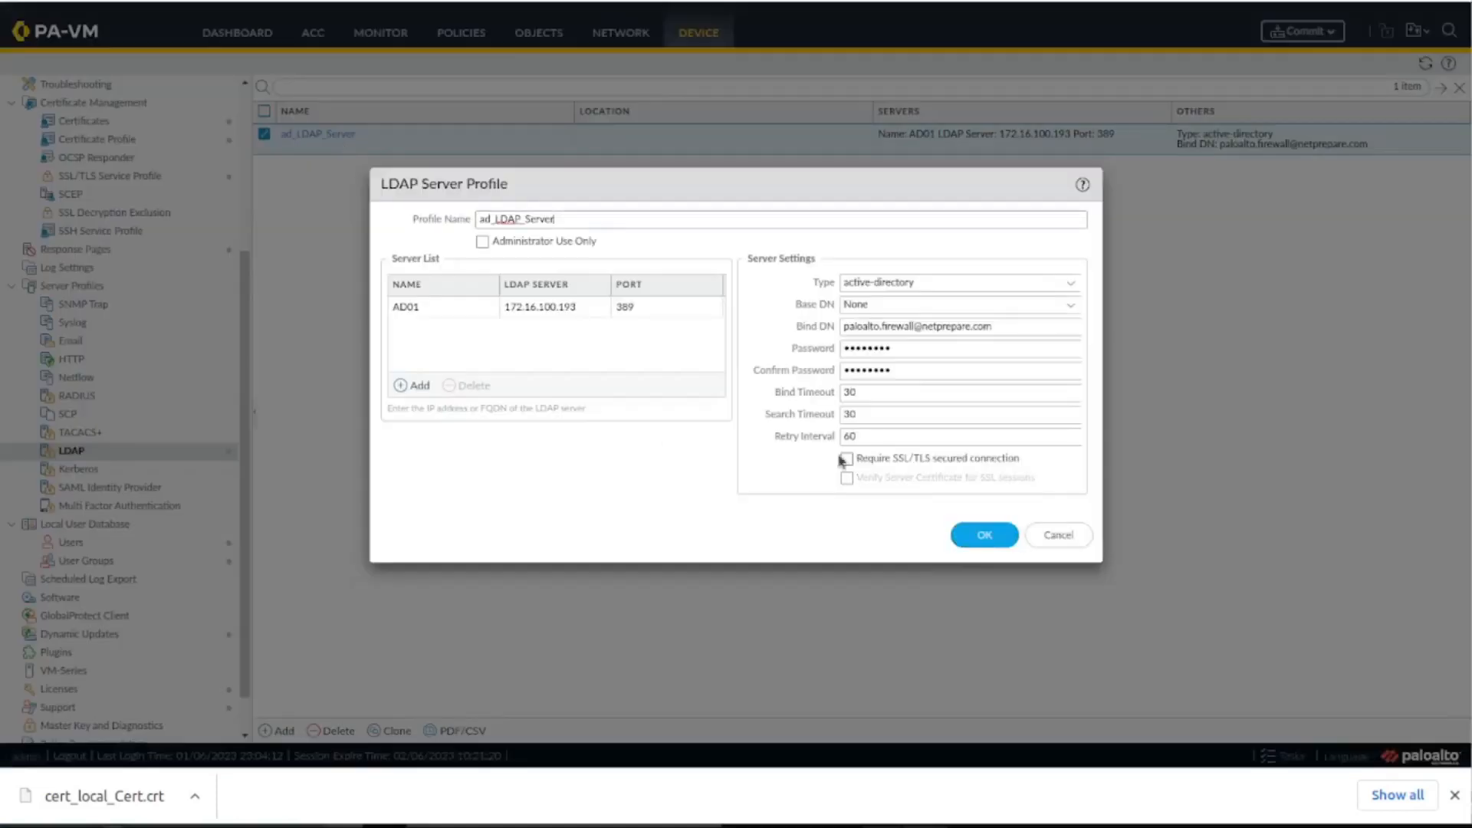
pyautogui.click(1072, 306)
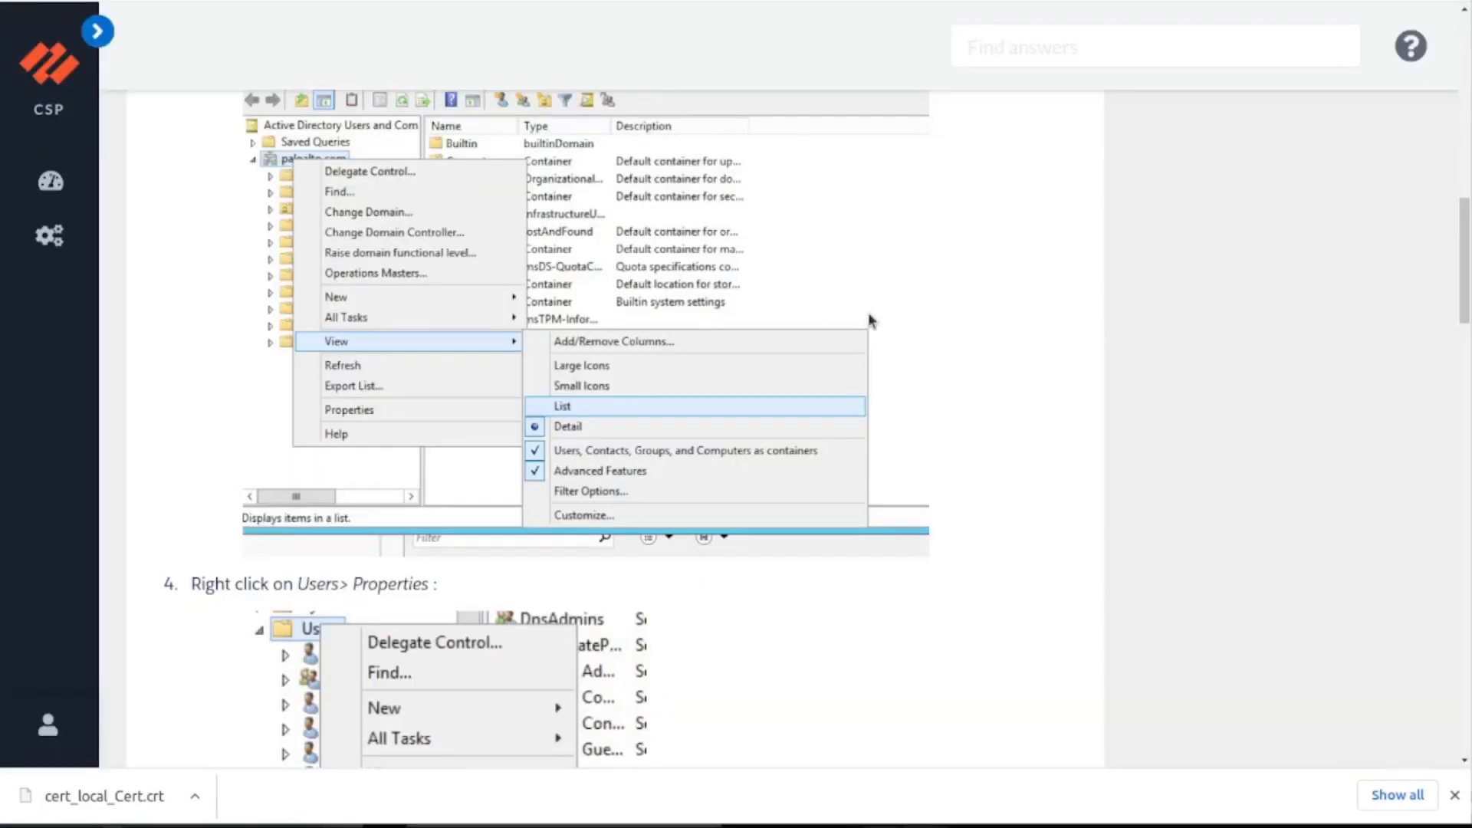
pyautogui.scroll(10, 872, 315)
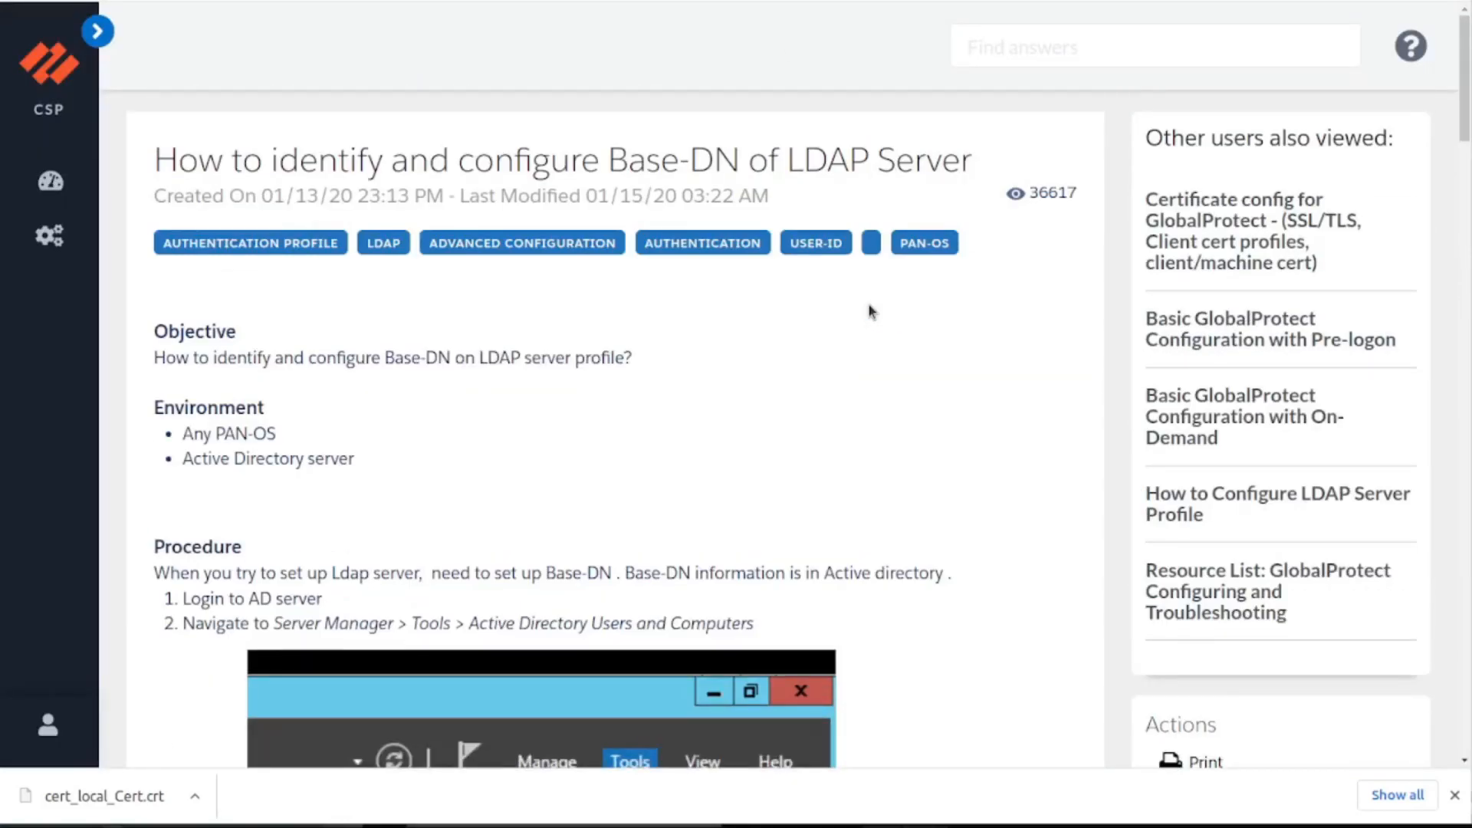
pyautogui.scroll(-15, 798, 319)
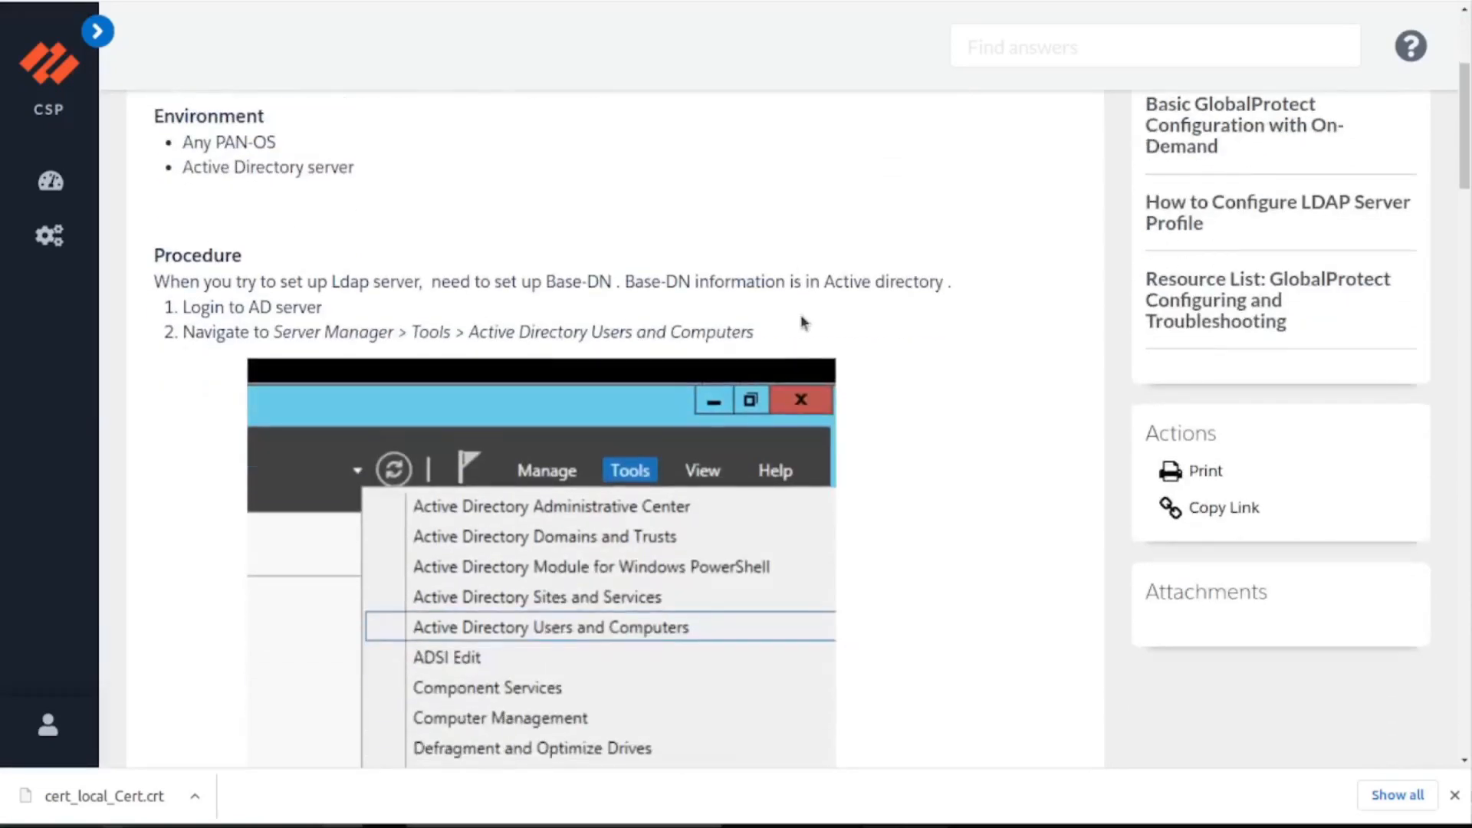
pyautogui.scroll(6, 792, 320)
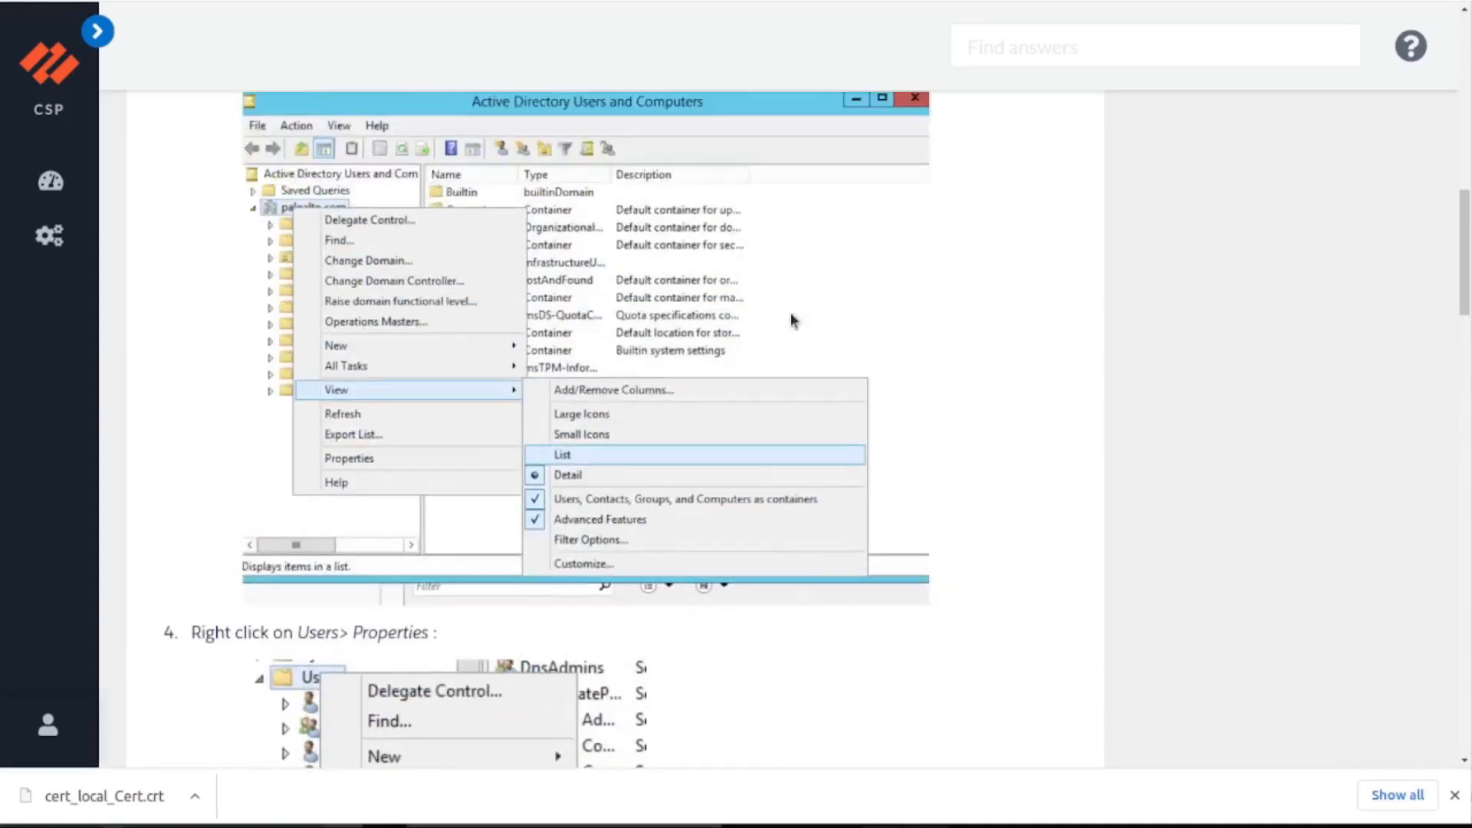
pyautogui.scroll(-2, 497, 456)
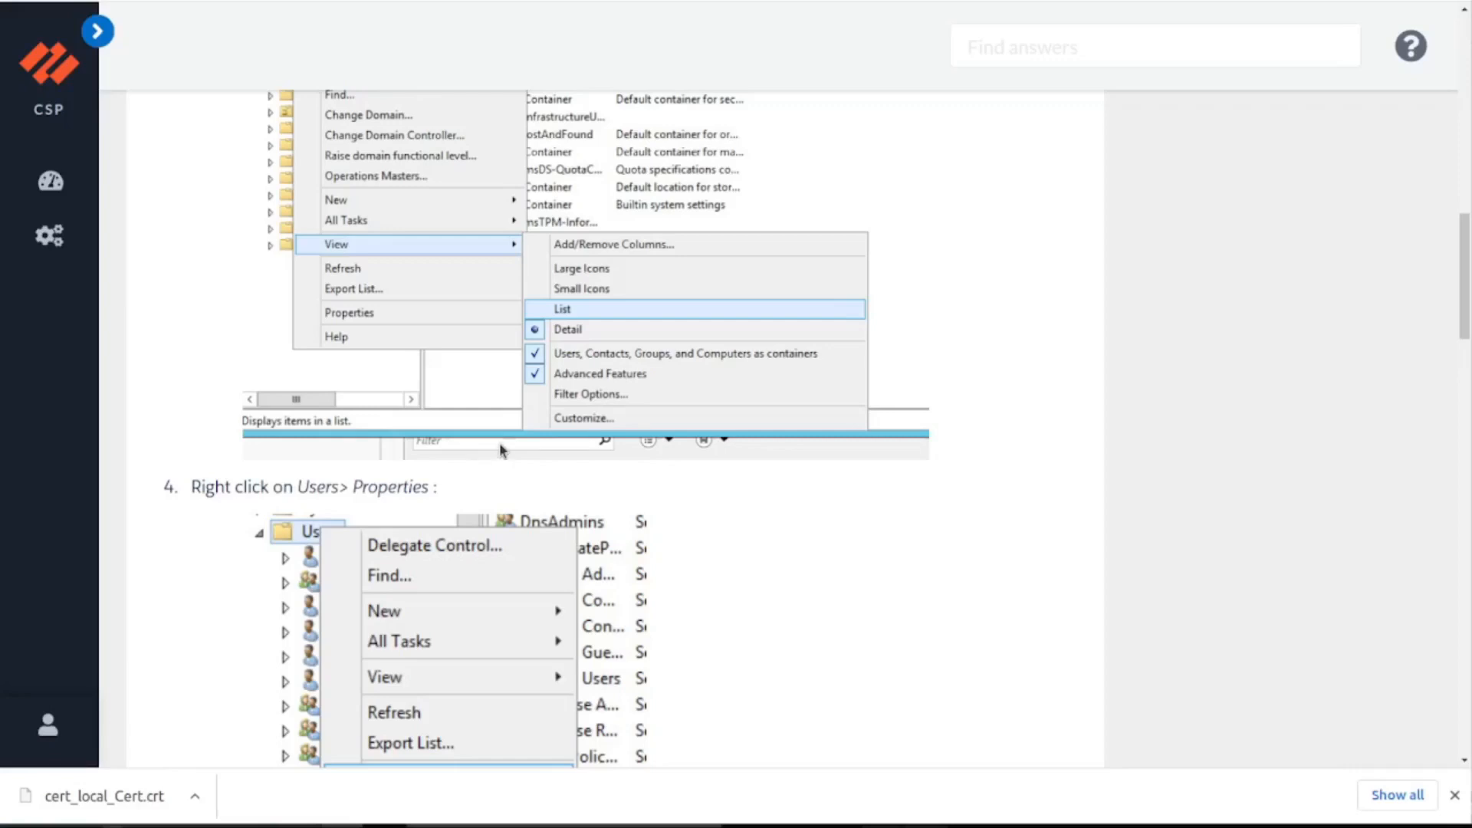
pyautogui.scroll(-4, 499, 443)
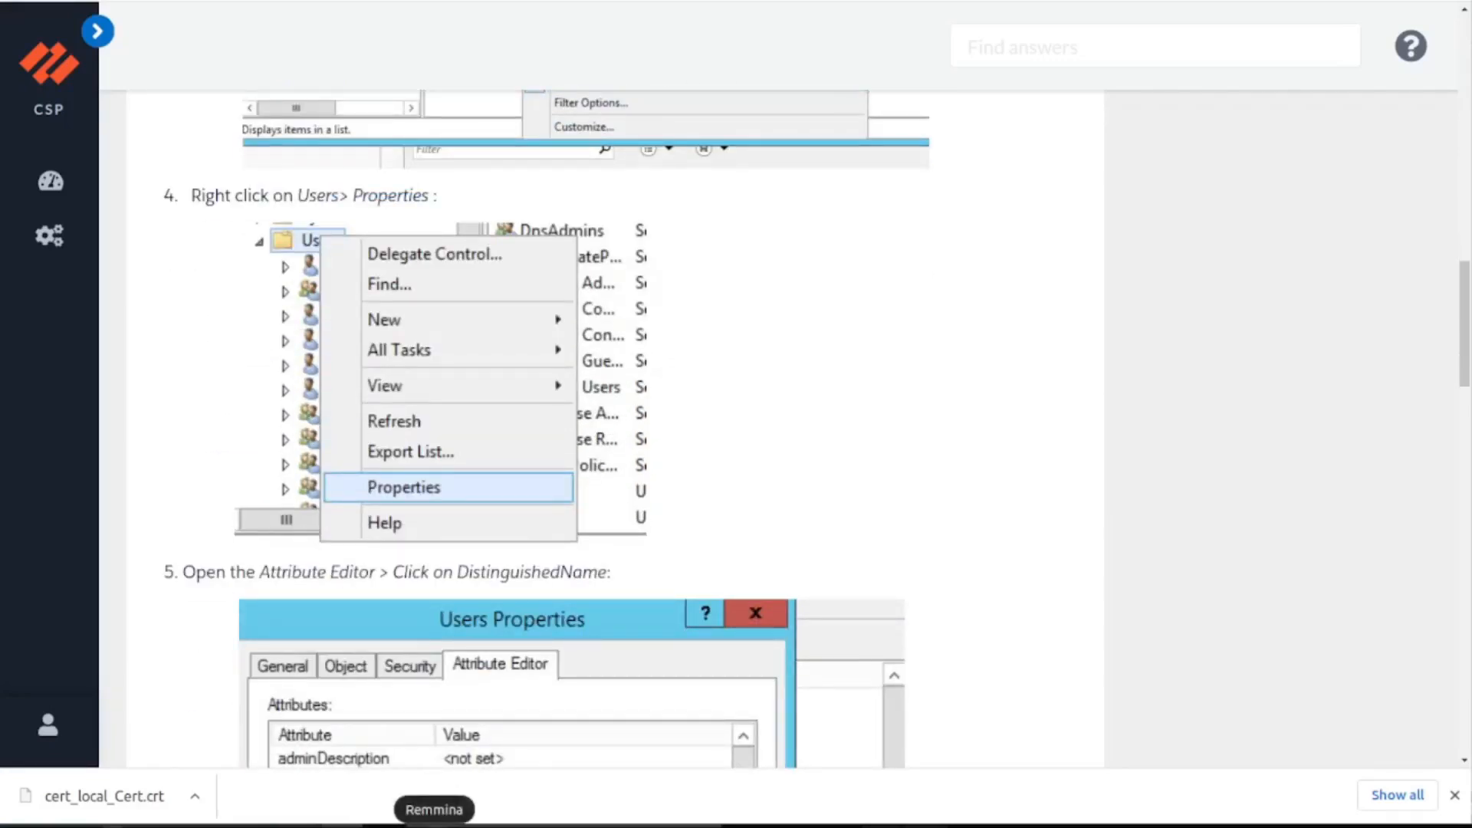
pyautogui.scroll(-8, 537, 429)
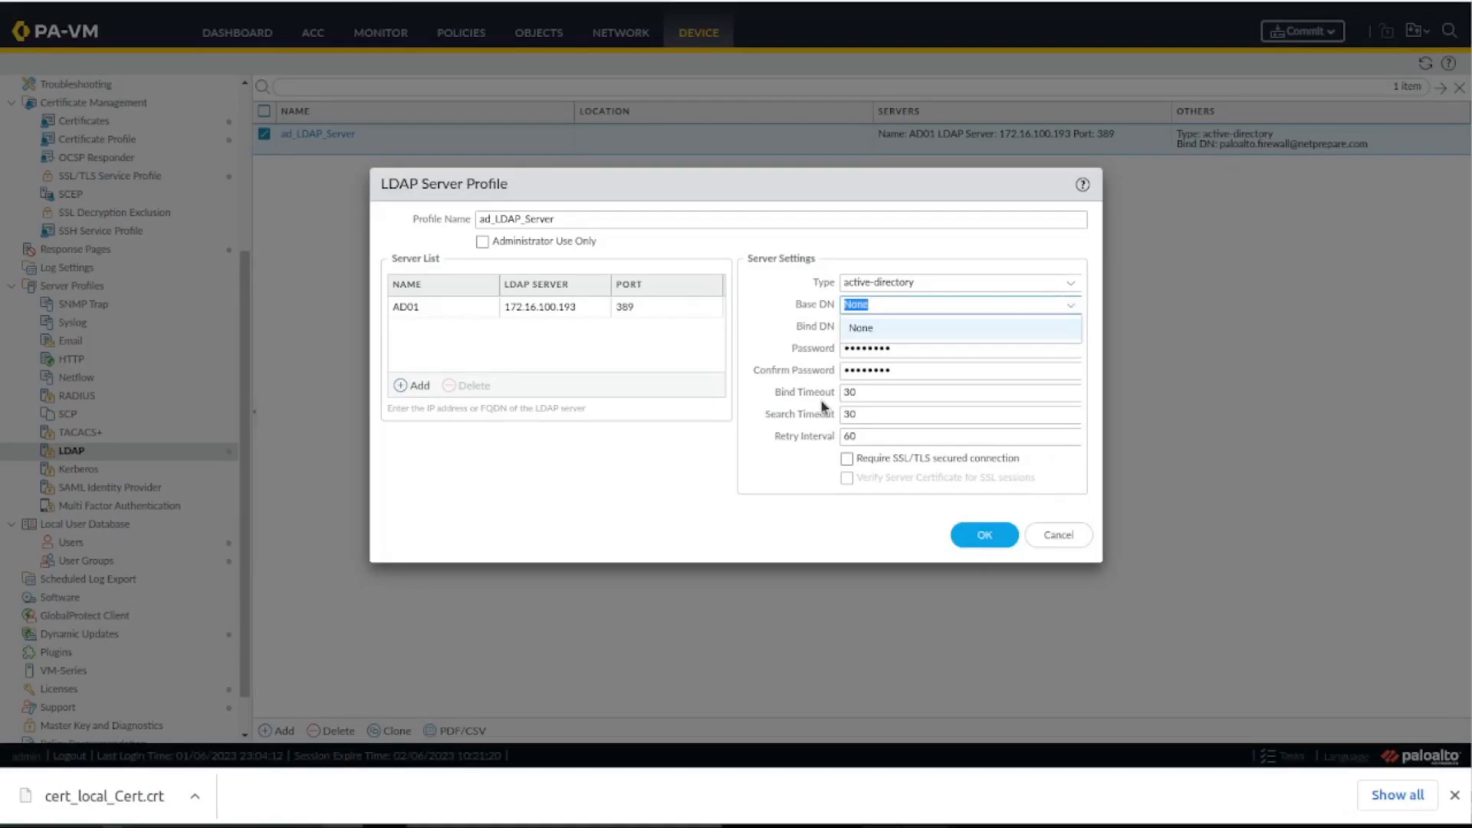
# Set the LDAP server profile's Base DN to DC=netprepare,DC=com.
pyautogui.write('DC=')
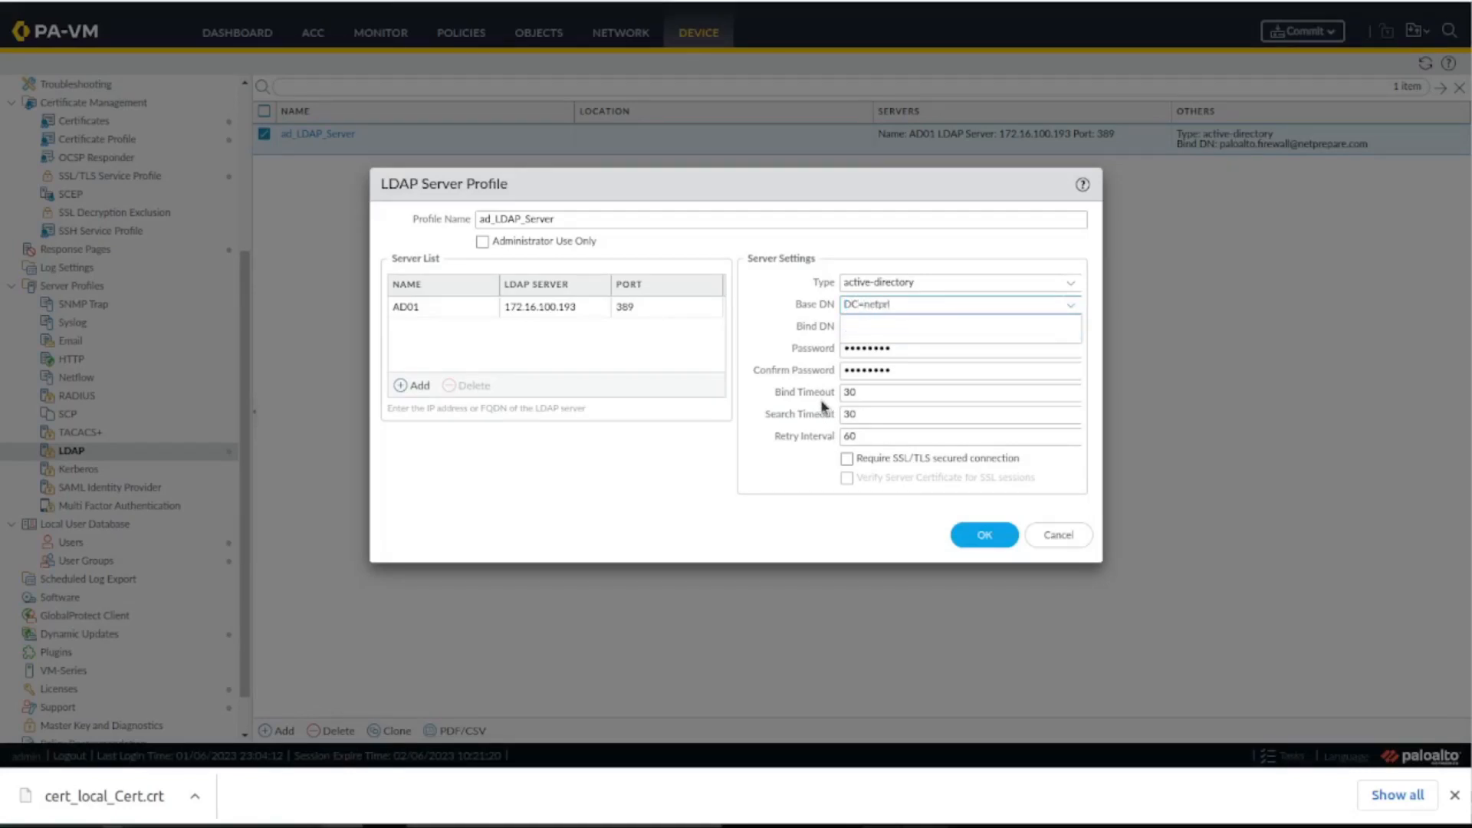
pyautogui.write('netprepare,DC=com')
pyautogui.click(759, 310)
pyautogui.click(834, 242)
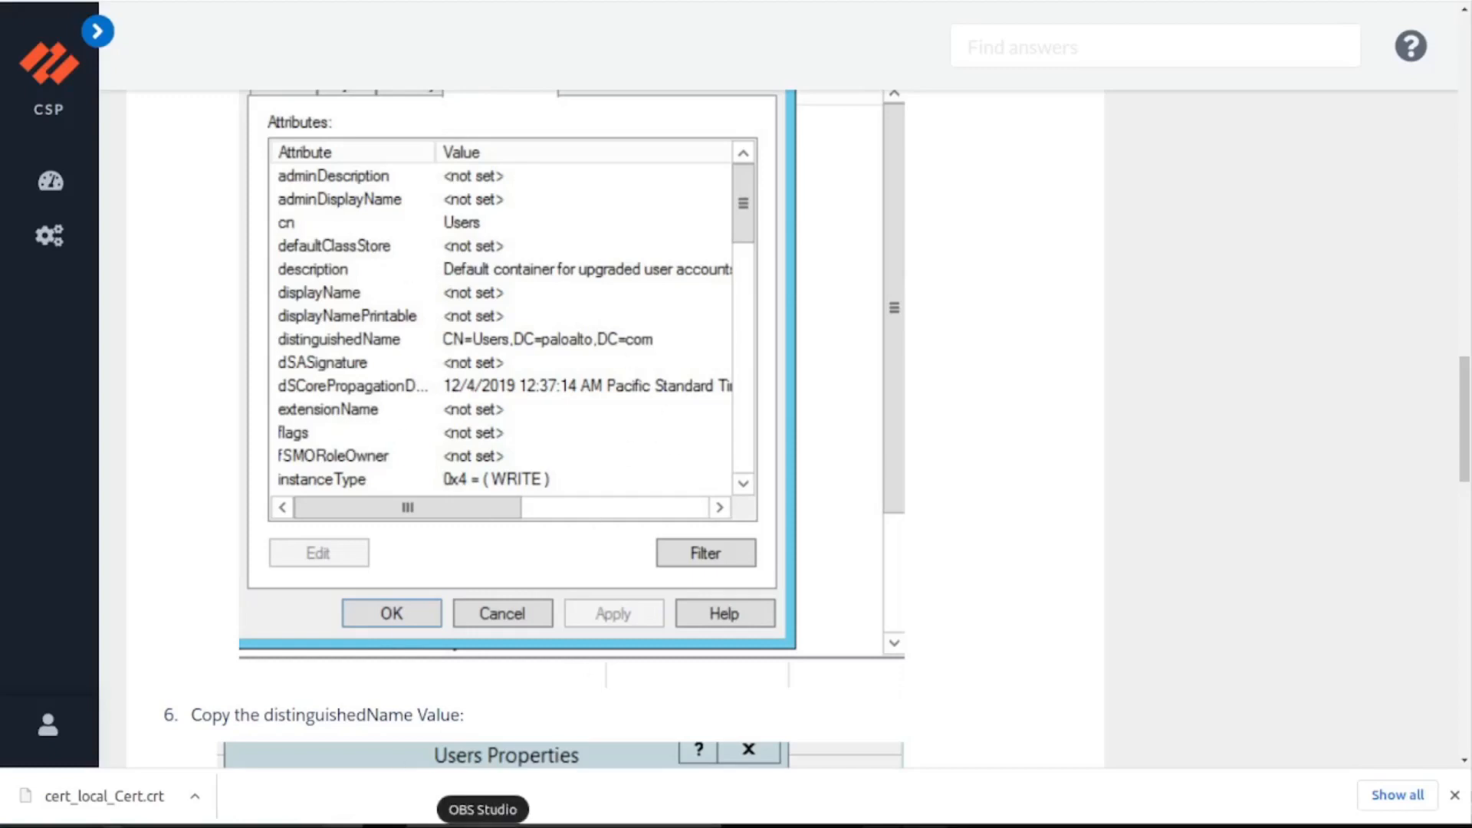
# Review the article's Attribute Editor instructions and switch to Active Directory Users and Computers in the Remmina remote session.
pyautogui.scroll(3, 418, 376)
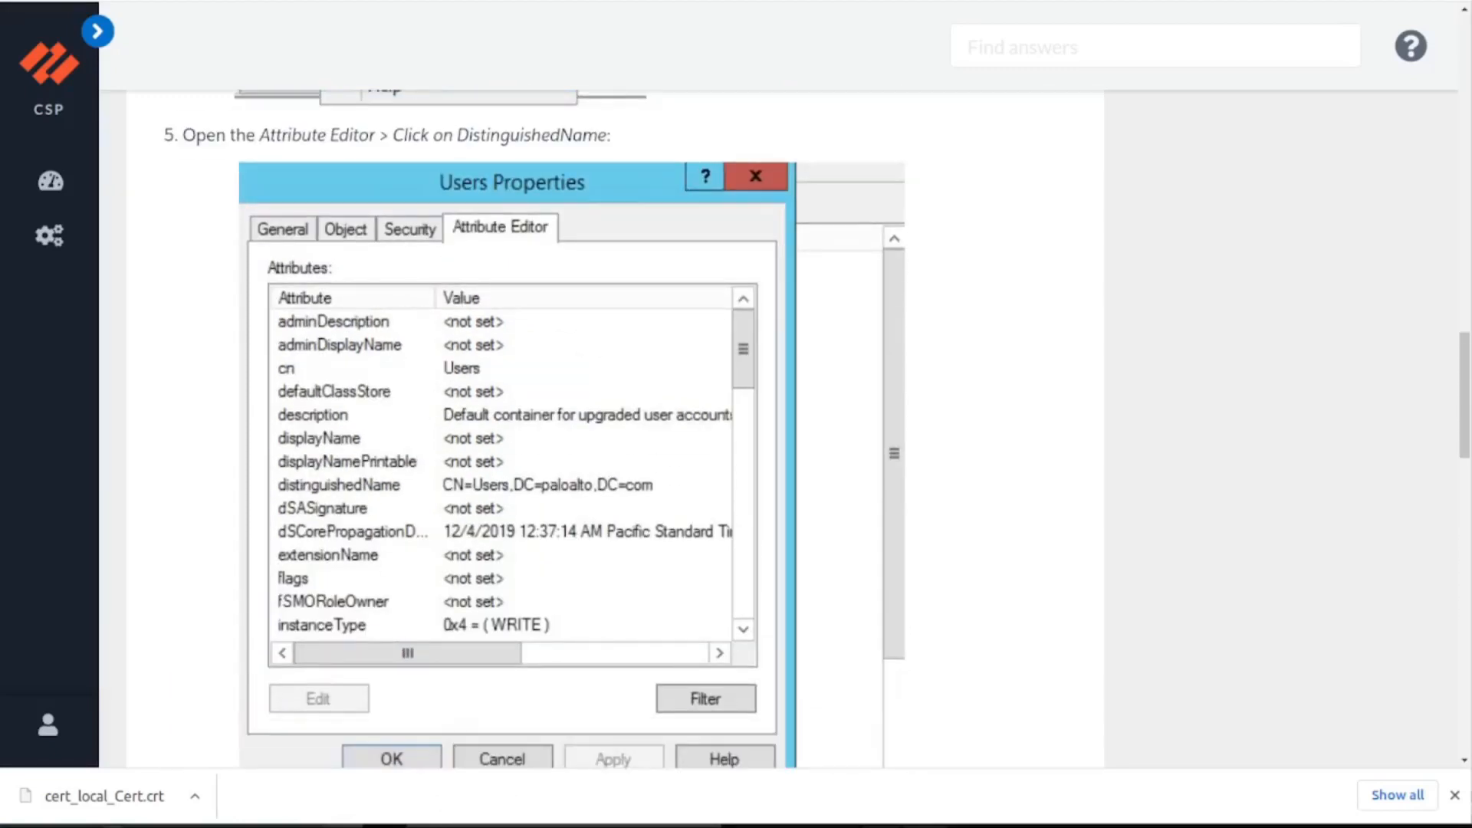
pyautogui.click(435, 826)
pyautogui.click(443, 205)
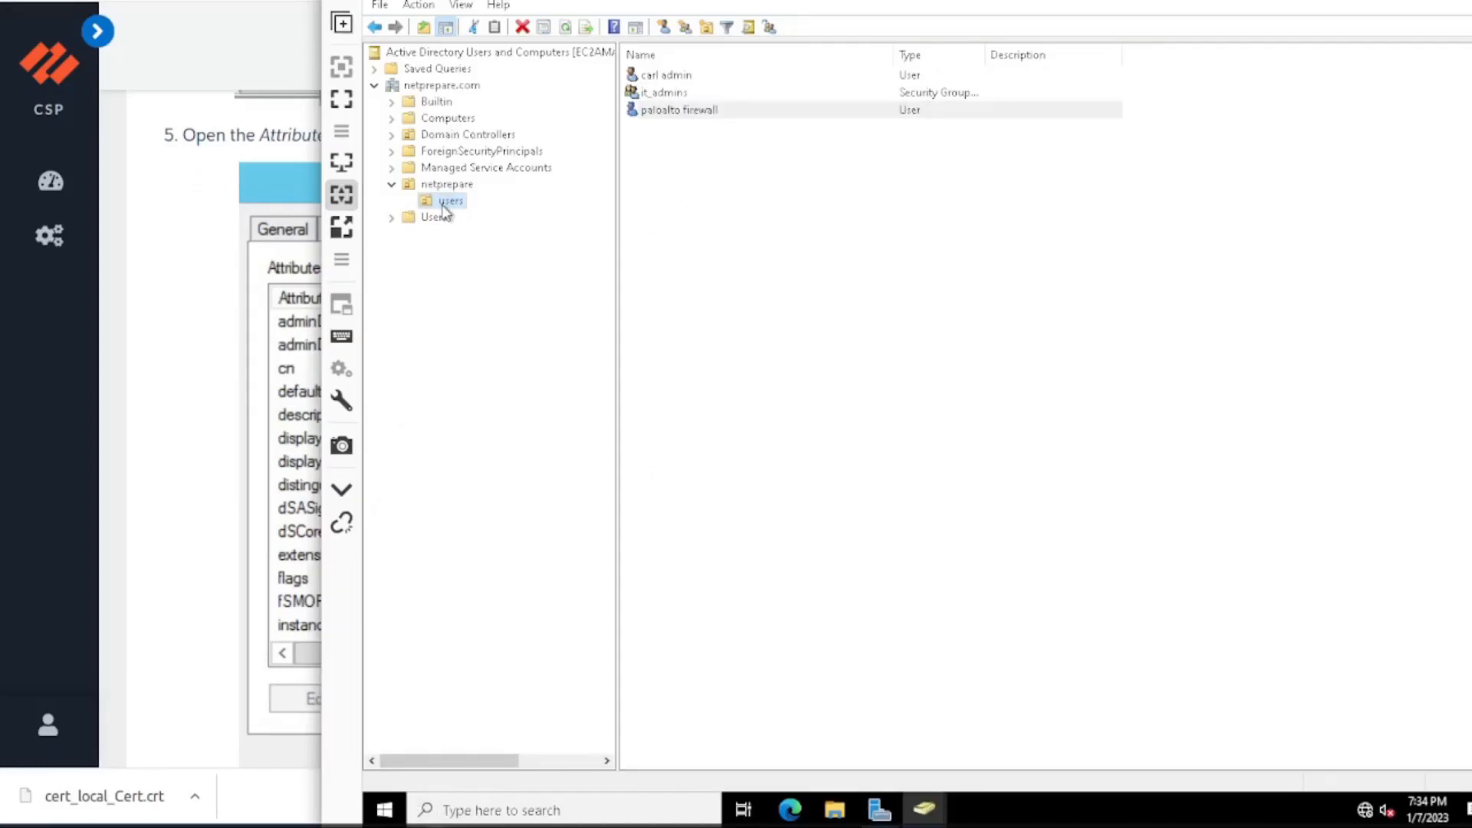
pyautogui.click(381, 6)
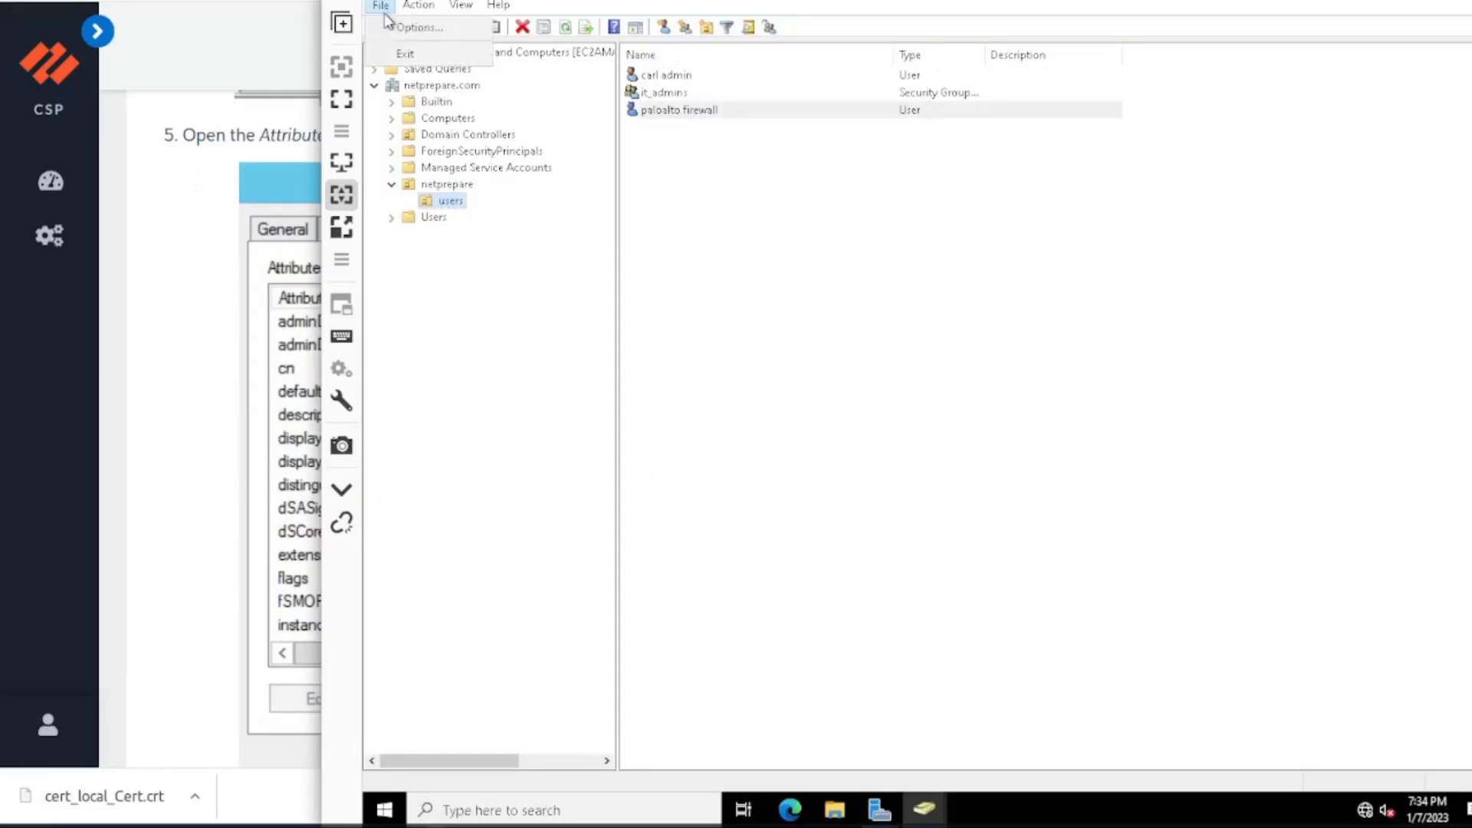
pyautogui.moveTo(426, 9)
pyautogui.click(397, 397)
# For the netprepare.com domain, enable viewing users, contacts, groups, and computers as containers, and turn on Advanced Features.
pyautogui.click(442, 85)
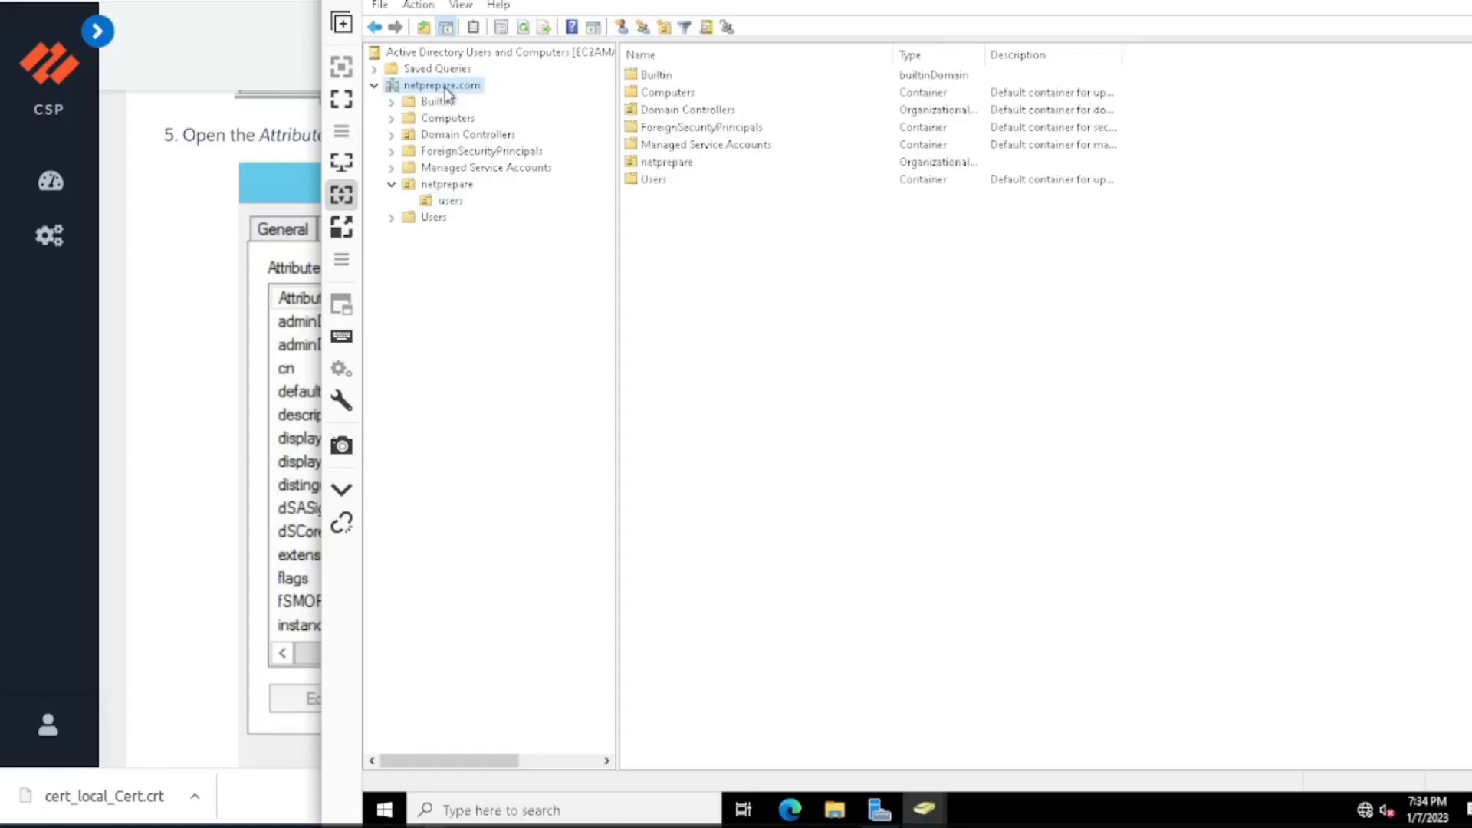
pyautogui.rightClick(446, 86)
pyautogui.moveTo(572, 274)
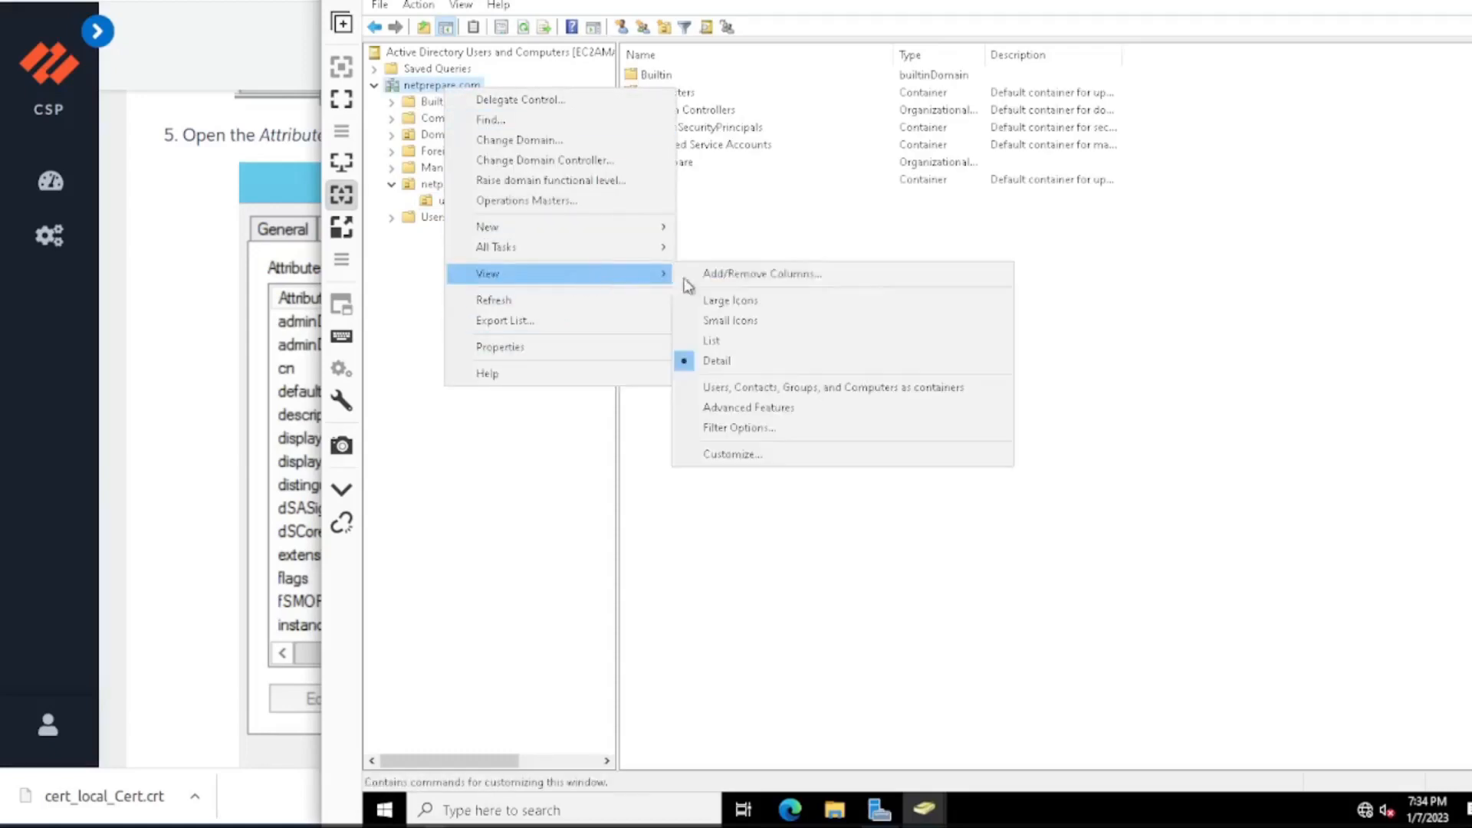
pyautogui.click(738, 387)
pyautogui.rightClick(420, 90)
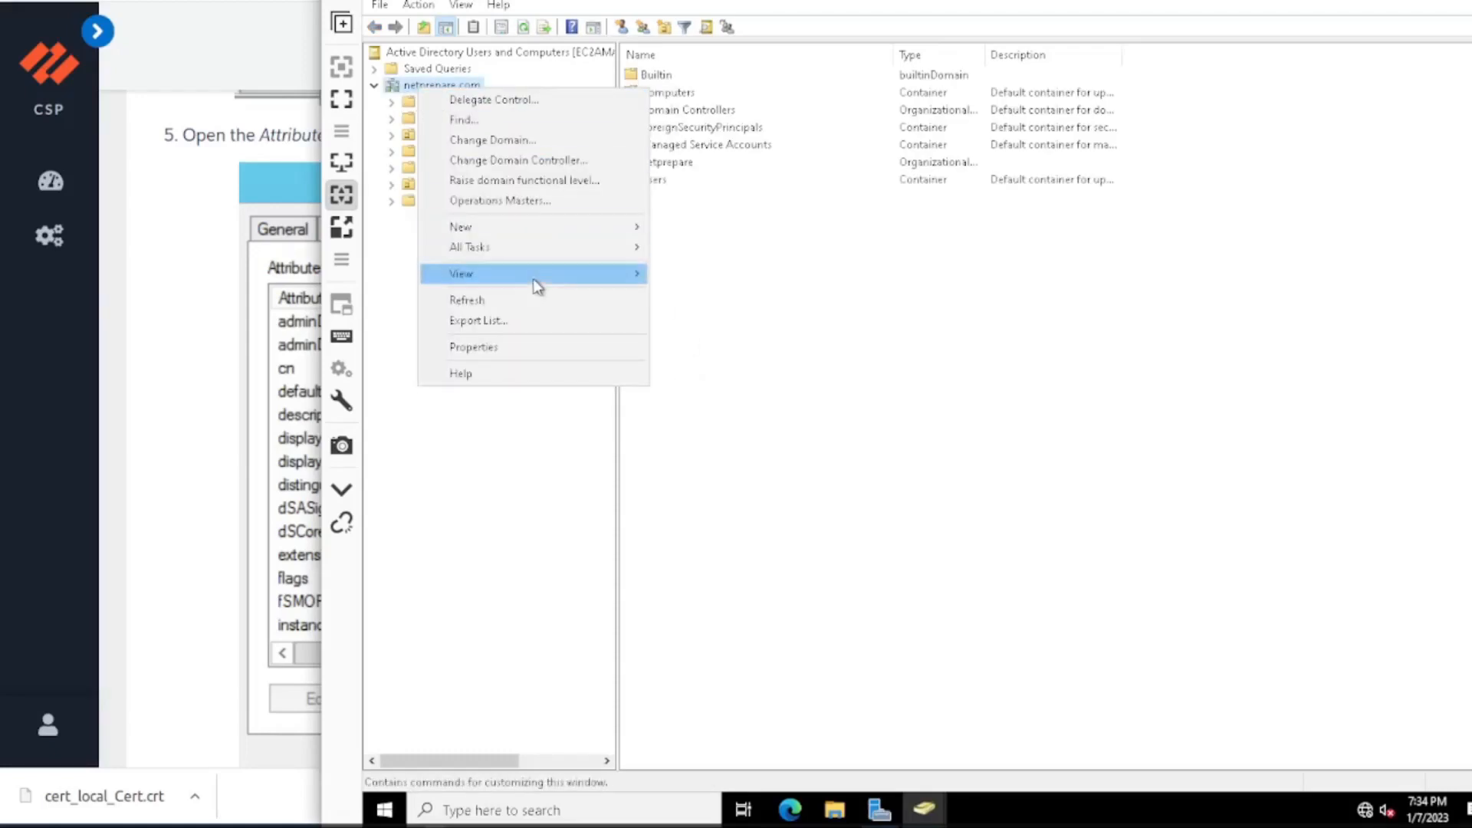
pyautogui.moveTo(537, 276)
pyautogui.click(701, 408)
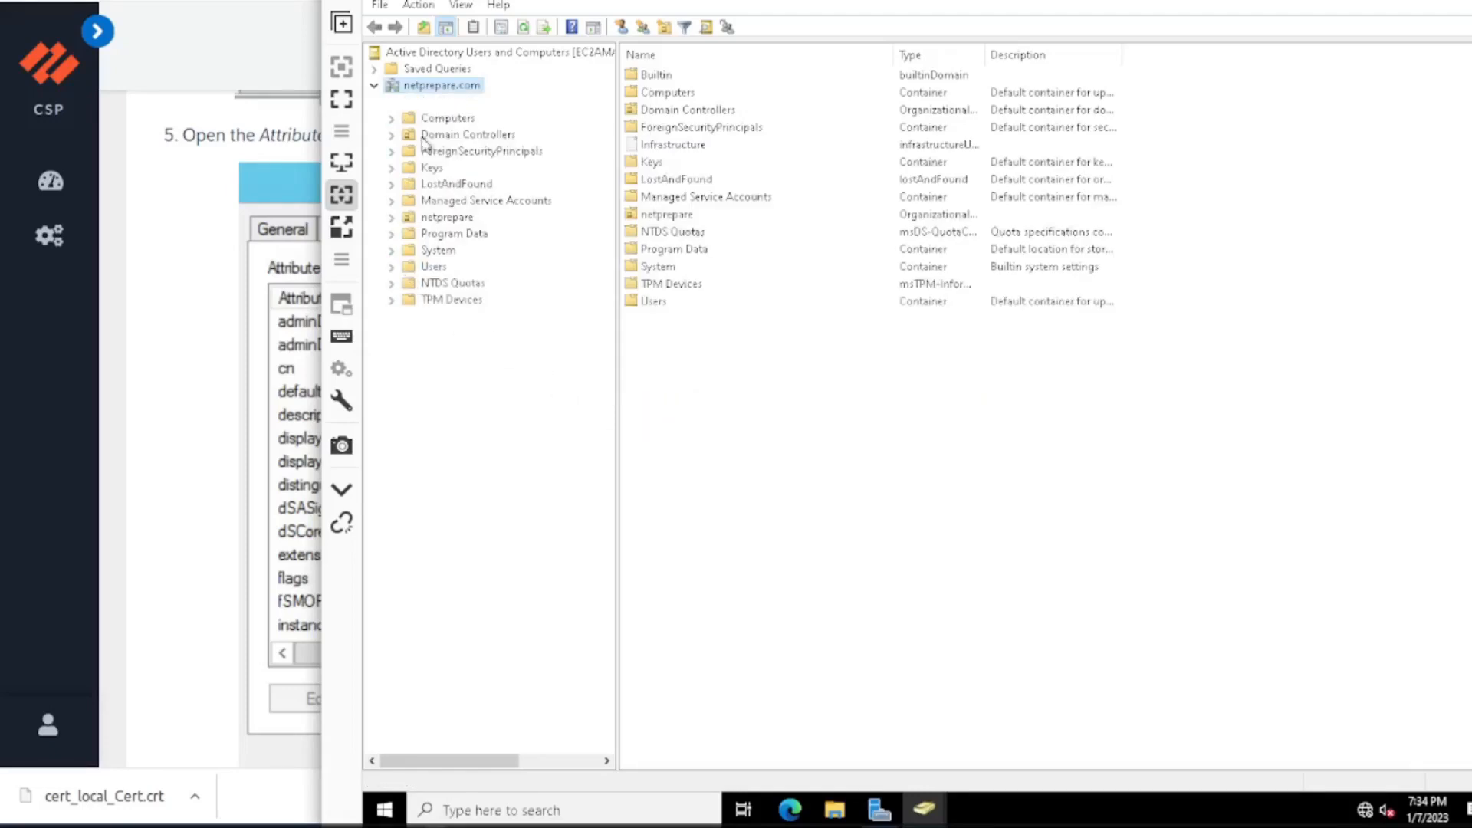
# Expand the netprepare and users organizational units and examine the distinguishedName attribute in the netprepare unit's properties.
pyautogui.click(392, 218)
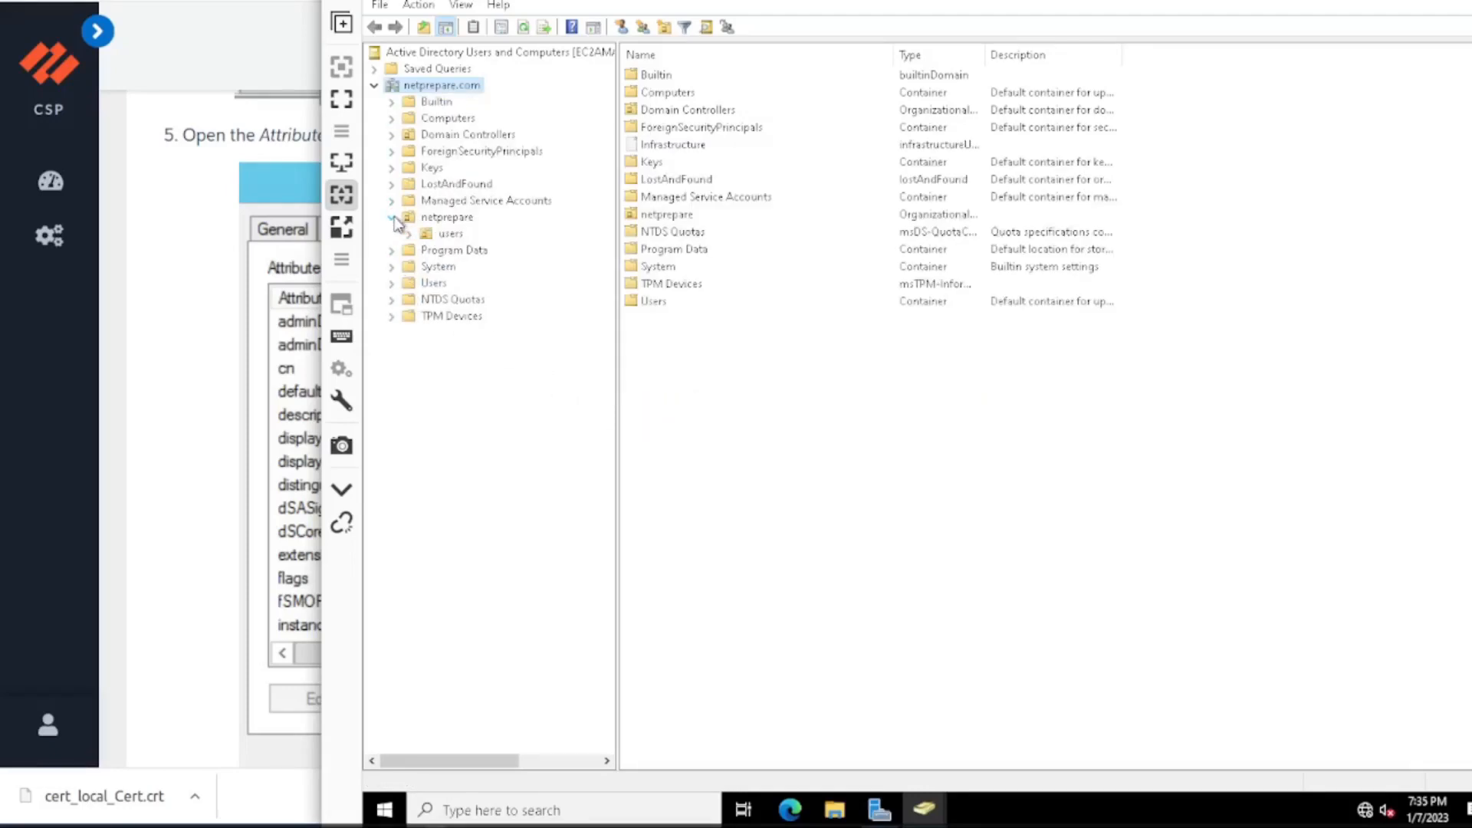
pyautogui.click(409, 233)
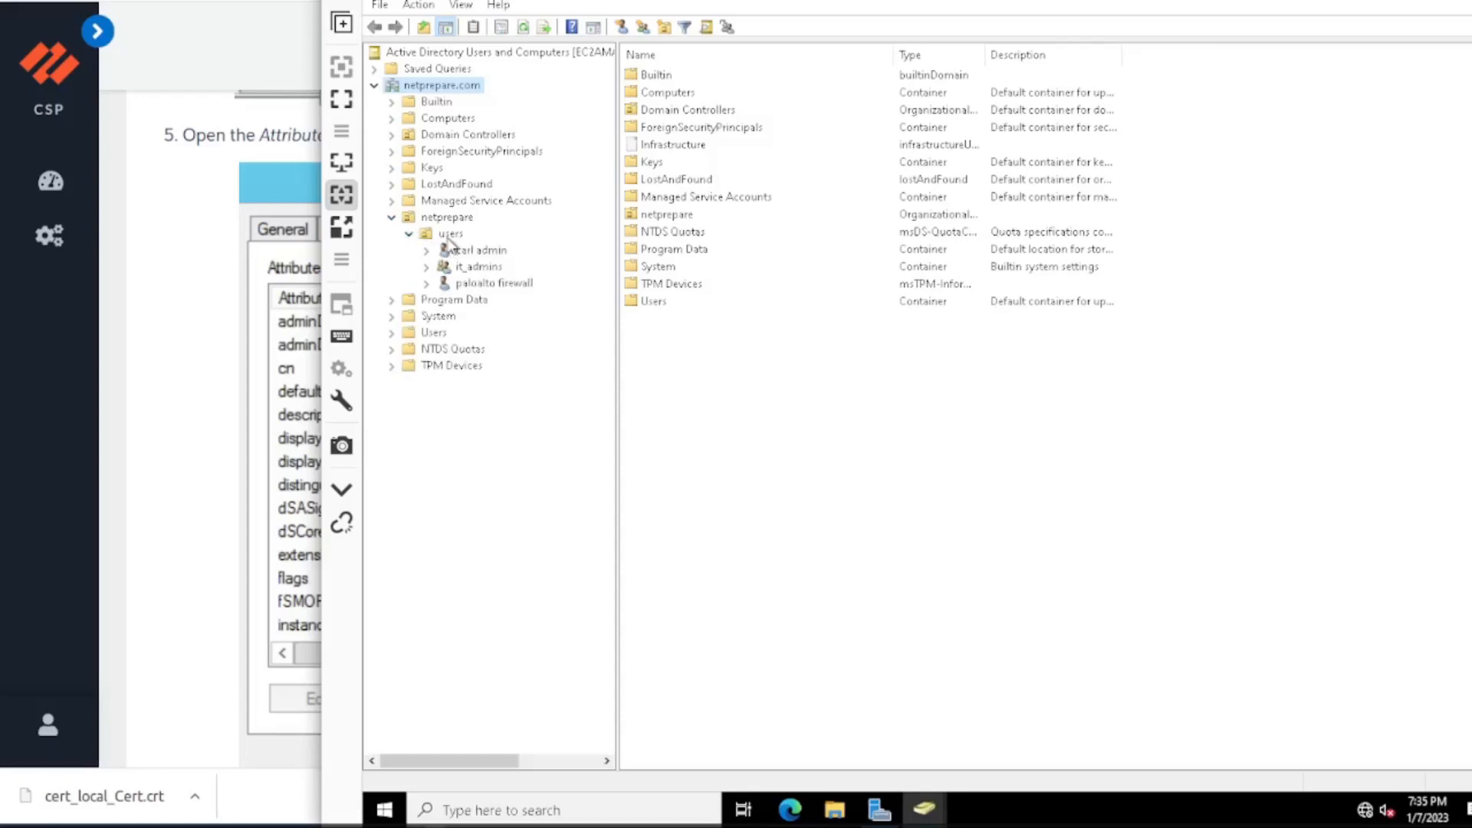
pyautogui.click(451, 234)
pyautogui.click(452, 219)
pyautogui.rightClick(454, 220)
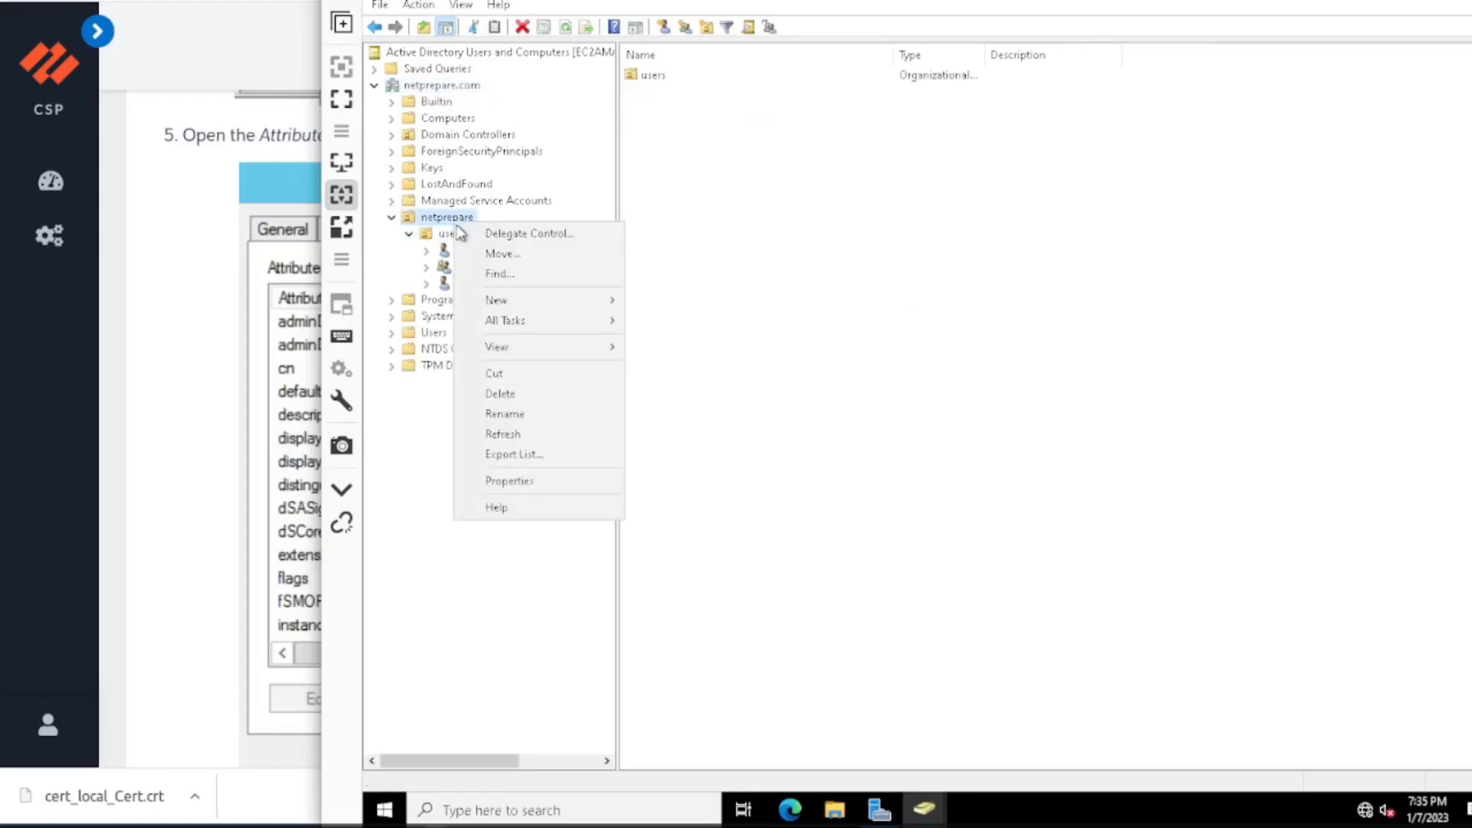
pyautogui.click(537, 483)
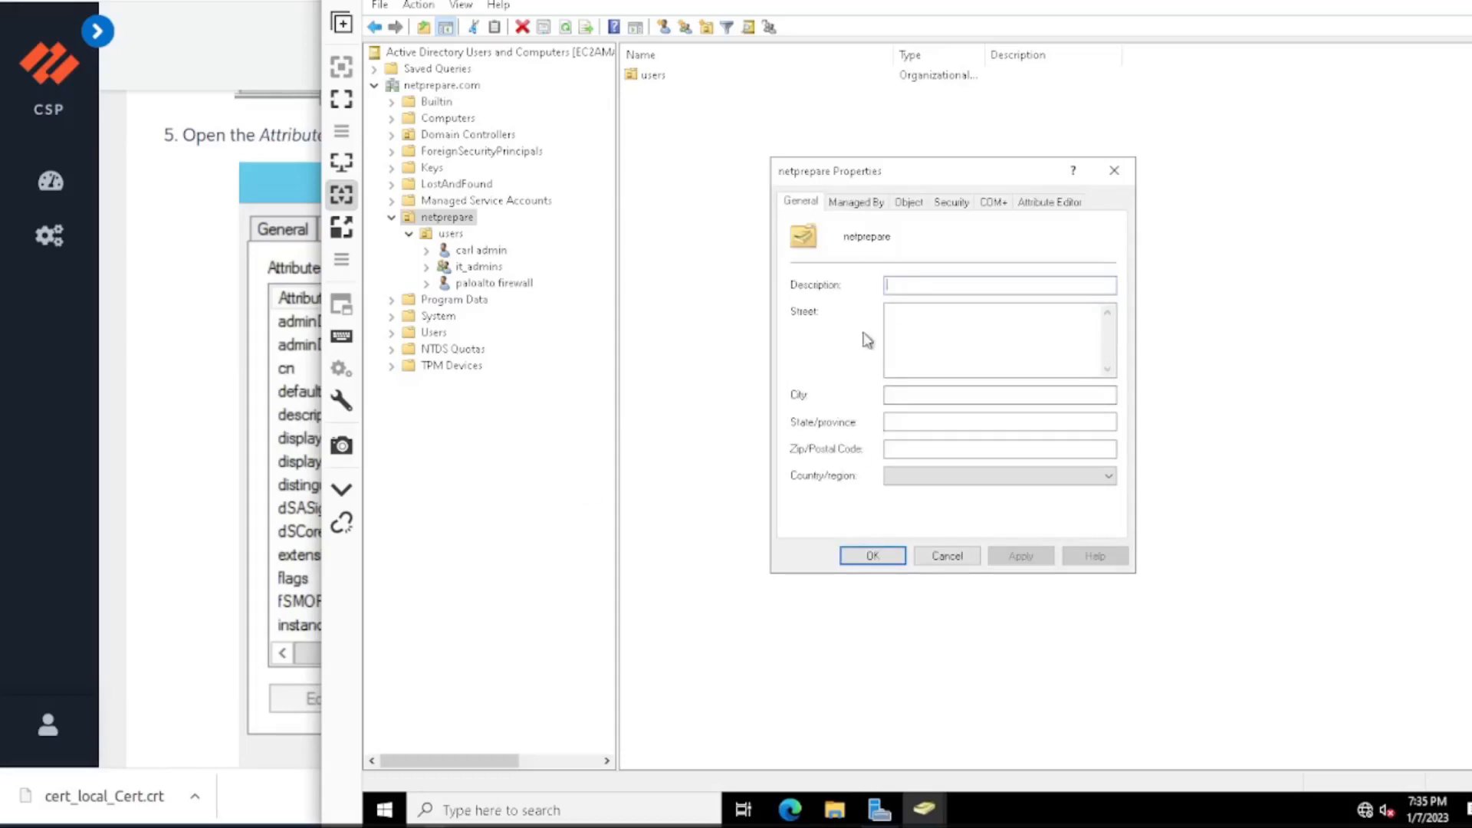
pyautogui.click(1046, 204)
pyautogui.scroll(-1, 997, 457)
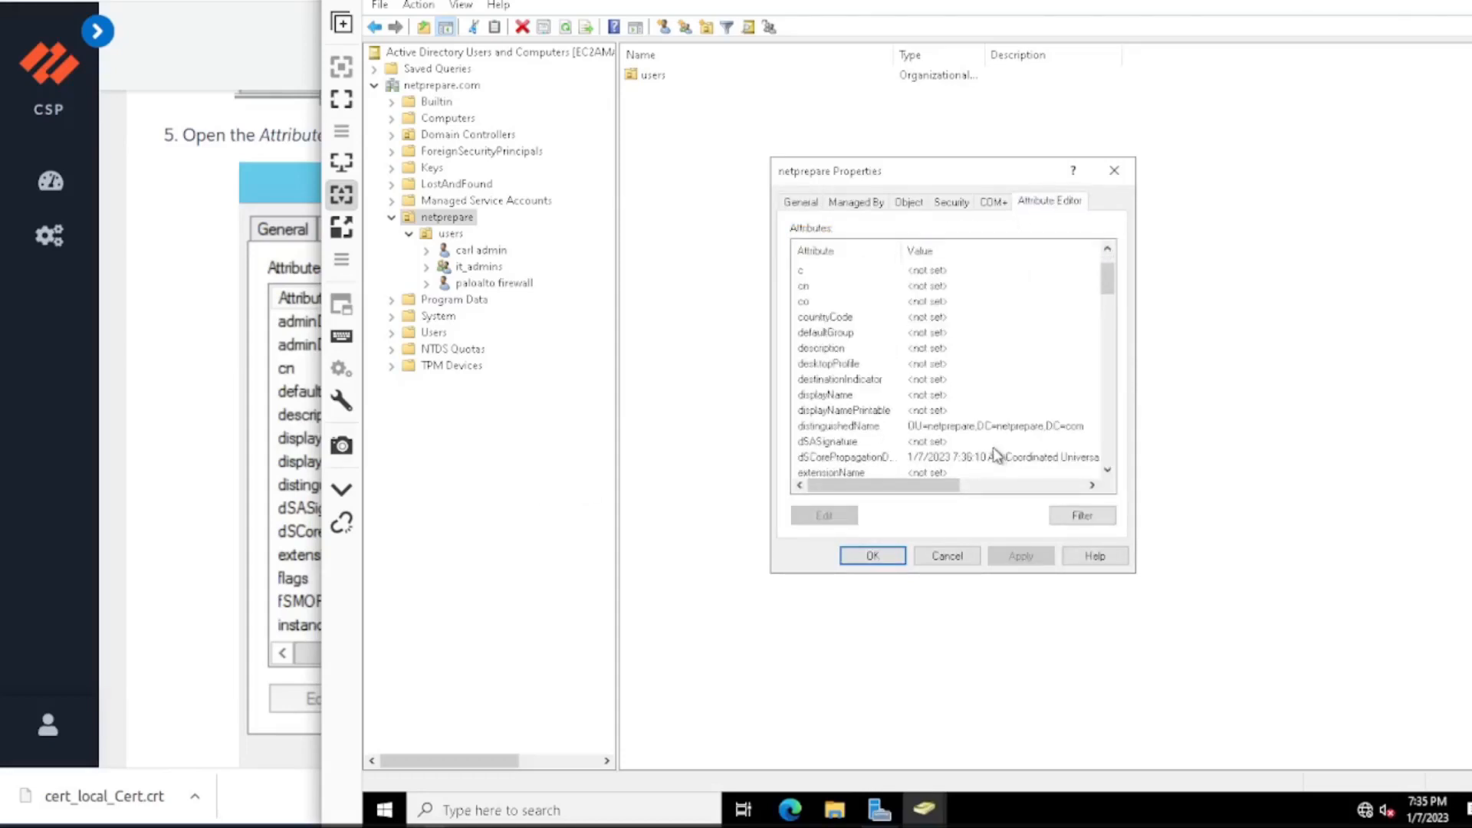
pyautogui.click(1001, 428)
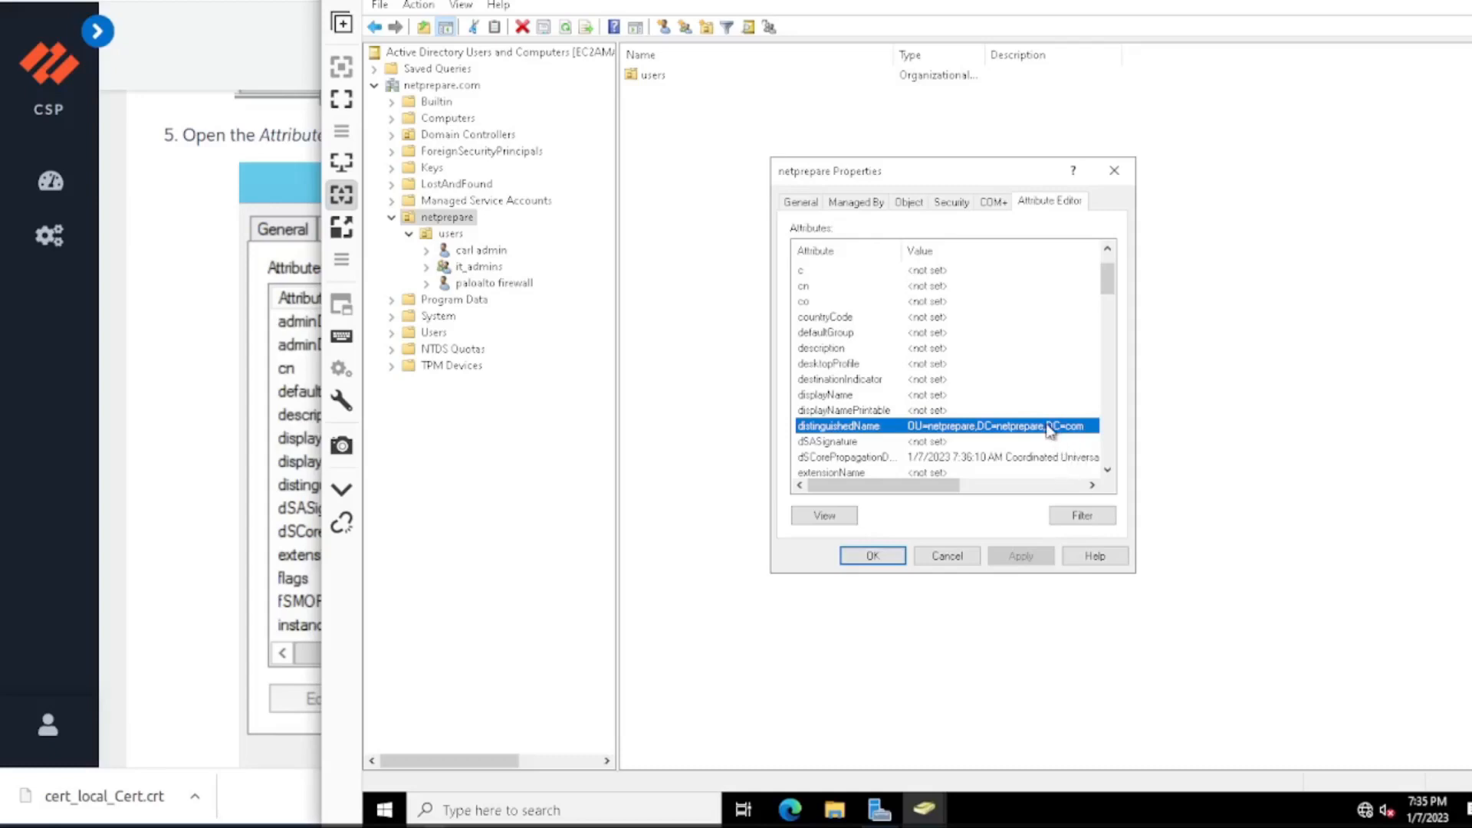
# Copy the distinguishedName value from the attributes of the users organizational unit under netprepare.
pyautogui.click(449, 234)
pyautogui.rightClick(445, 234)
pyautogui.click(568, 494)
pyautogui.click(1078, 224)
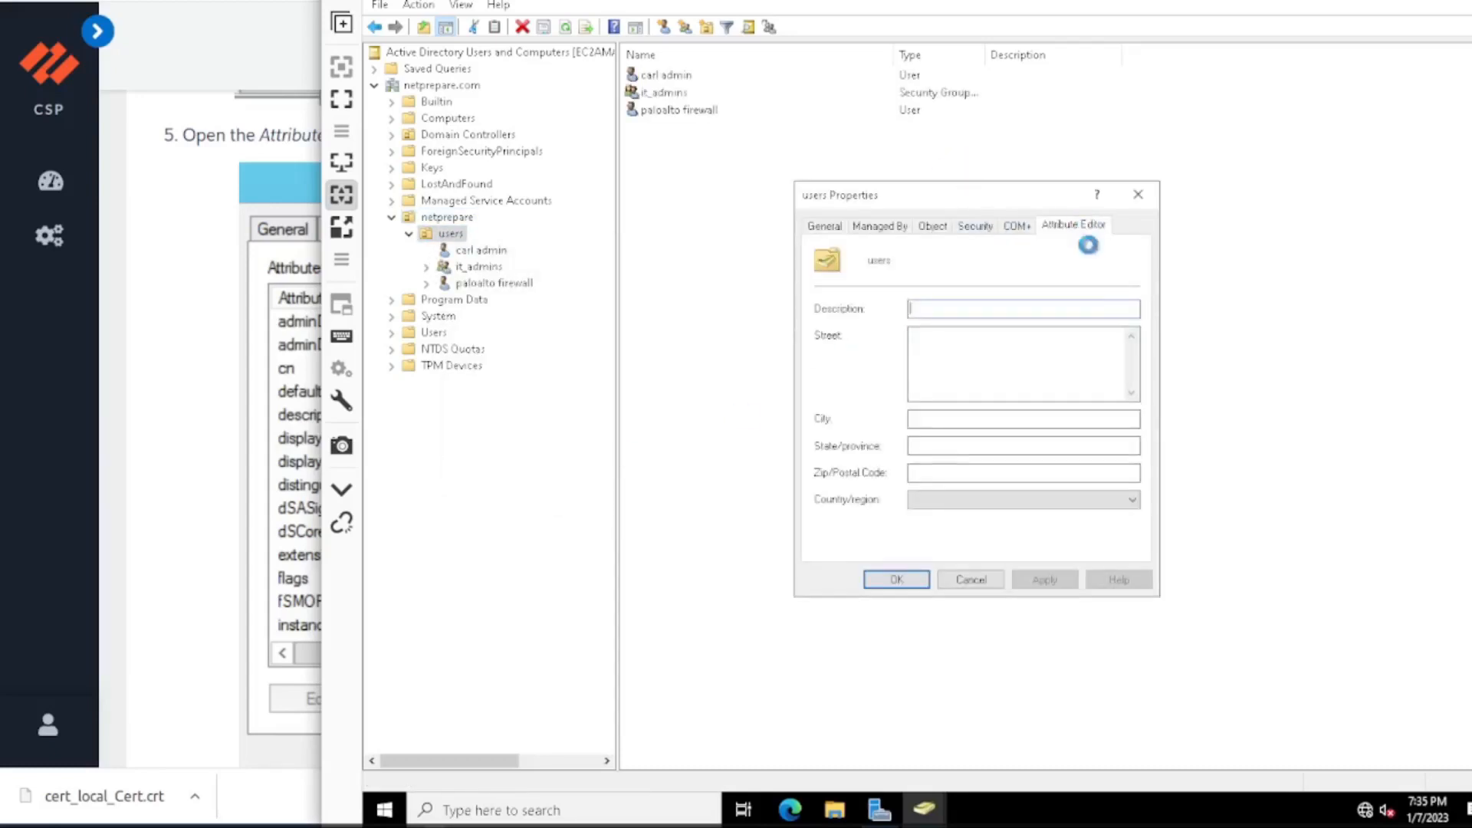
pyautogui.scroll(1, 1058, 422)
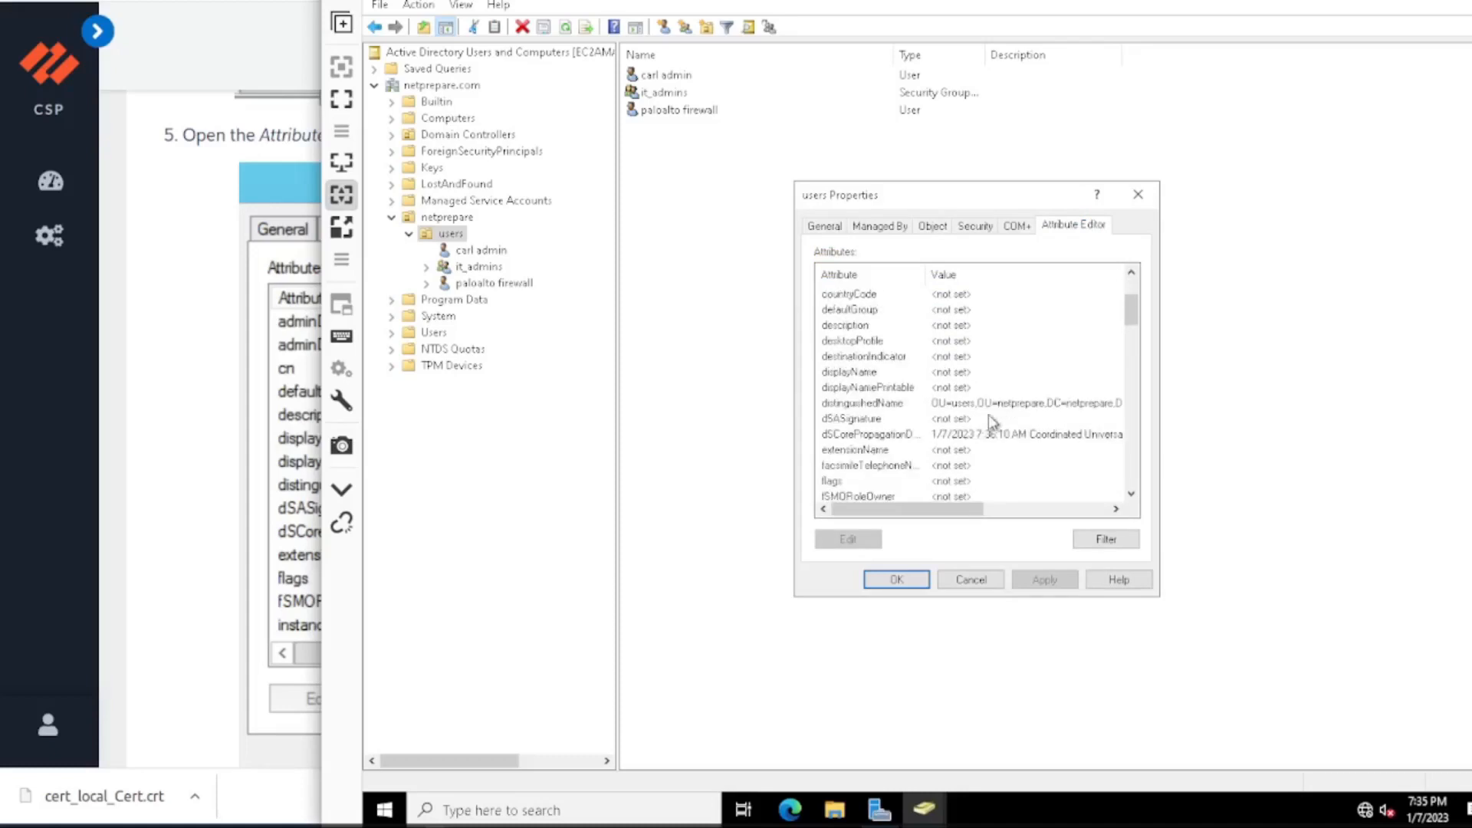
pyautogui.click(935, 405)
pyautogui.doubleClick(1098, 405)
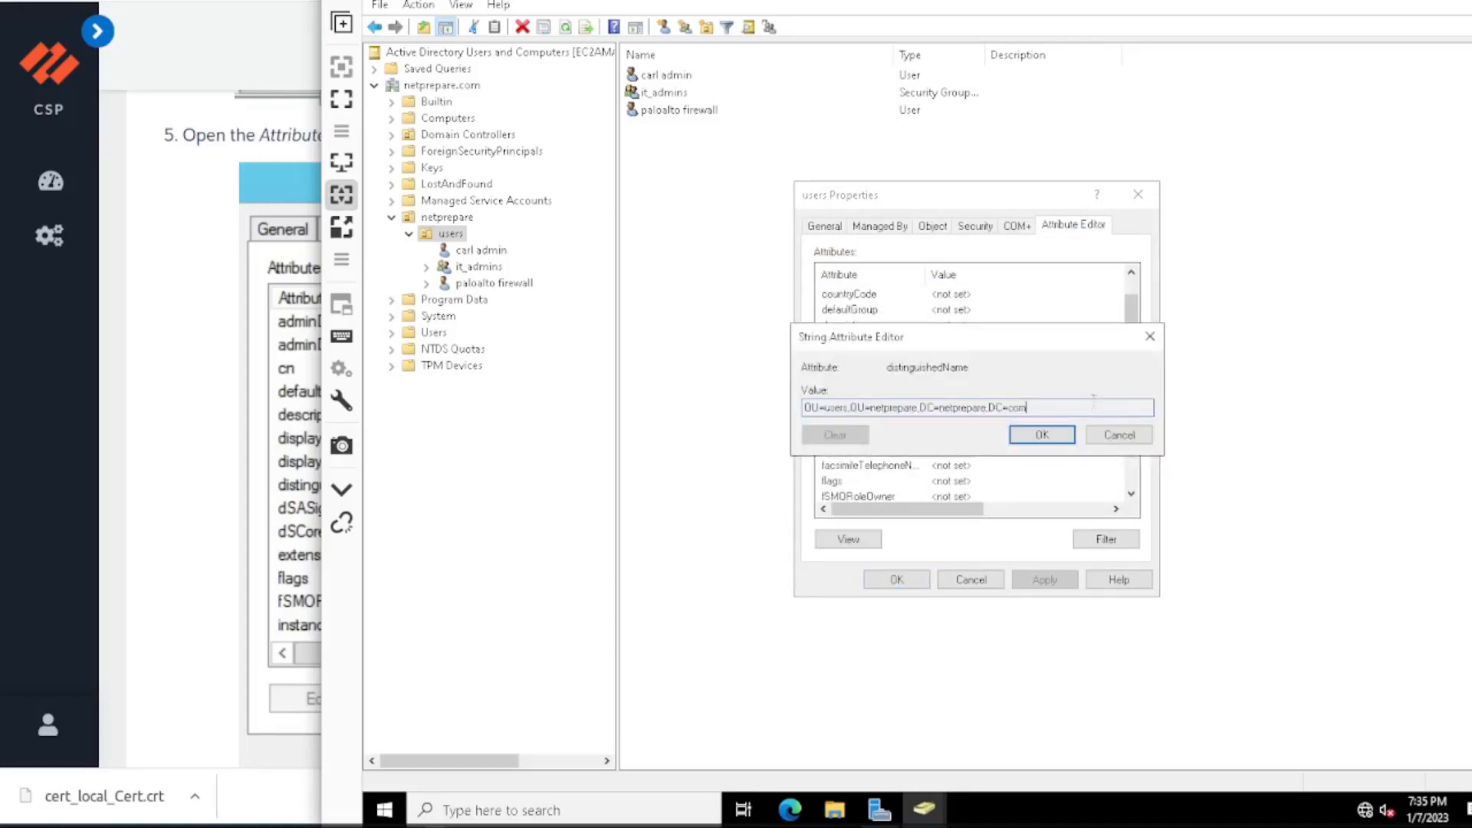
pyautogui.hotkey('ctrl', 'a')
pyautogui.hotkey('ctrl', 'c')
pyautogui.click(1101, 438)
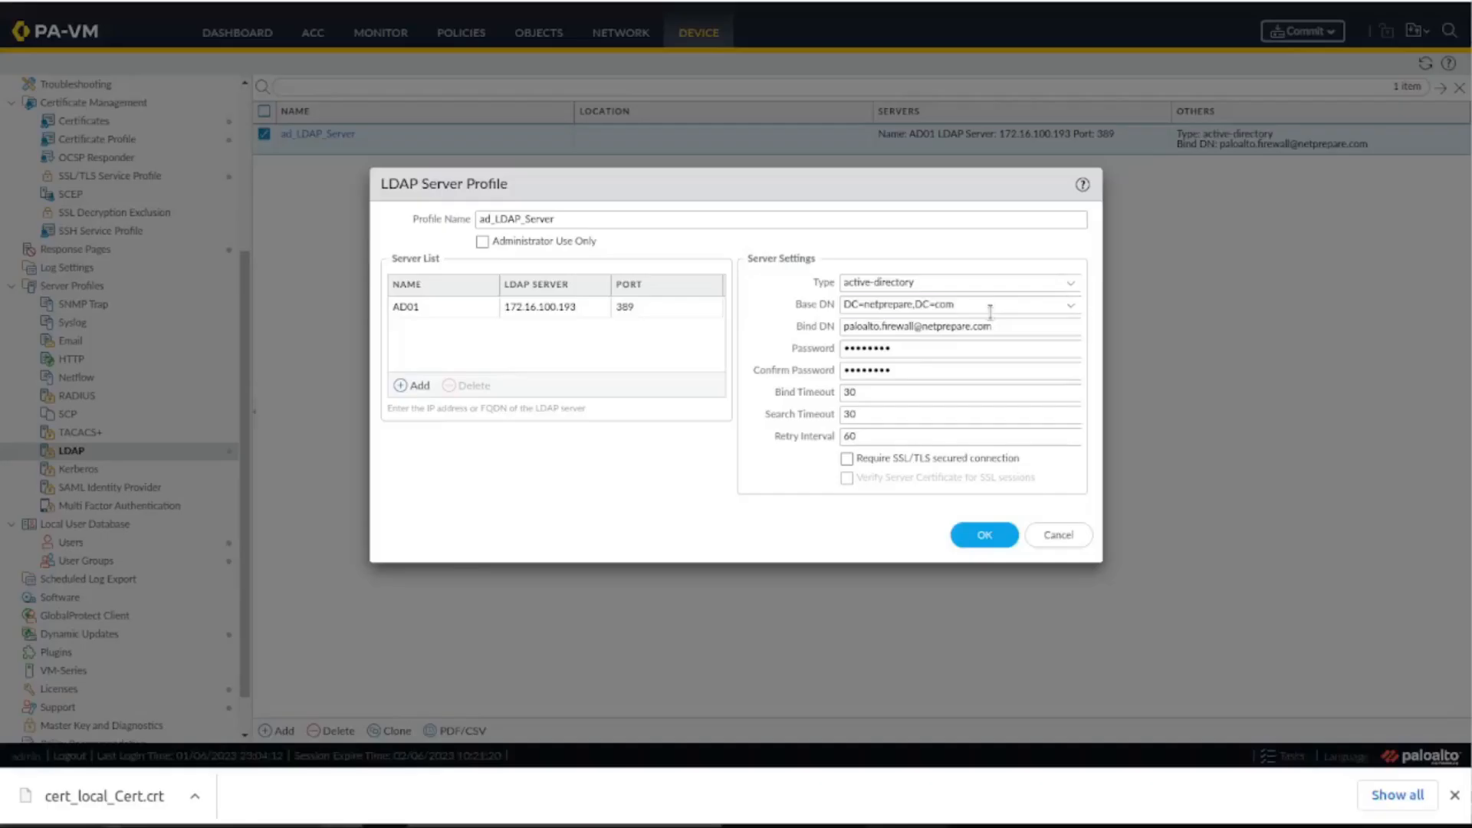
# Replace the profile's Base DN with OU=users,OU=netprepare,DC=netprepare,DC=com and save the LDAP server profile.
pyautogui.tripleClick(990, 312)
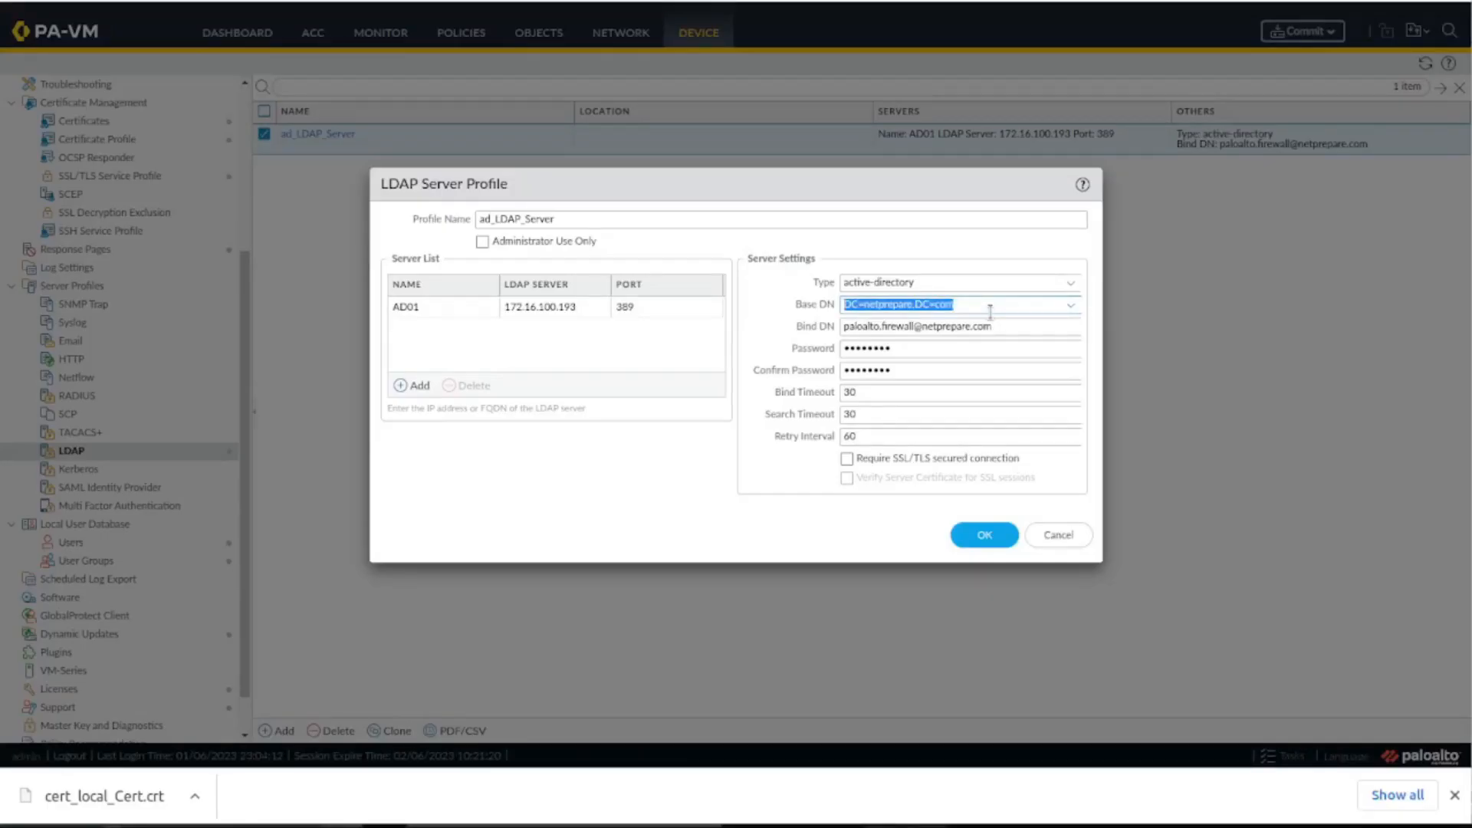
pyautogui.hotkey('ctrl', 'v')
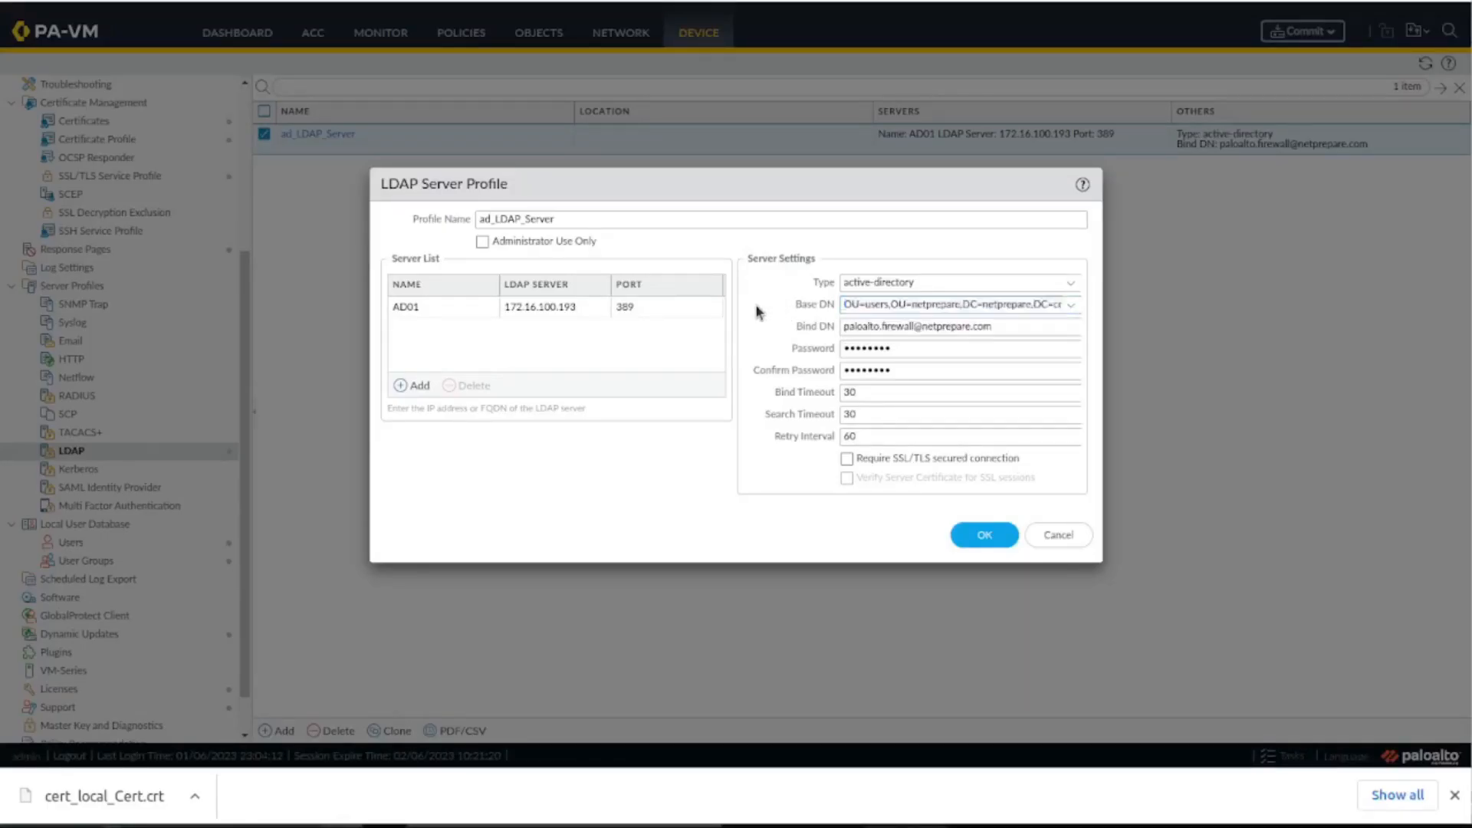
pyautogui.click(980, 535)
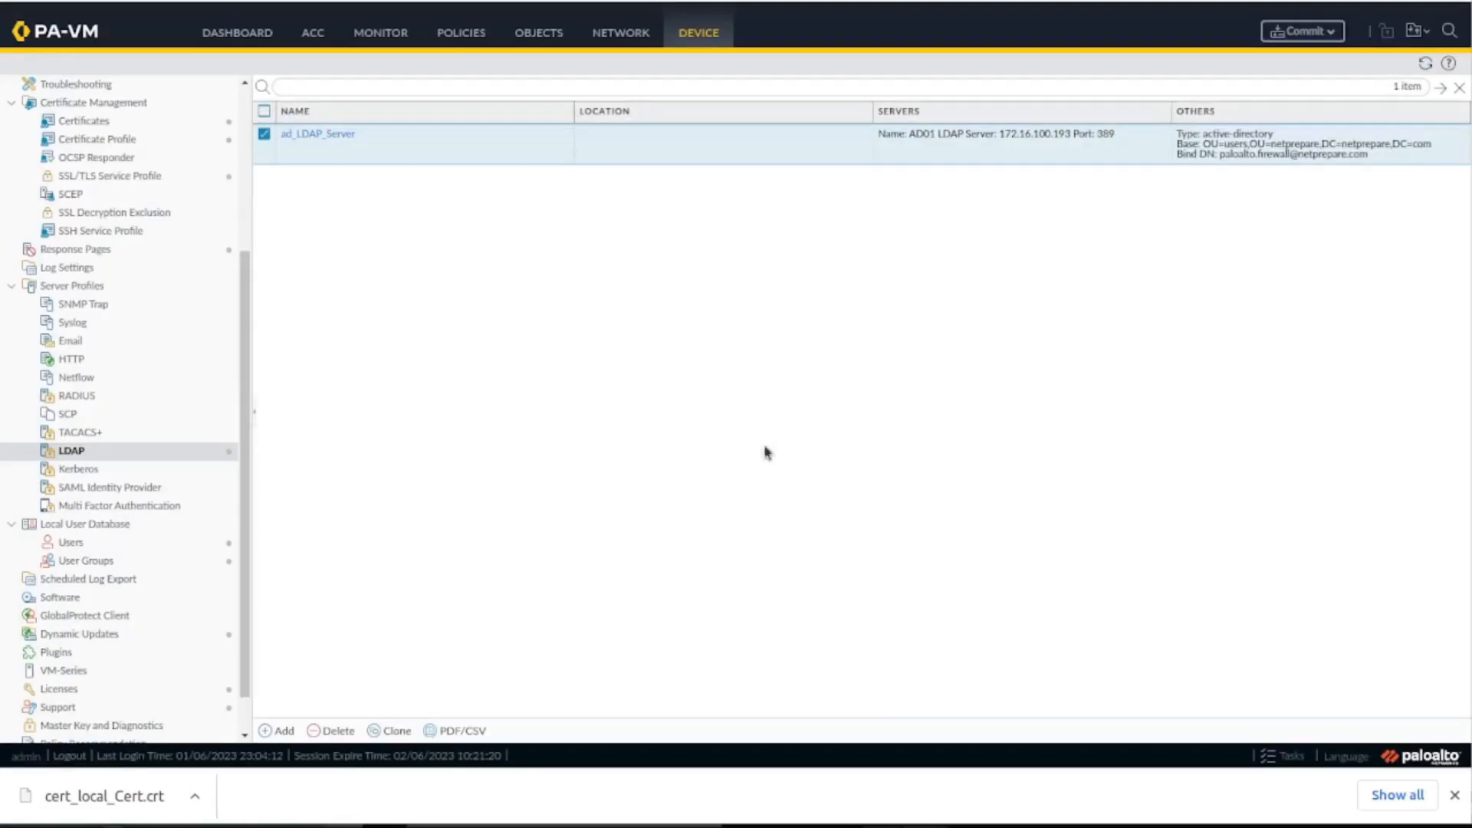
# Open the Service Route Configuration in the device's services setup and set it to Customize.
pyautogui.click(147, 86)
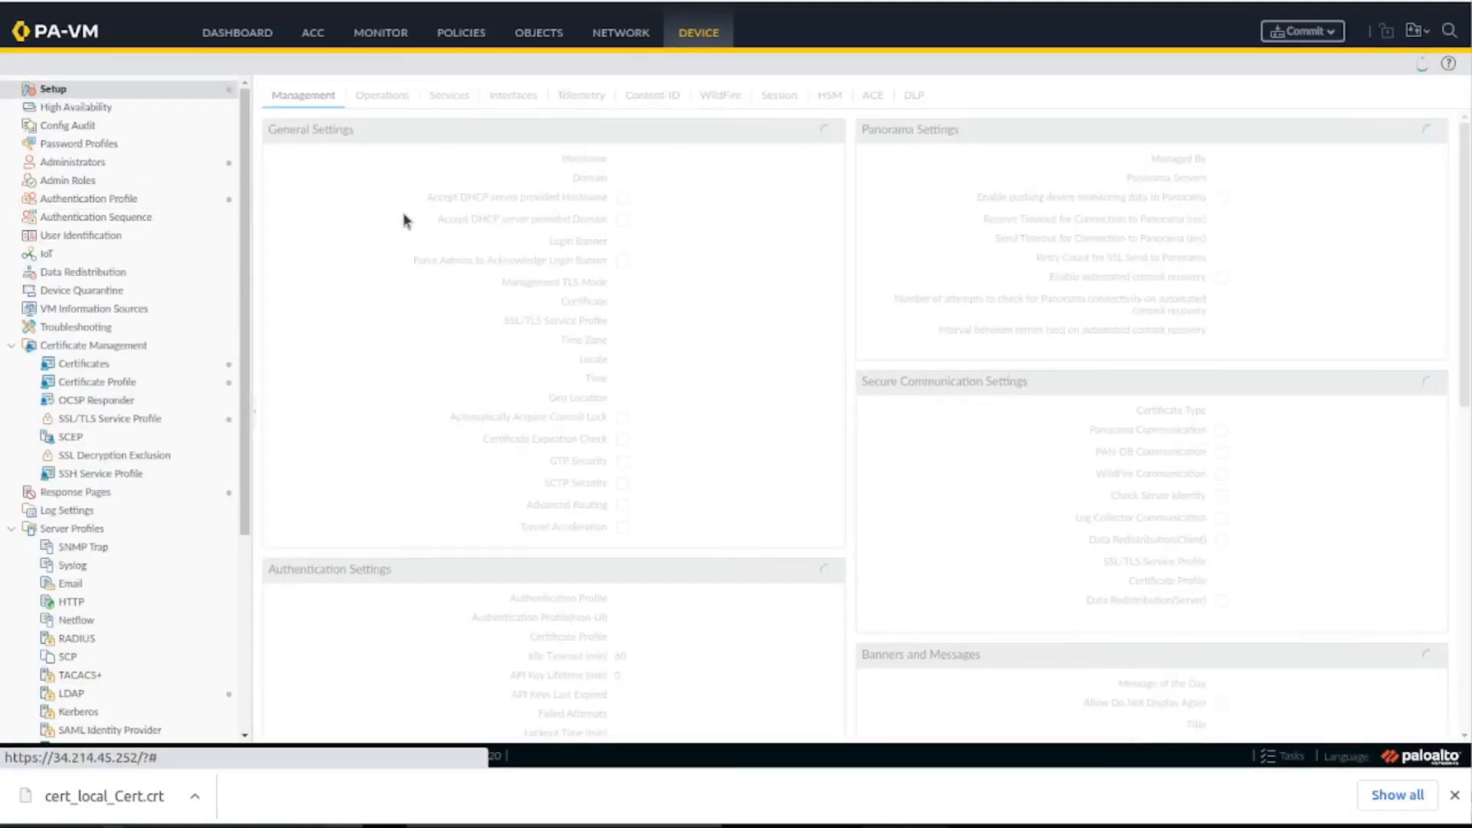
pyautogui.click(383, 104)
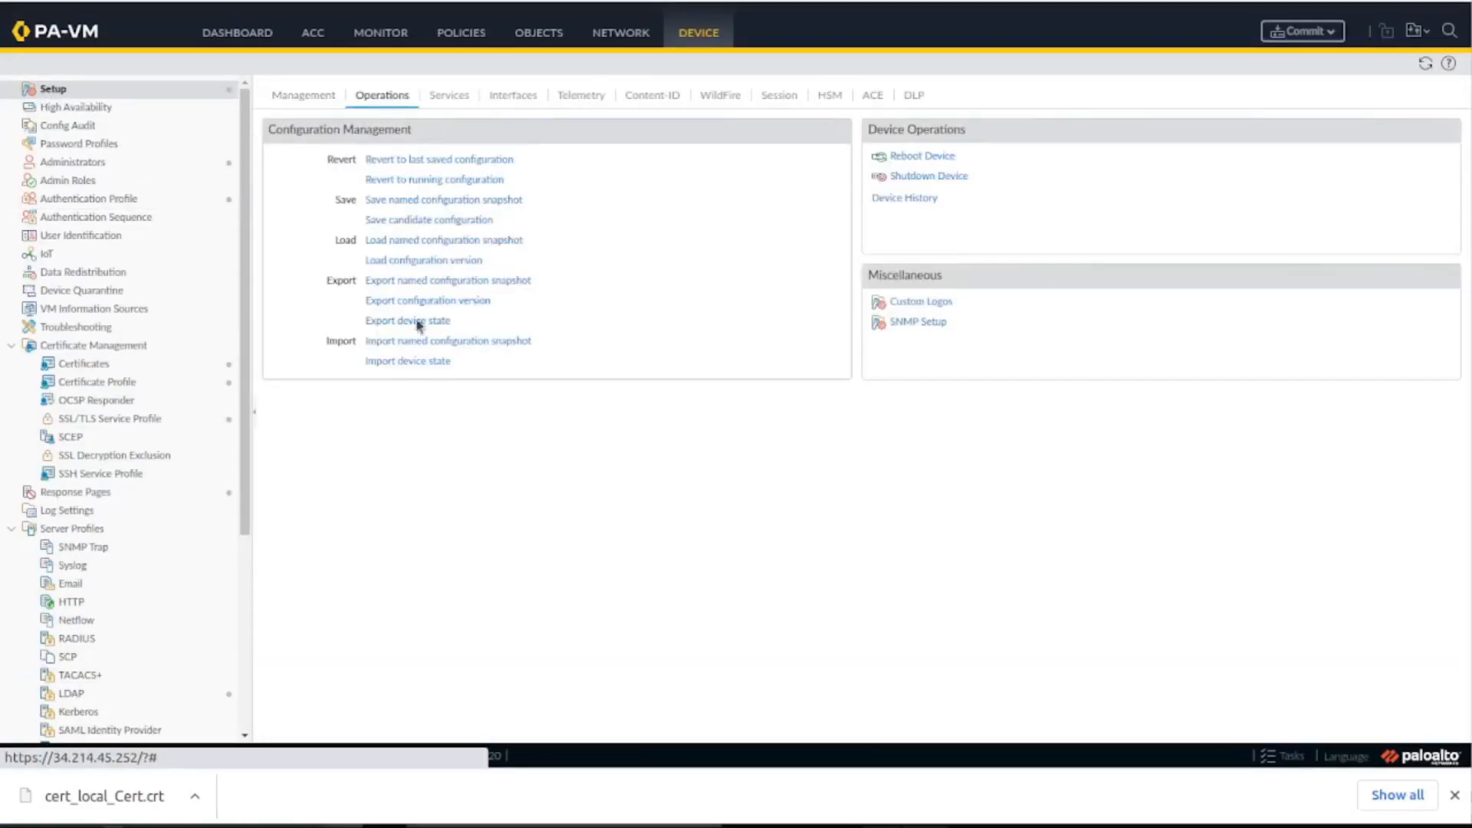
pyautogui.click(448, 97)
pyautogui.click(352, 367)
pyautogui.click(719, 371)
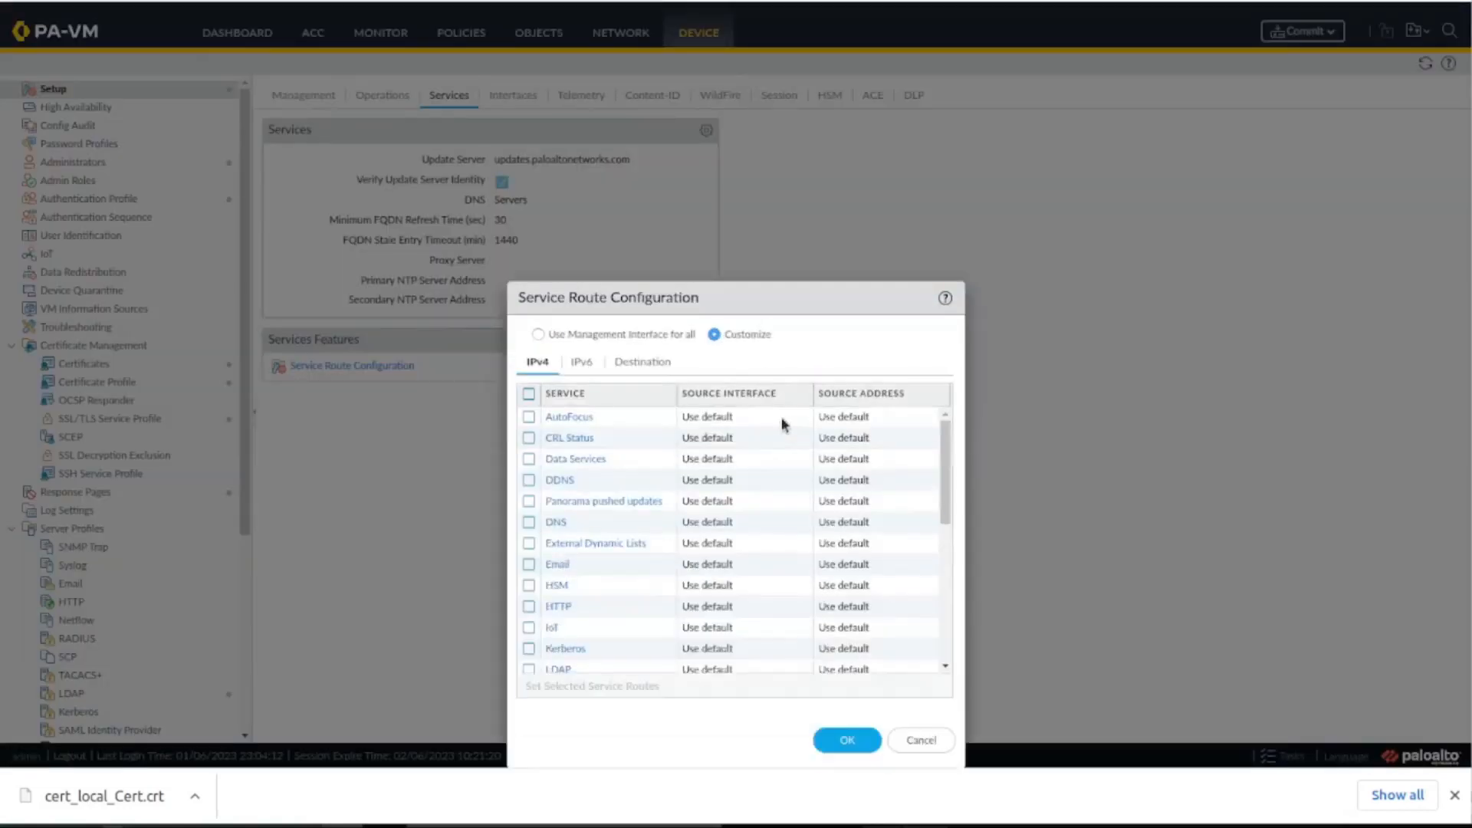
# Set the IPv4 LDAP service route to source interface tunnel.100 with source address 192.168.100.1/24, and save the service routes.
pyautogui.scroll(-2, 617, 613)
pyautogui.click(555, 577)
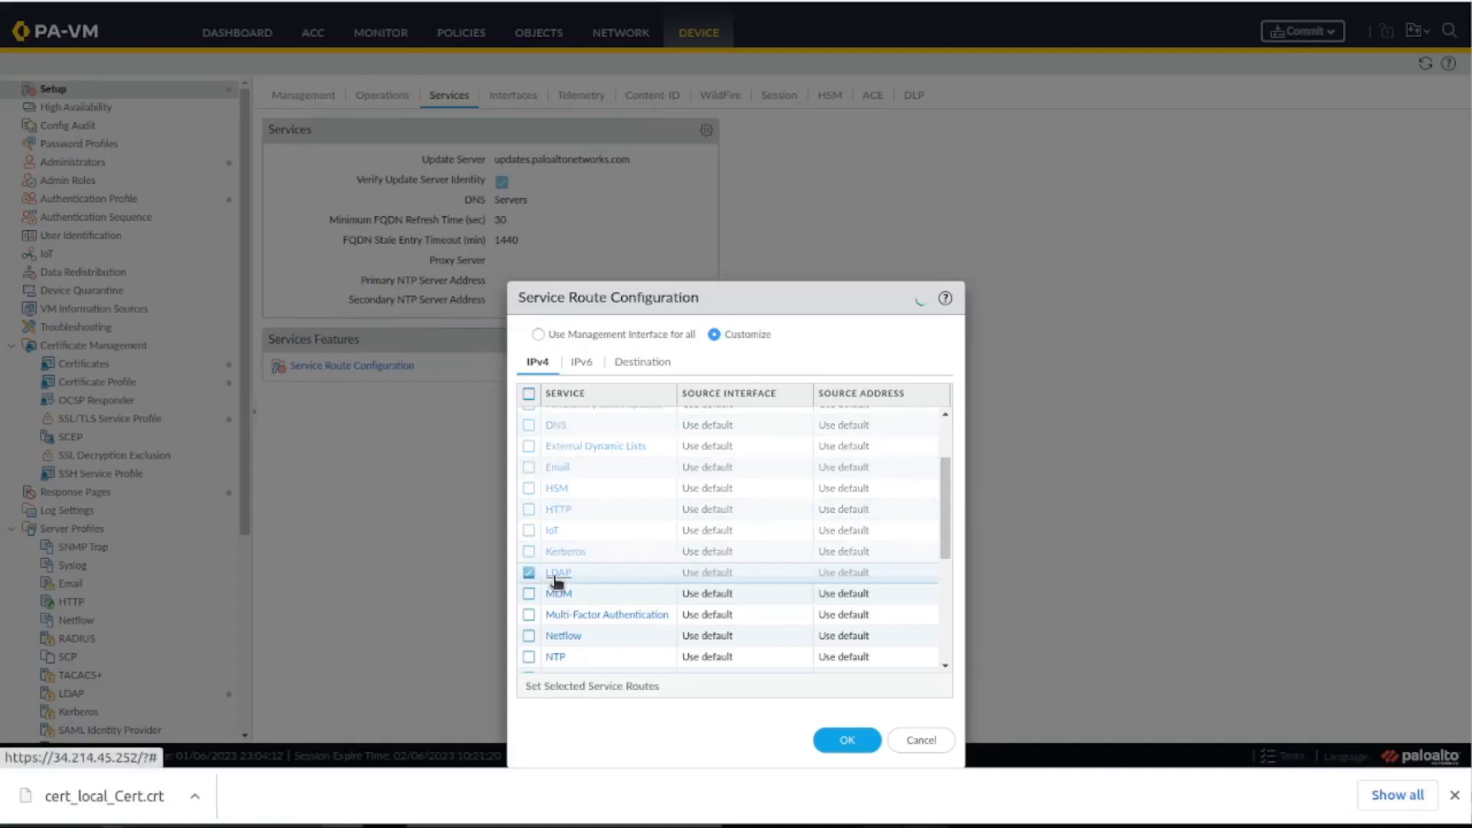
pyautogui.click(930, 377)
pyautogui.click(795, 437)
pyautogui.click(924, 395)
pyautogui.click(832, 445)
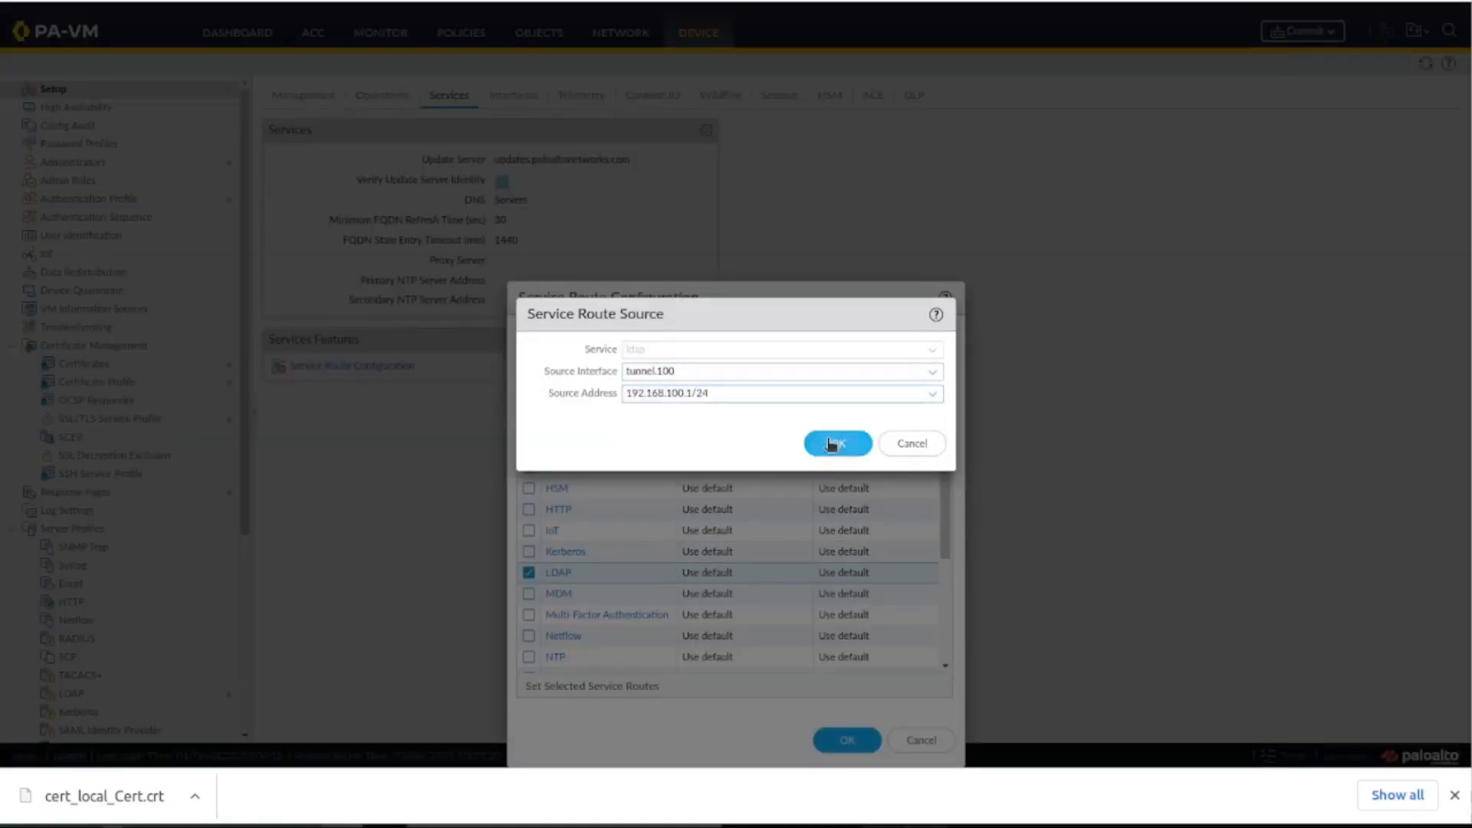
pyautogui.click(847, 740)
# Commit all pending changes and open the User Identification group mapping settings while the commit runs.
pyautogui.click(1277, 31)
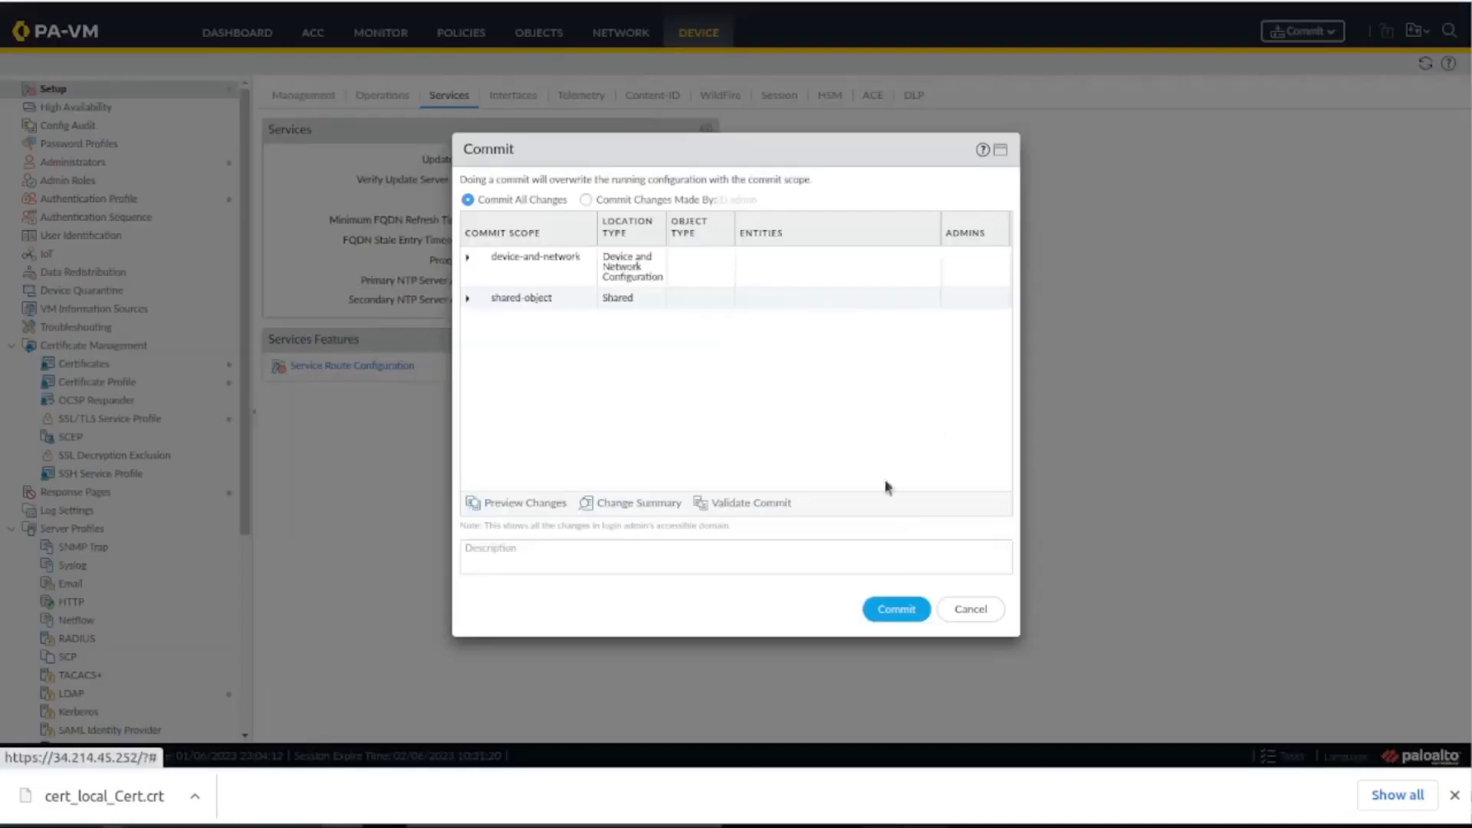
pyautogui.click(891, 609)
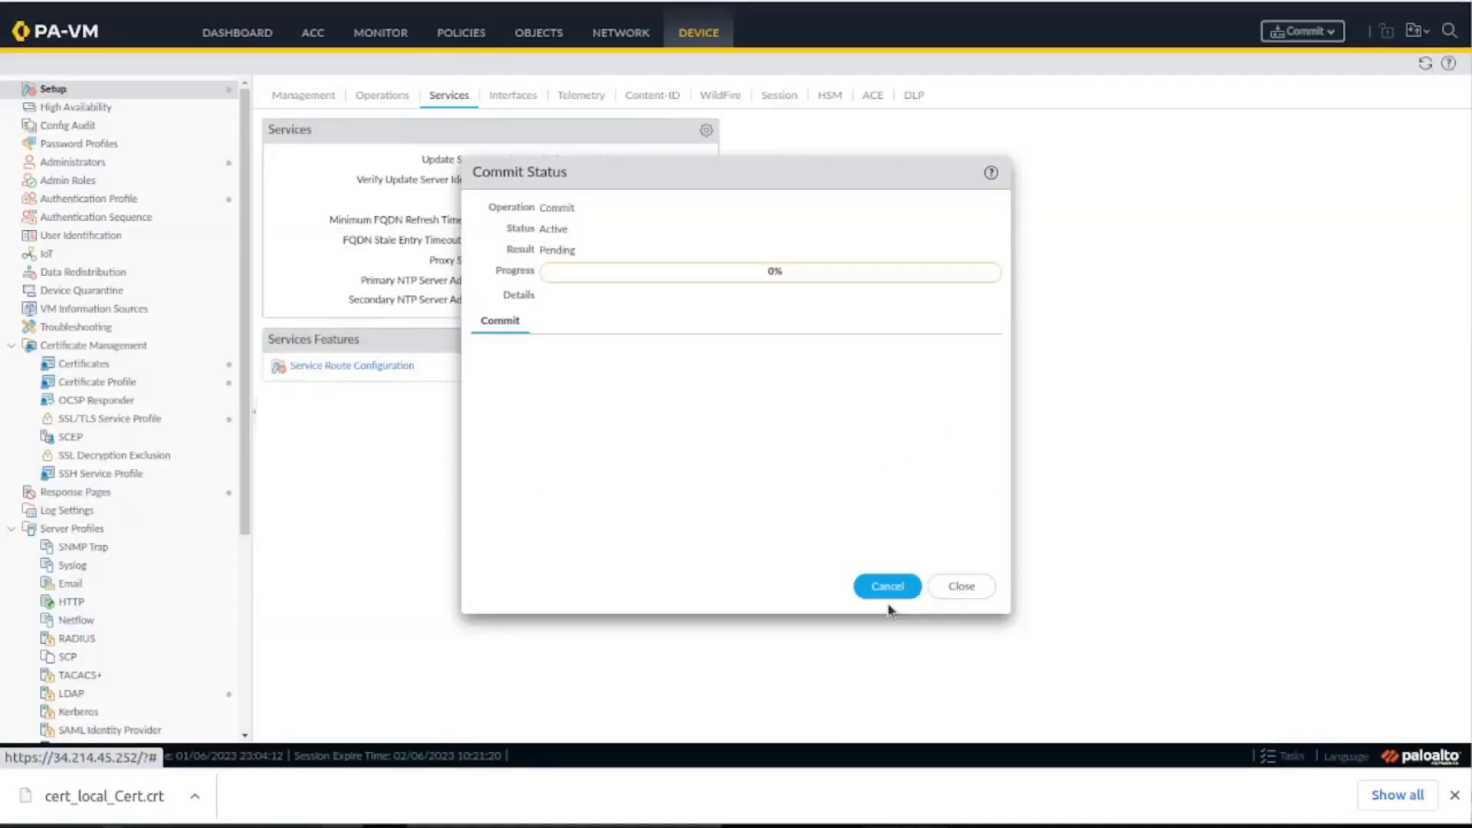
pyautogui.click(115, 235)
pyautogui.moveTo(815, 178); pyautogui.dragTo(1195, 227)
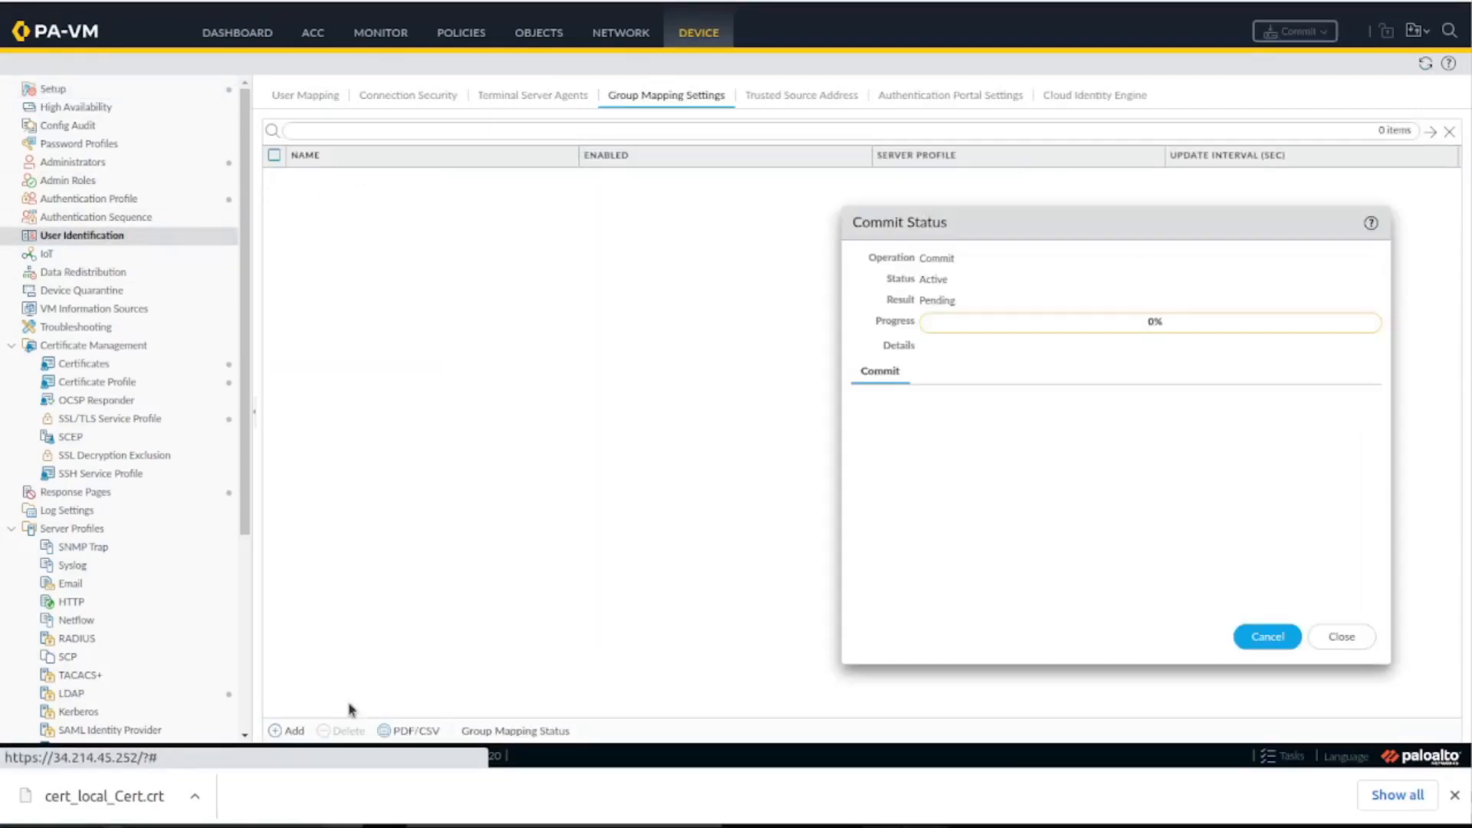
# Add a group mapping named user_ID_Group_Mapping that uses the ad_LDAP_Server server profile.
pyautogui.click(293, 731)
pyautogui.write('use')
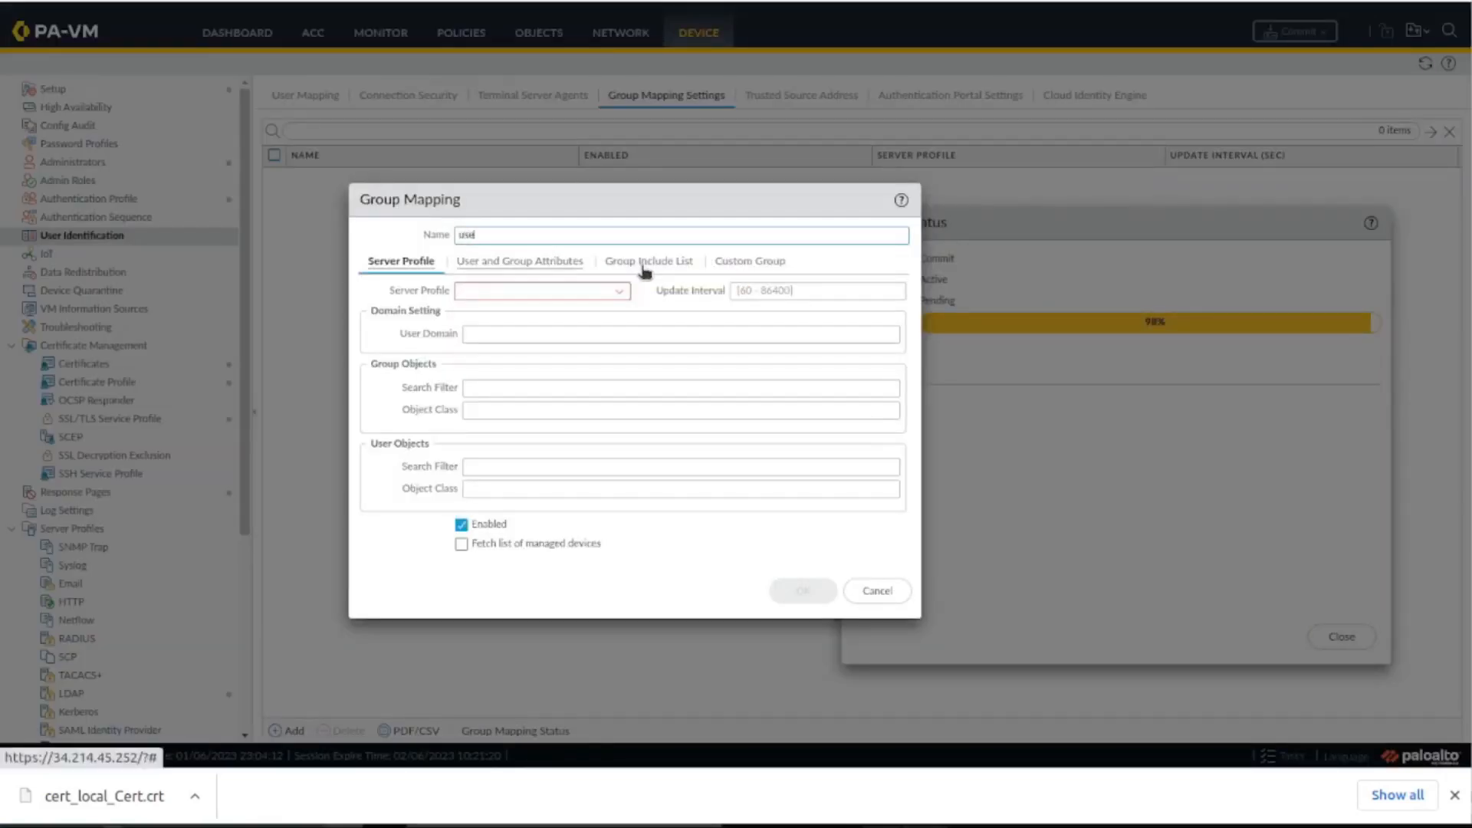
pyautogui.write('r_ID_Group_Mapping')
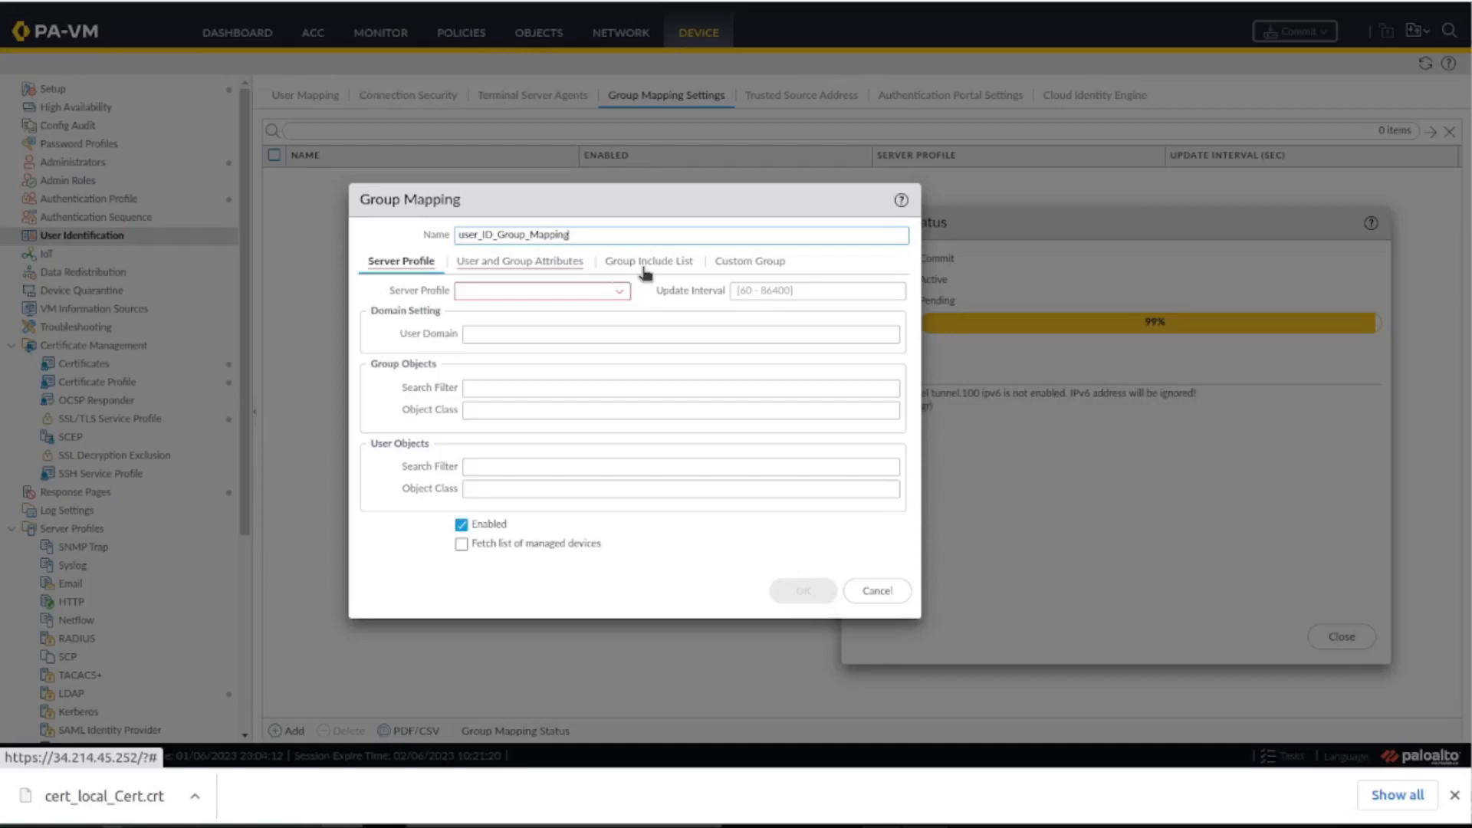
pyautogui.click(623, 293)
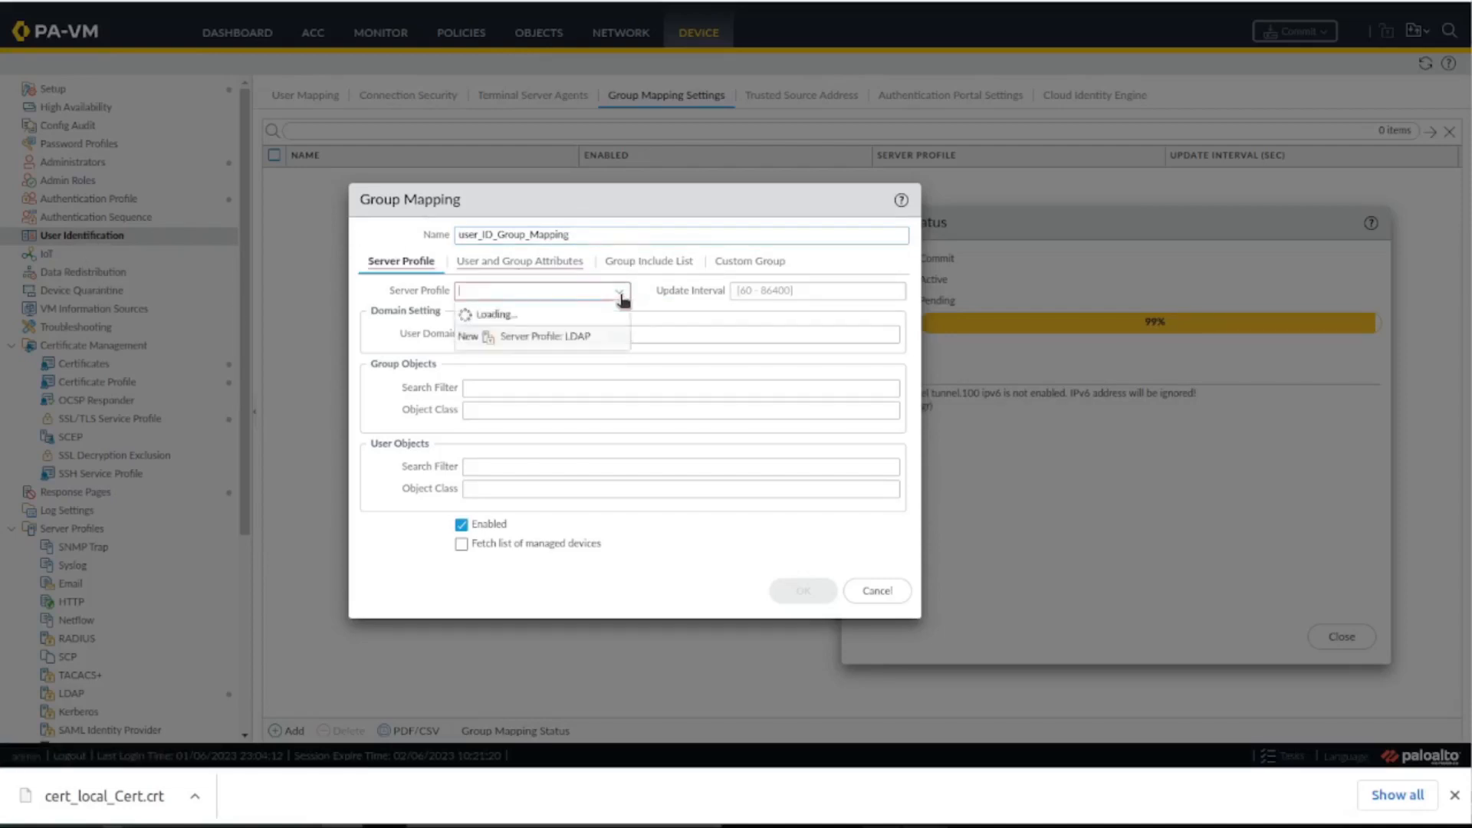
pyautogui.click(590, 314)
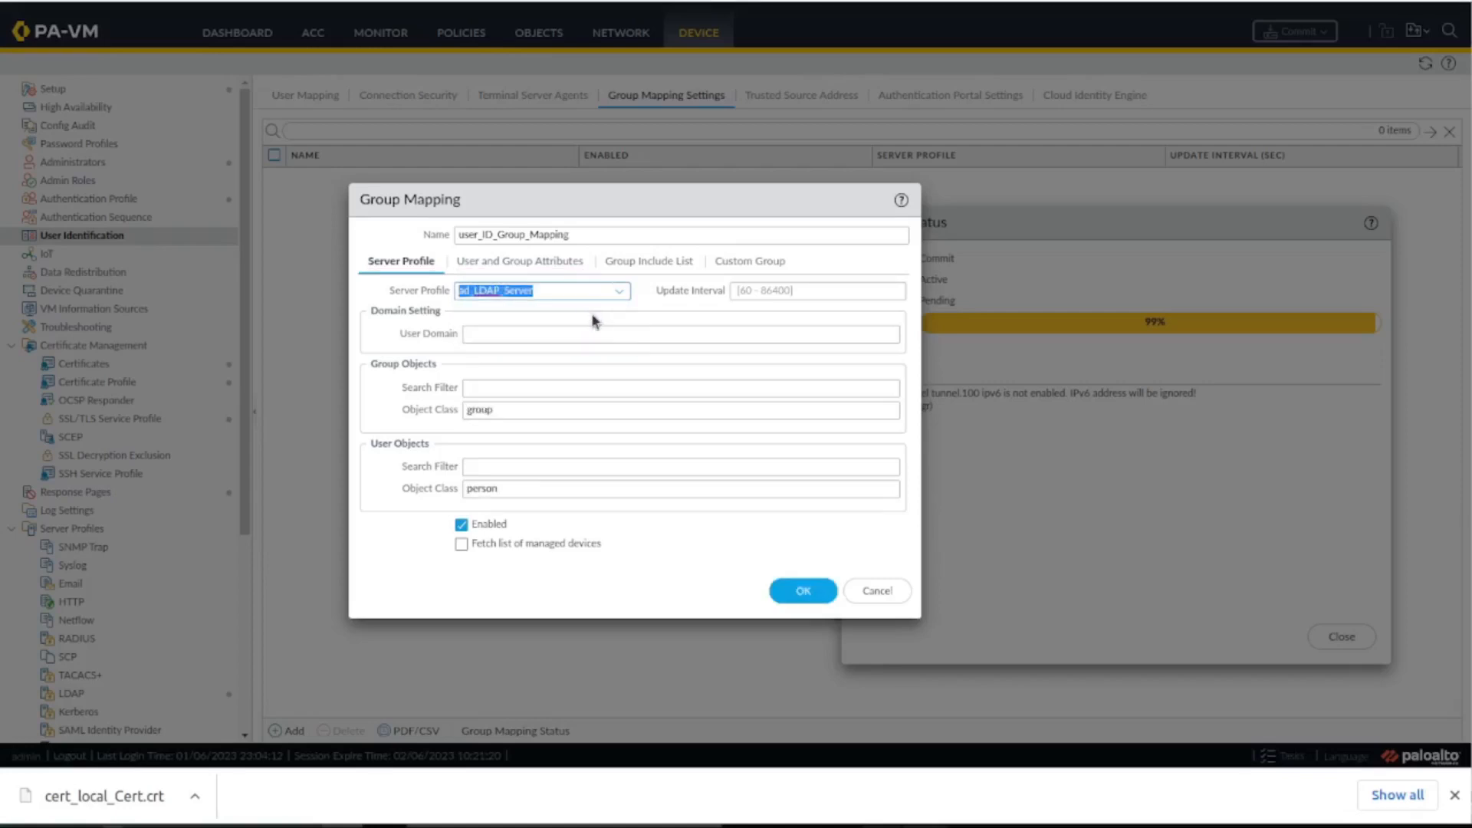
# Review the mapping's attributes and the groups available under OU=users,OU=netprepare,DC=netprepare,DC=com, and save the group mapping without including any group.
pyautogui.click(540, 266)
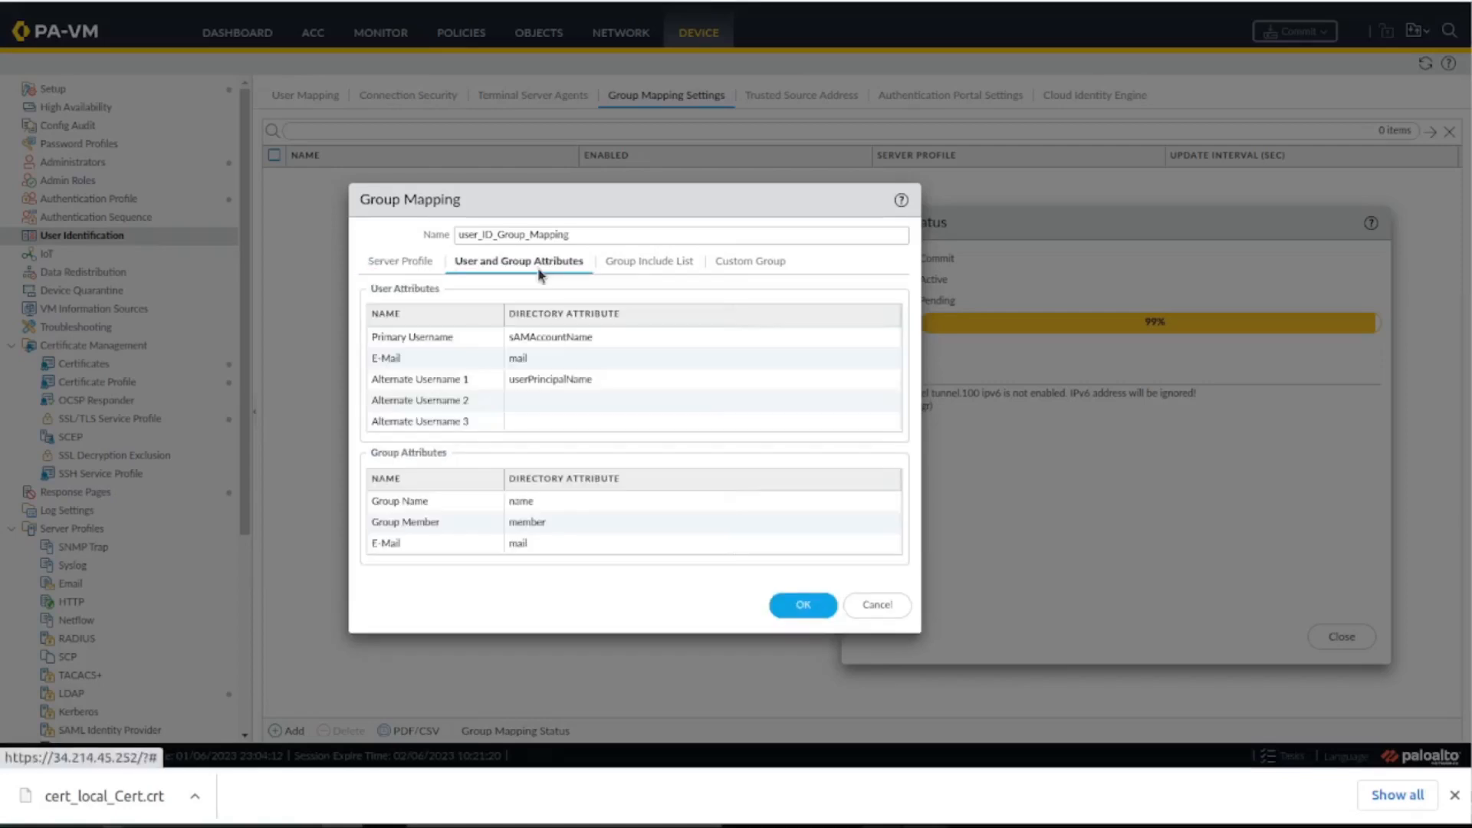
pyautogui.click(602, 269)
pyautogui.click(369, 346)
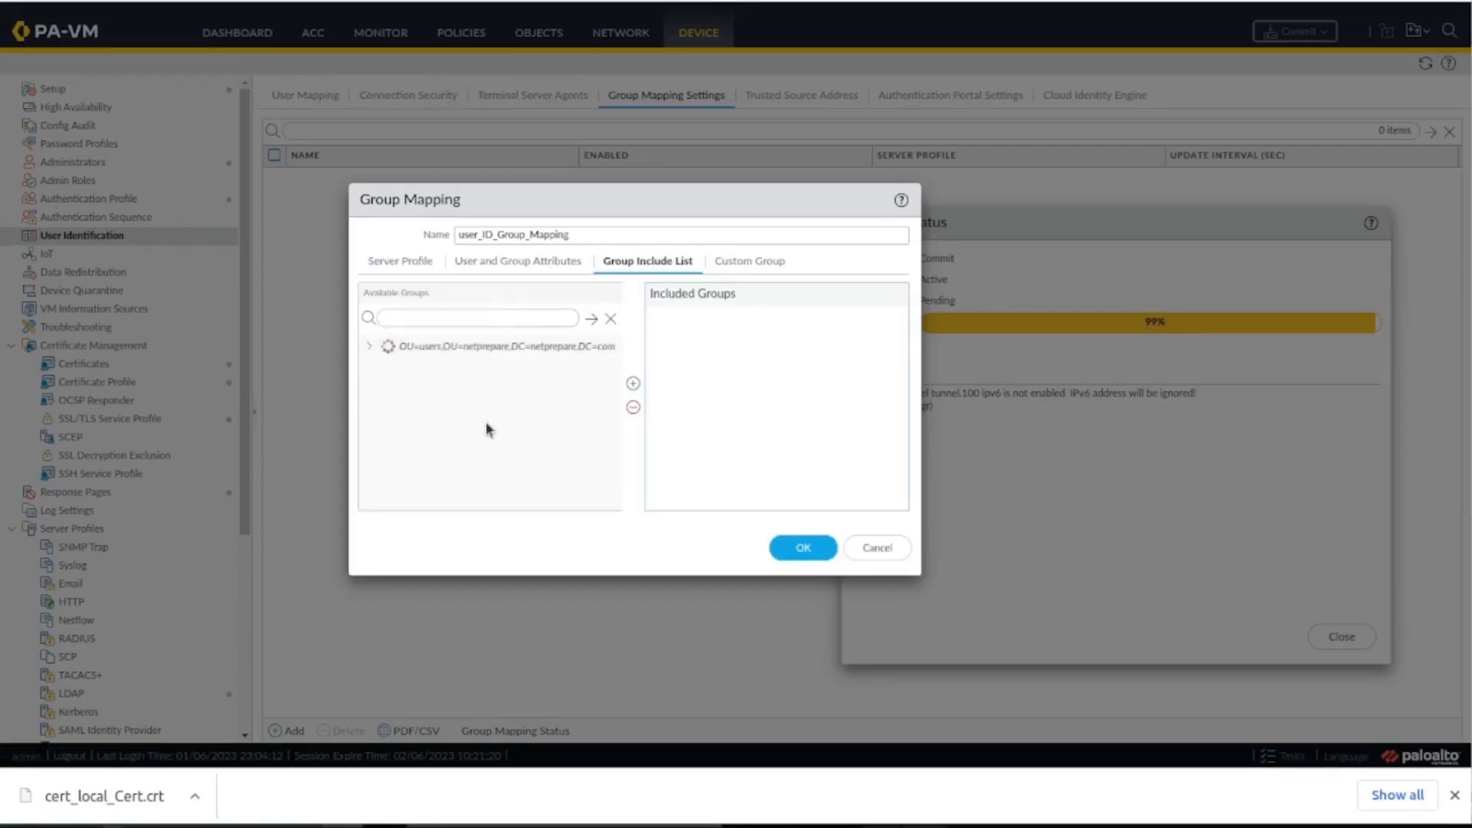
pyautogui.click(460, 365)
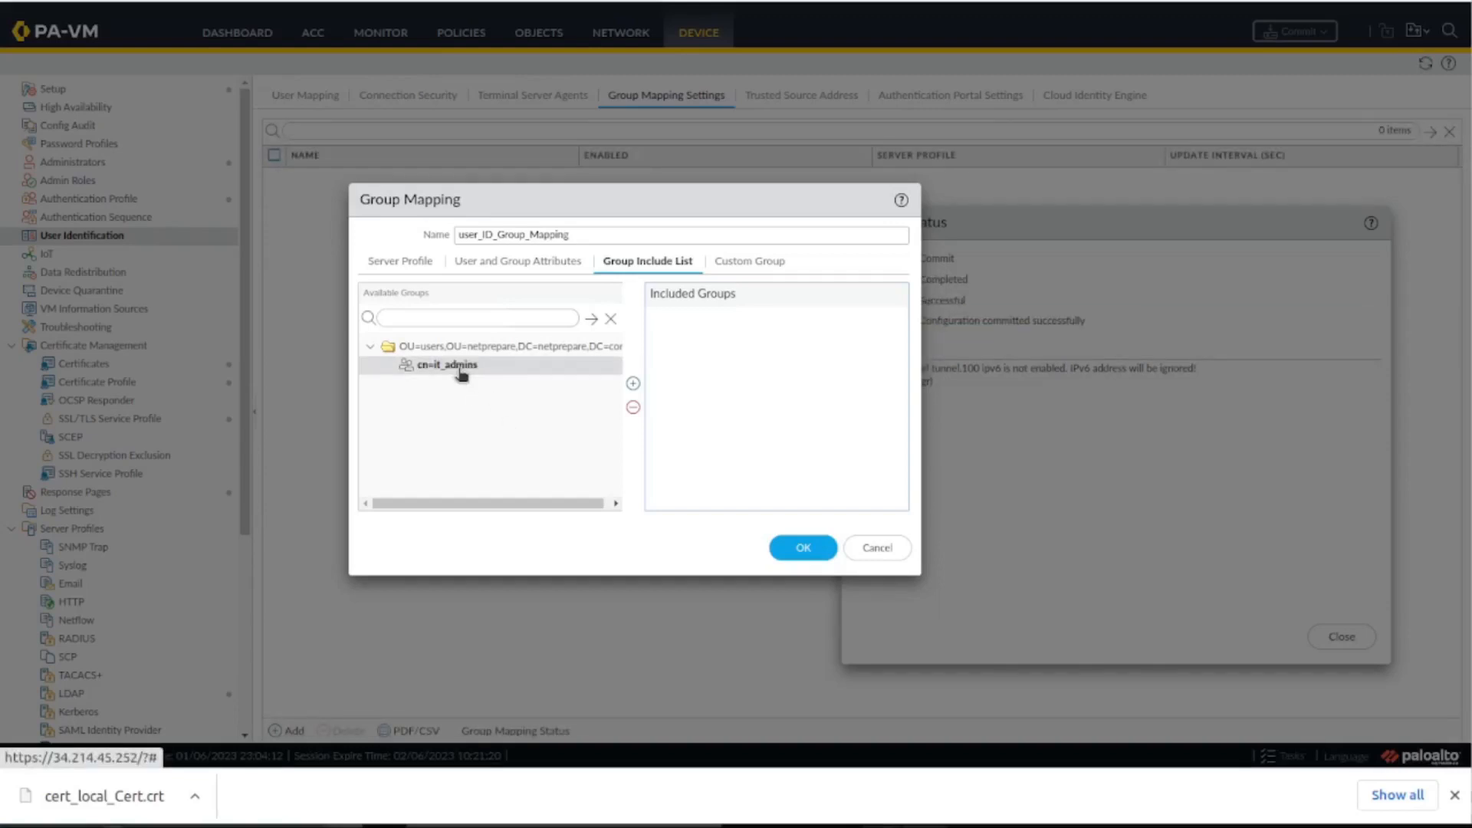
pyautogui.click(370, 346)
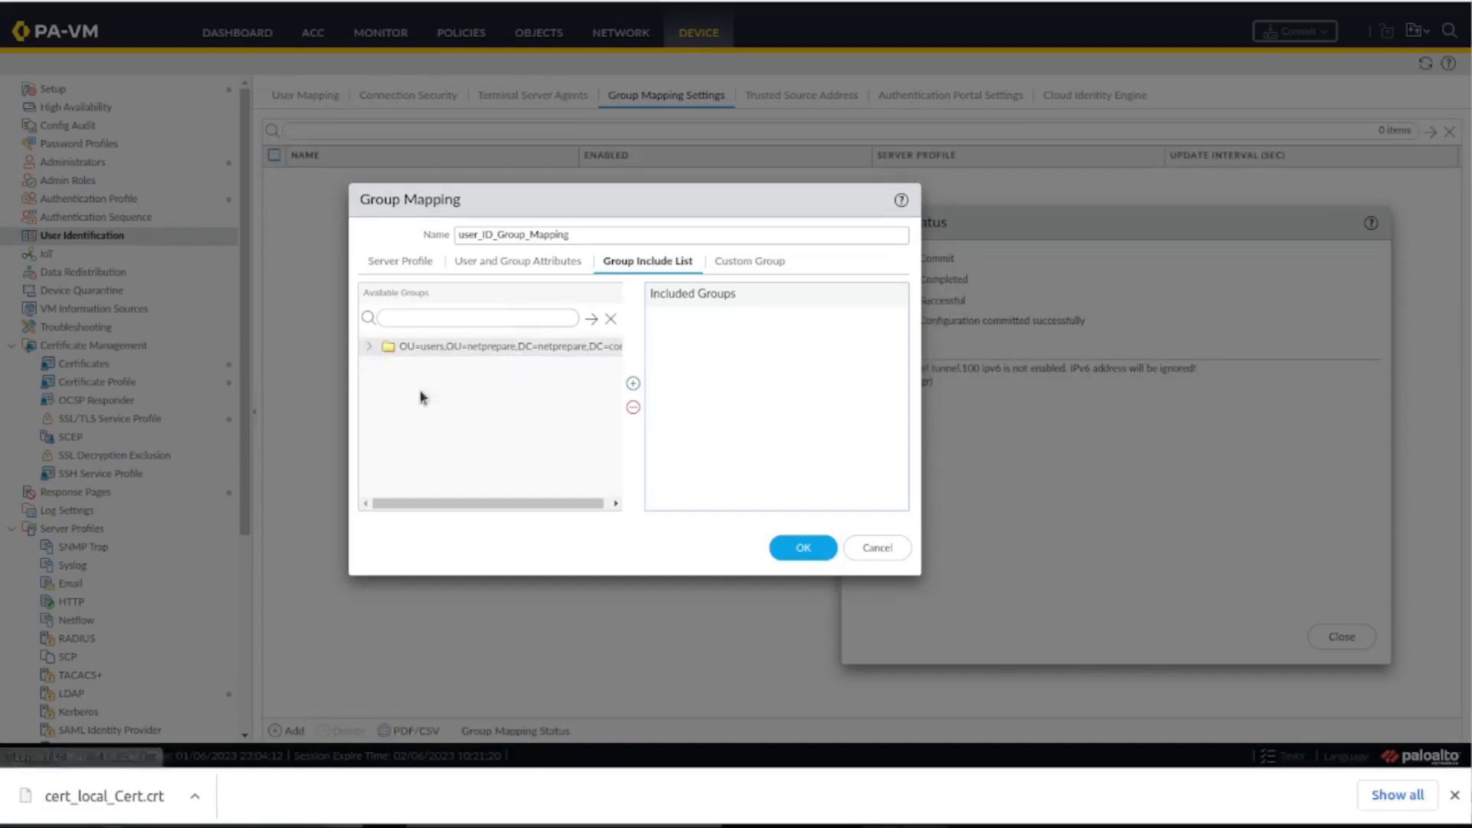
pyautogui.click(804, 549)
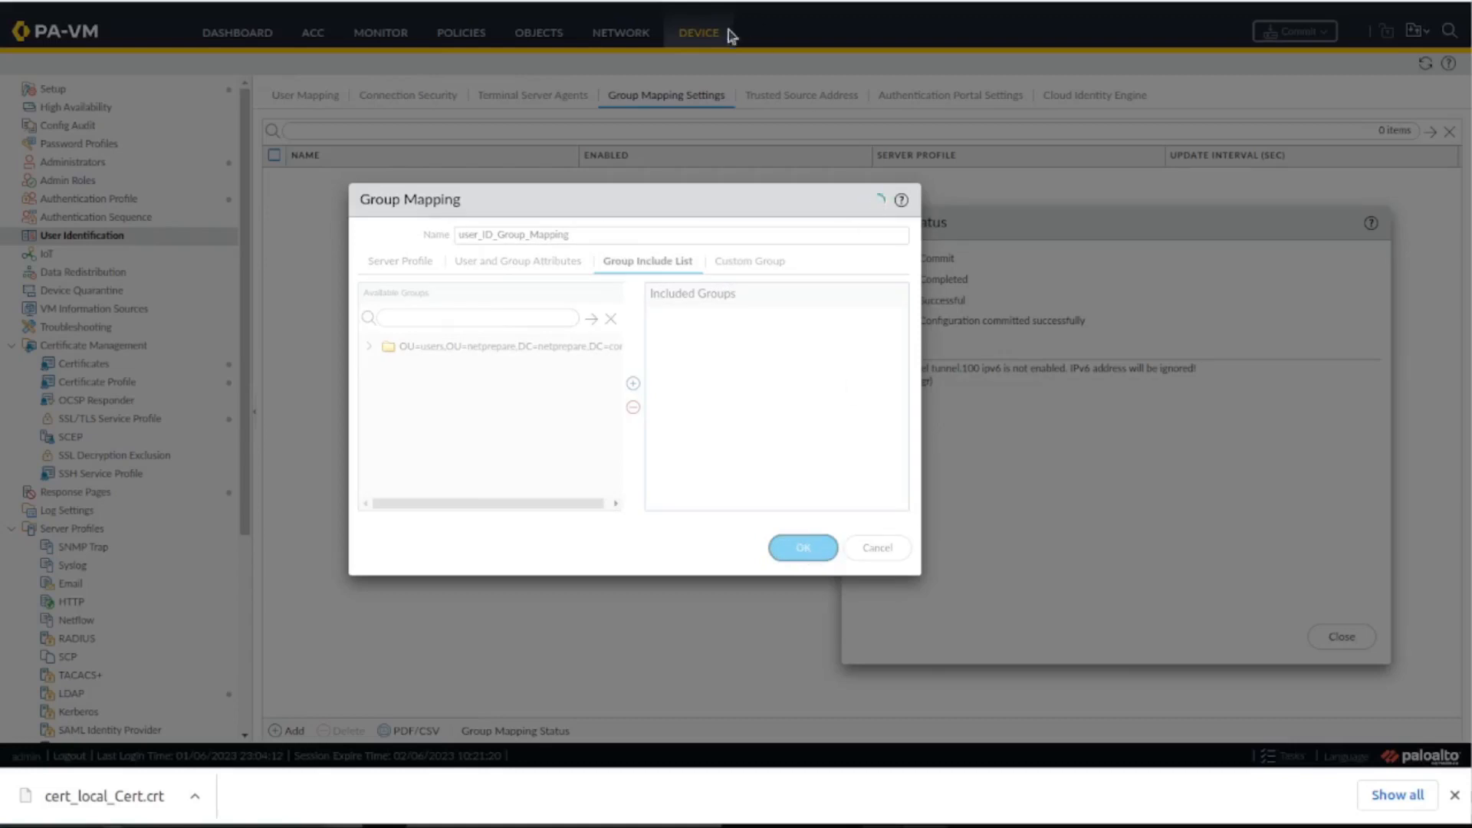
# Switch to Active Directory Users and Computers and check the members of the it_admins group in netprepare's users organizational unit.
pyautogui.click(434, 827)
pyautogui.click(675, 98)
pyautogui.doubleClick(676, 98)
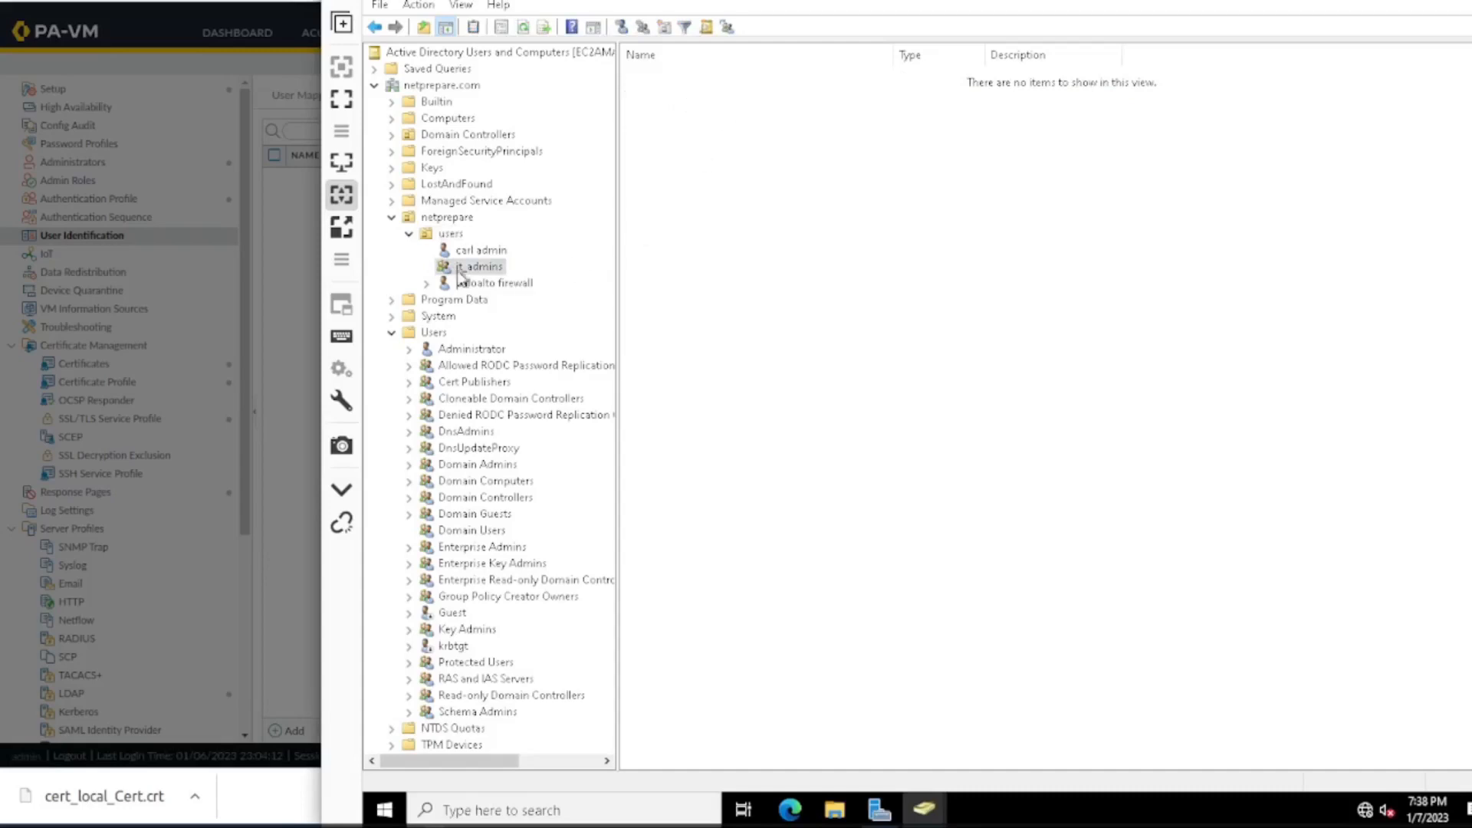
pyautogui.click(451, 233)
pyautogui.rightClick(680, 94)
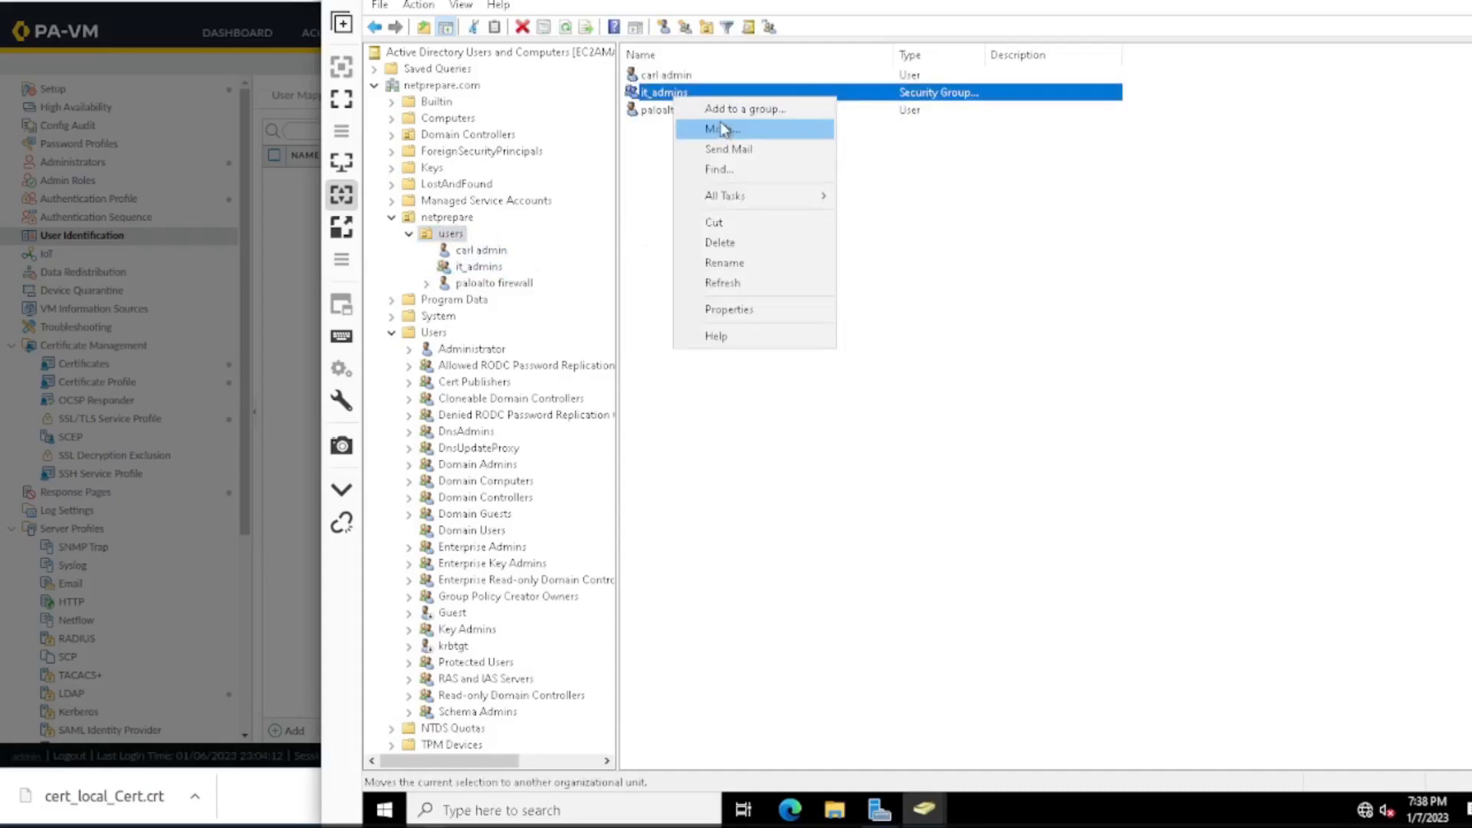
pyautogui.click(793, 309)
pyautogui.click(921, 242)
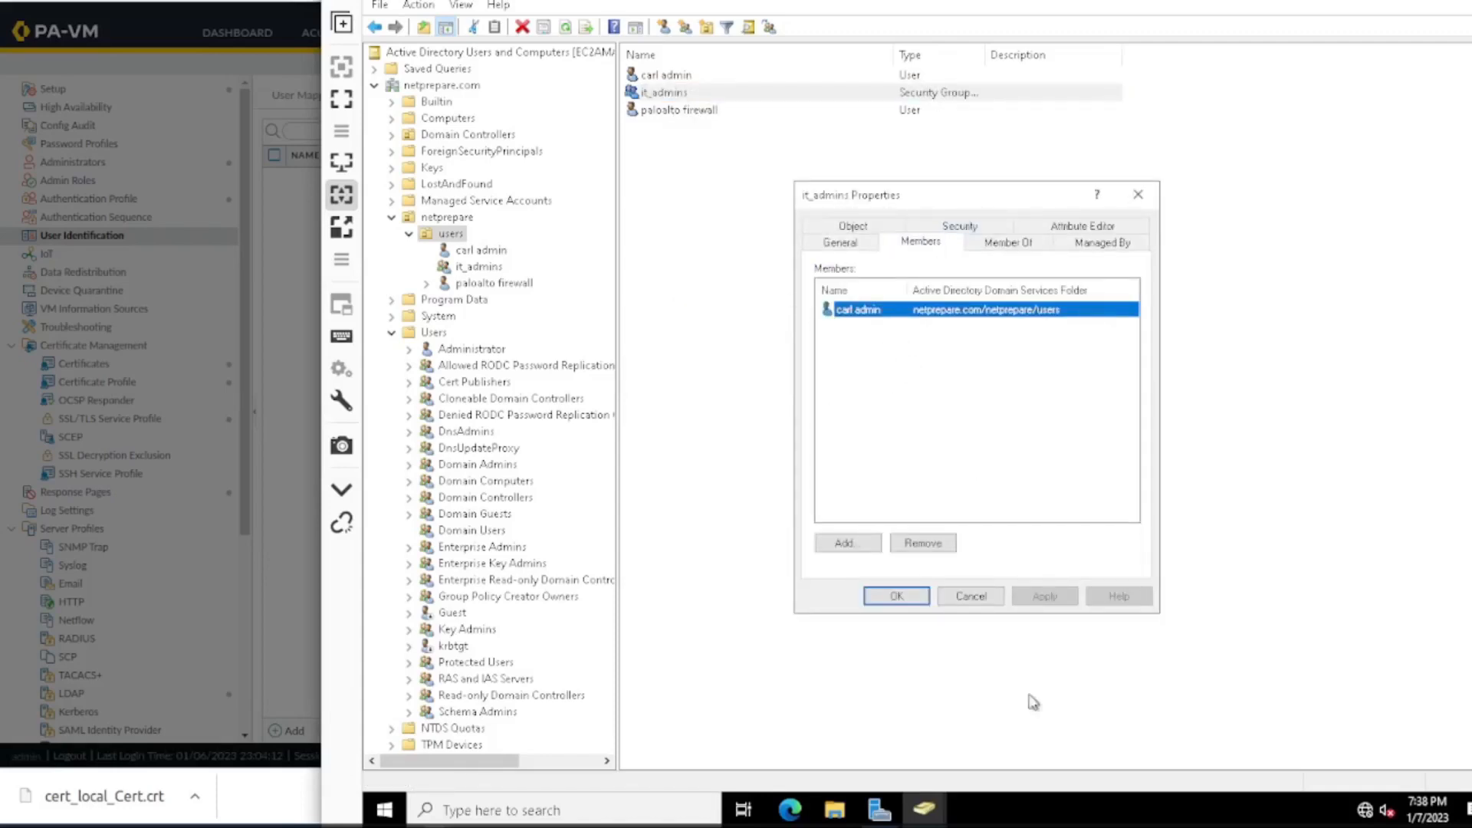
pyautogui.click(970, 597)
# Create a global security group named netprepareAll in the users organizational unit under netprepare.
pyautogui.rightClick(453, 235)
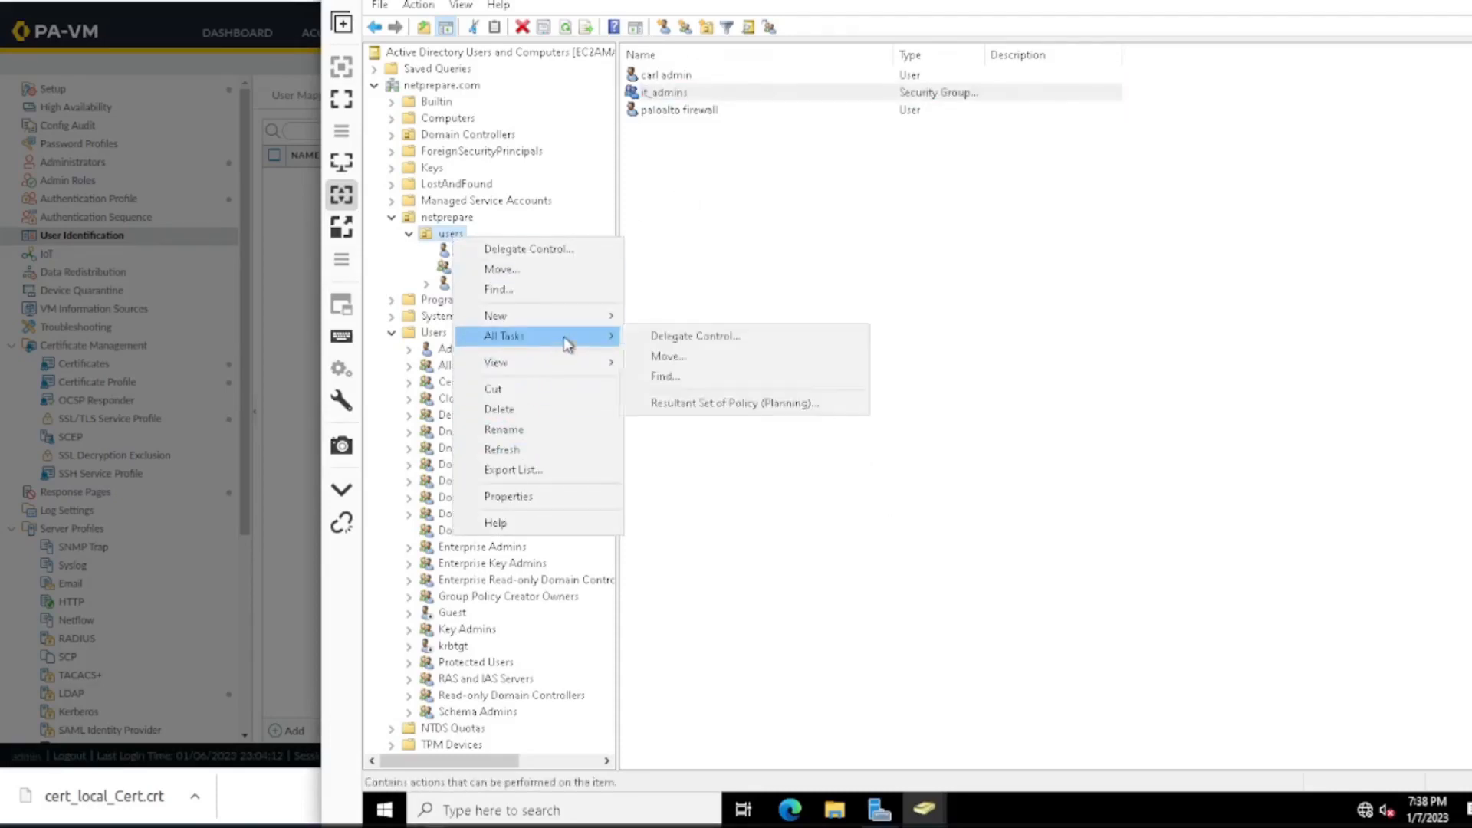
pyautogui.moveTo(601, 316)
pyautogui.click(711, 357)
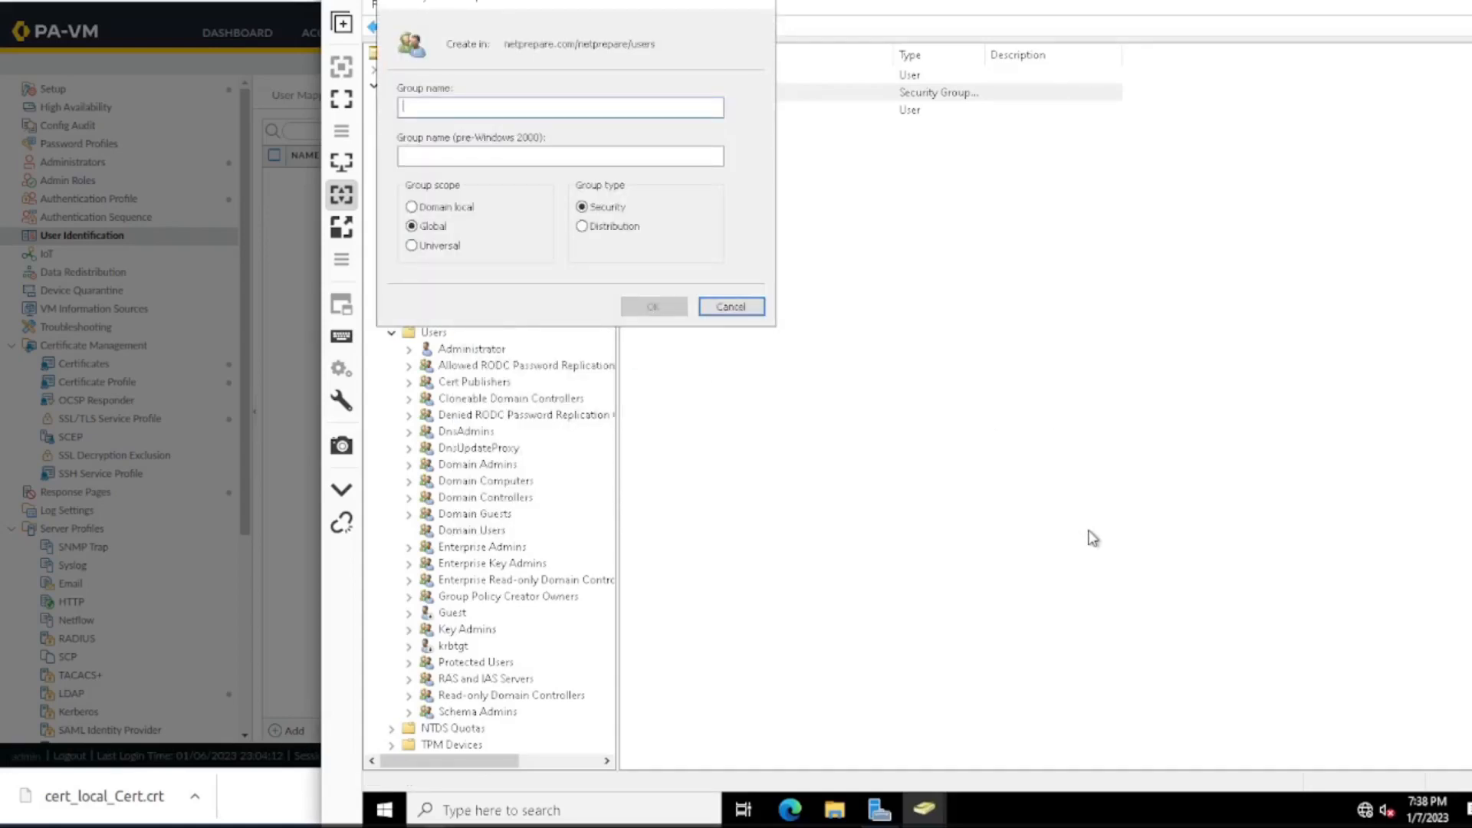
pyautogui.write('netprepareAll')
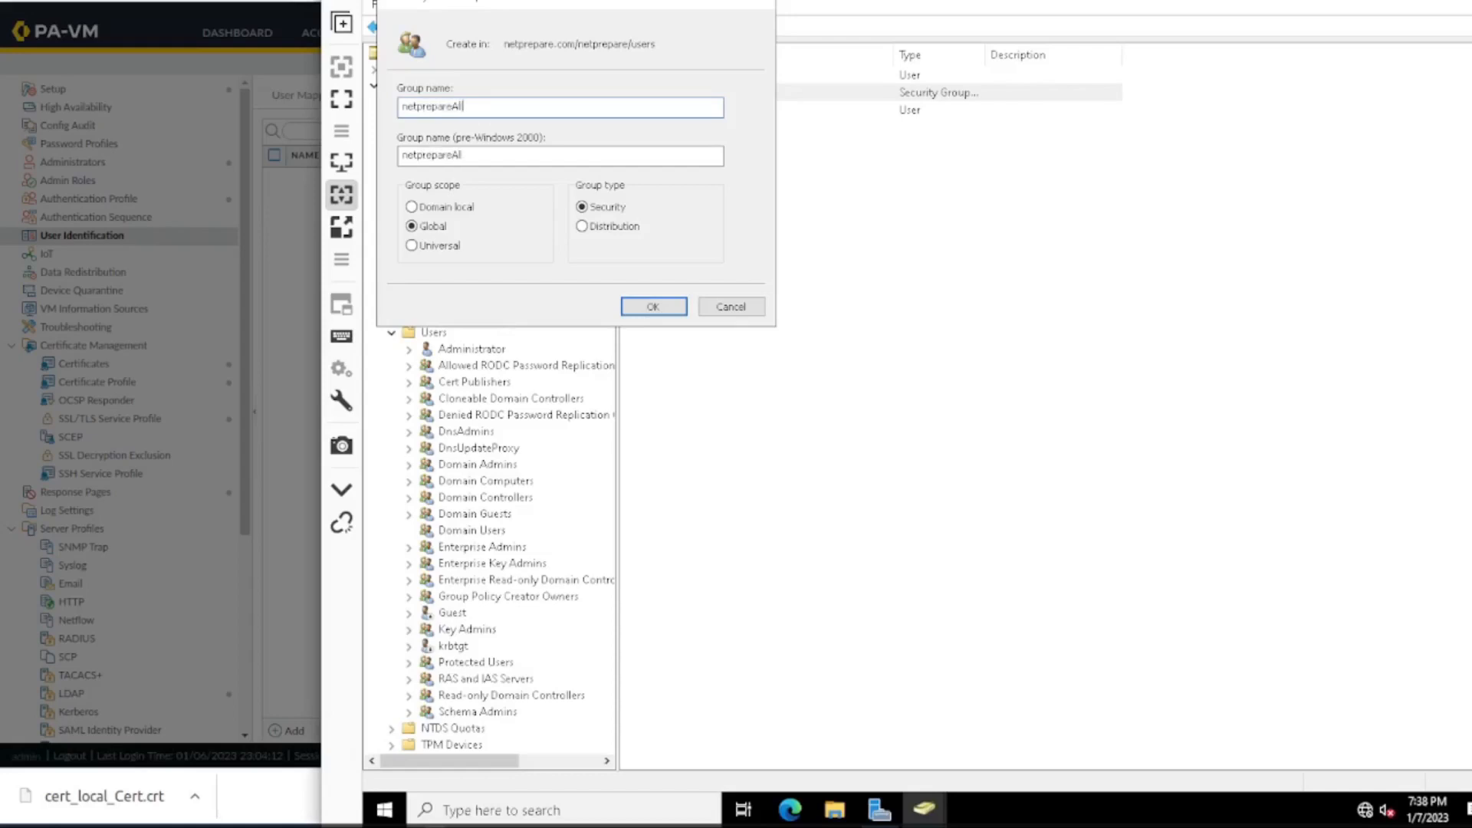
pyautogui.press('Return')
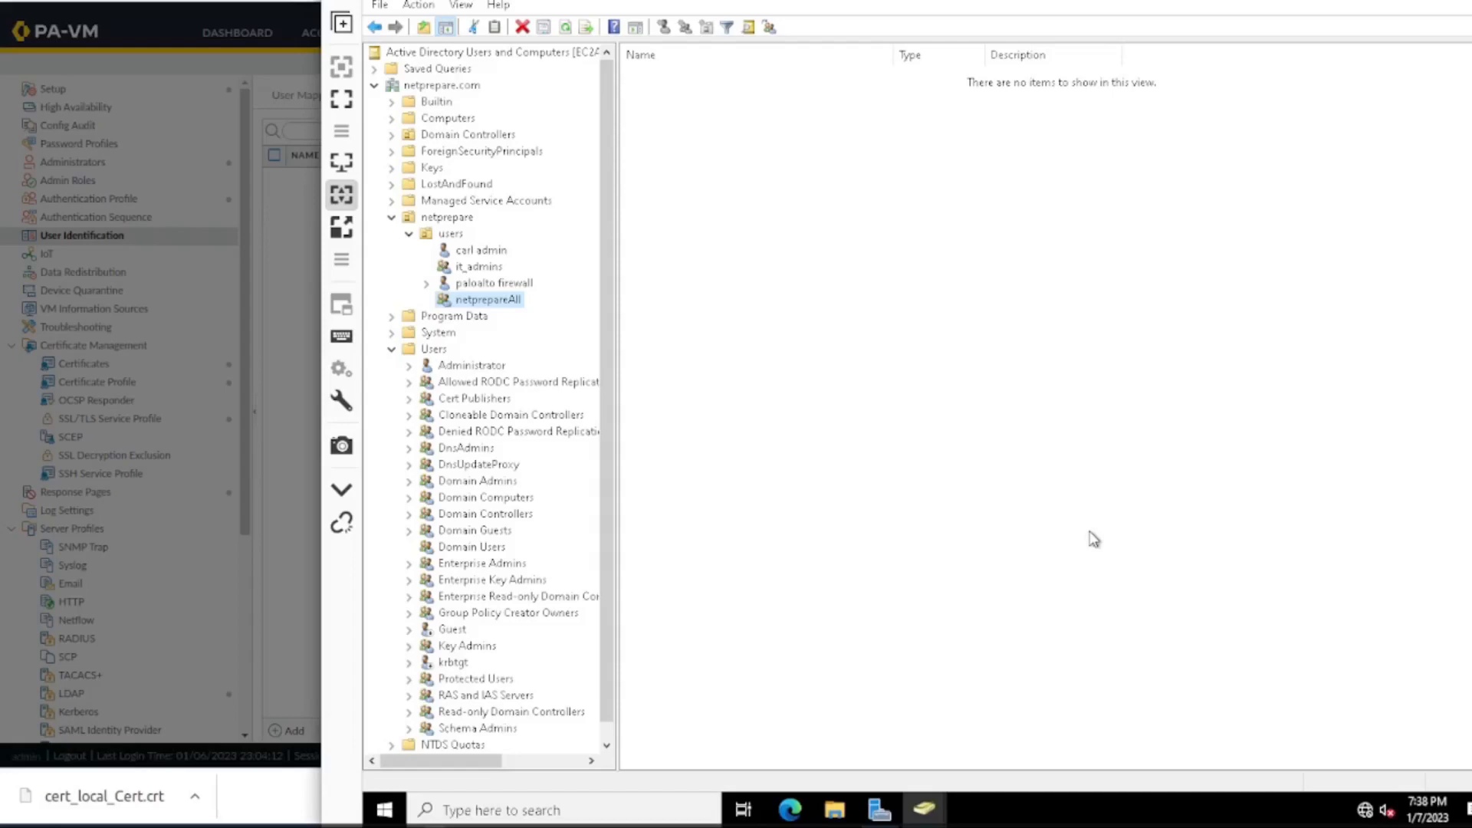
pyautogui.rightClick(490, 302)
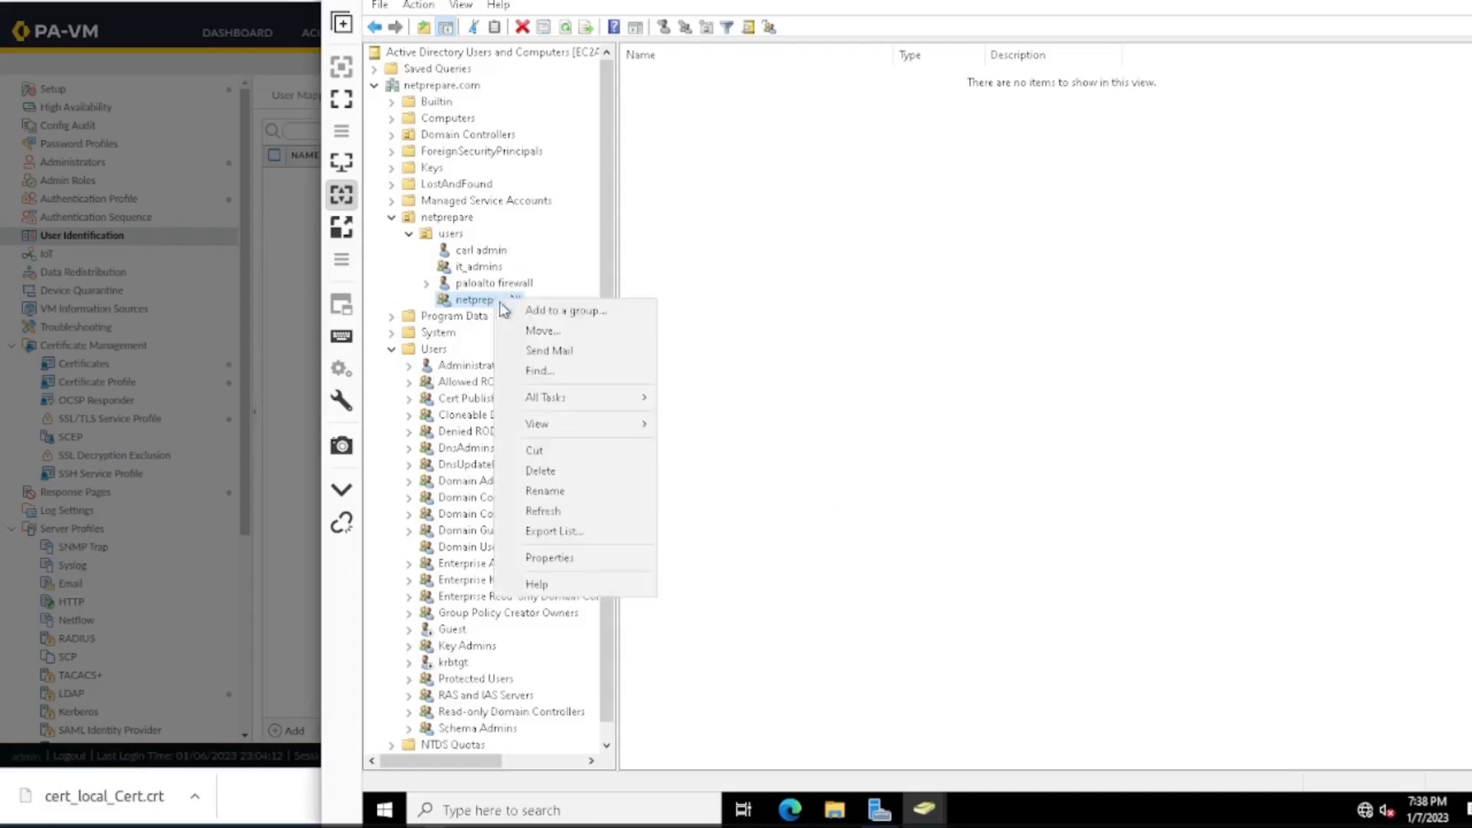
pyautogui.click(510, 312)
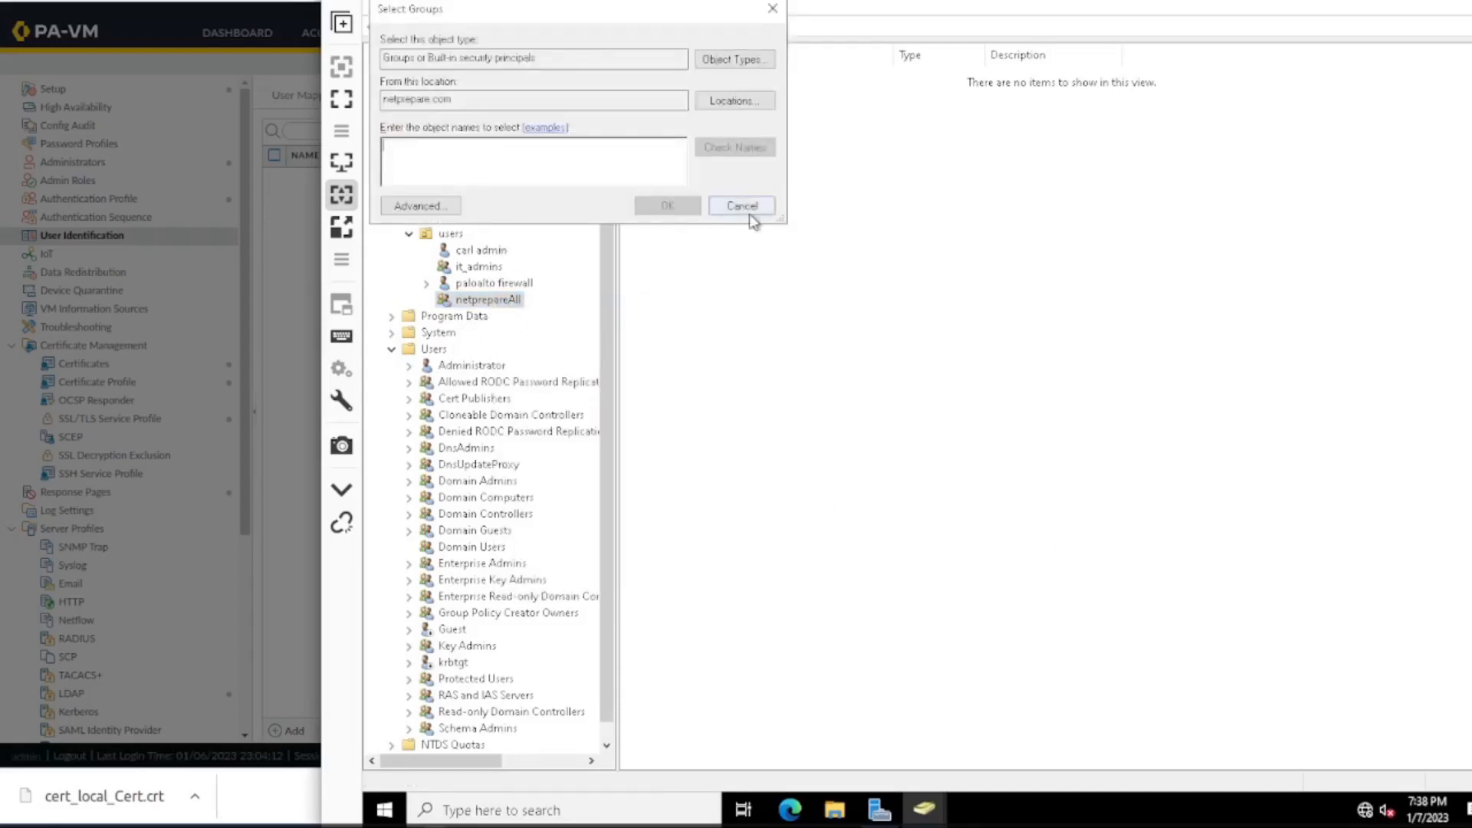
pyautogui.click(744, 207)
# Add the admin user and the paloalto firewall account as members of the netprepareAll group and save its properties.
pyautogui.rightClick(506, 301)
pyautogui.click(571, 558)
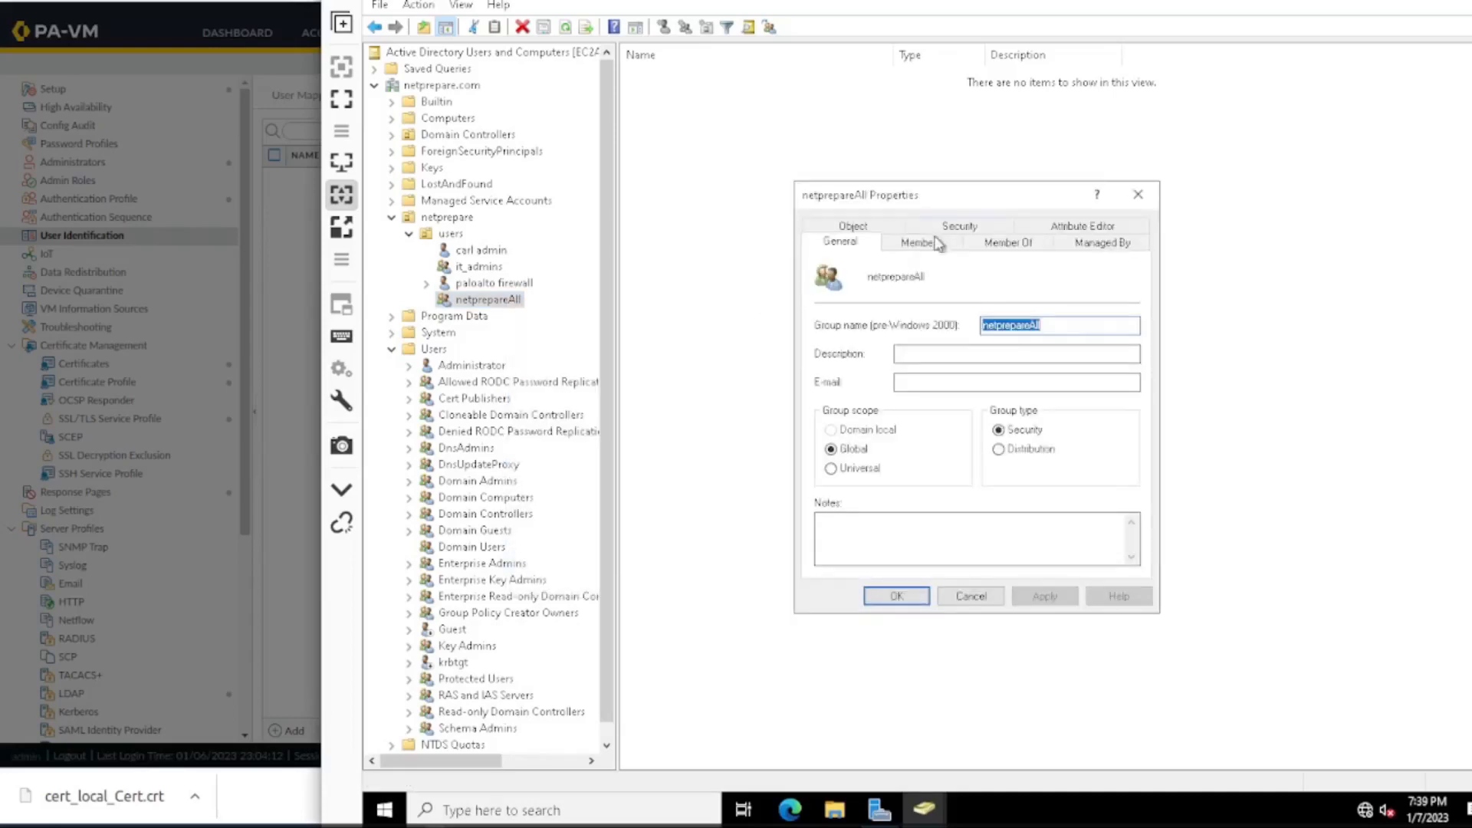
pyautogui.click(921, 243)
pyautogui.click(844, 543)
pyautogui.write('ca')
pyautogui.click(1167, 361)
pyautogui.click(1100, 421)
pyautogui.click(847, 543)
pyautogui.write('pal')
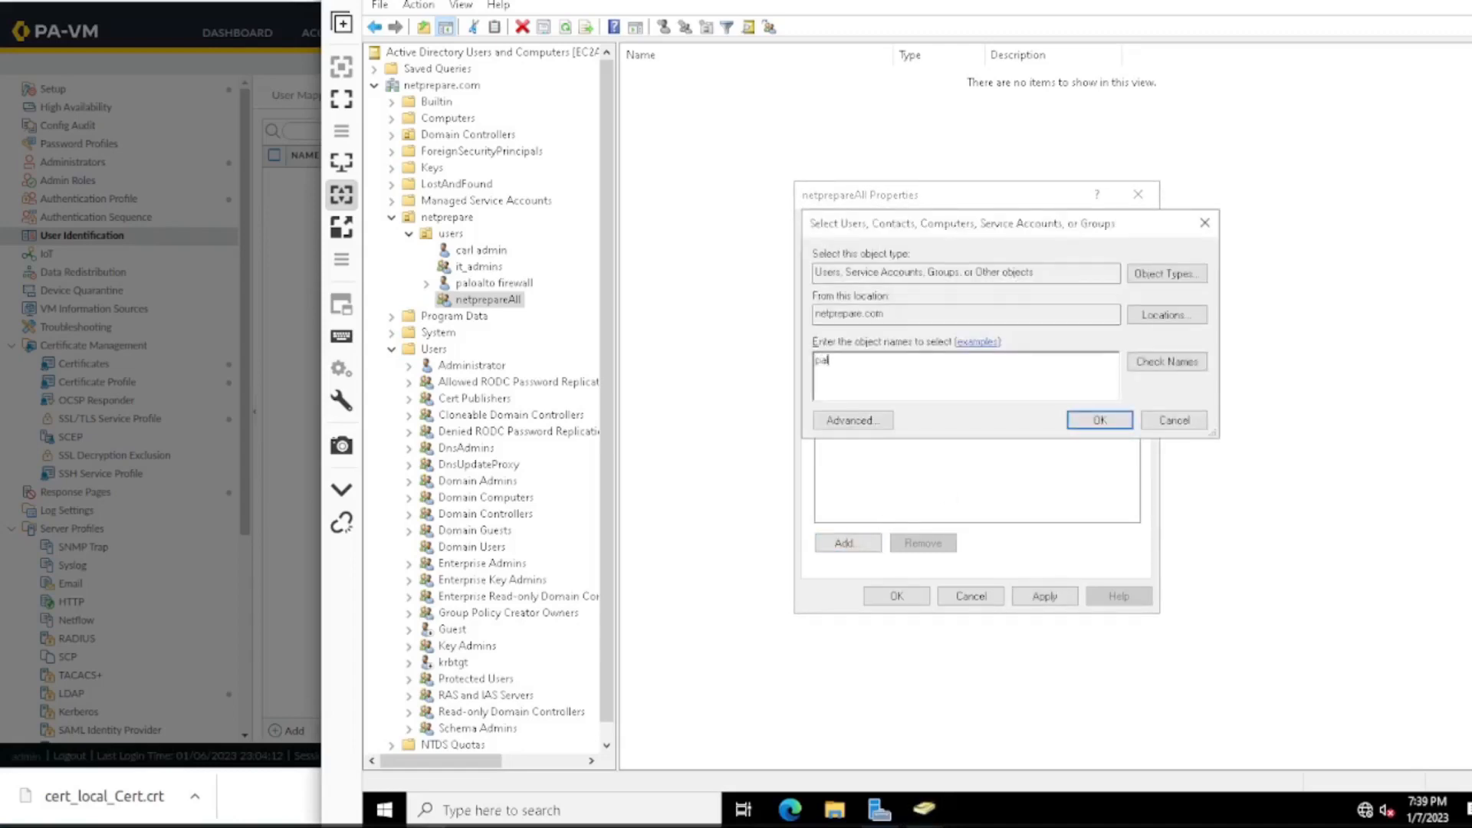
pyautogui.click(1167, 361)
pyautogui.click(1100, 421)
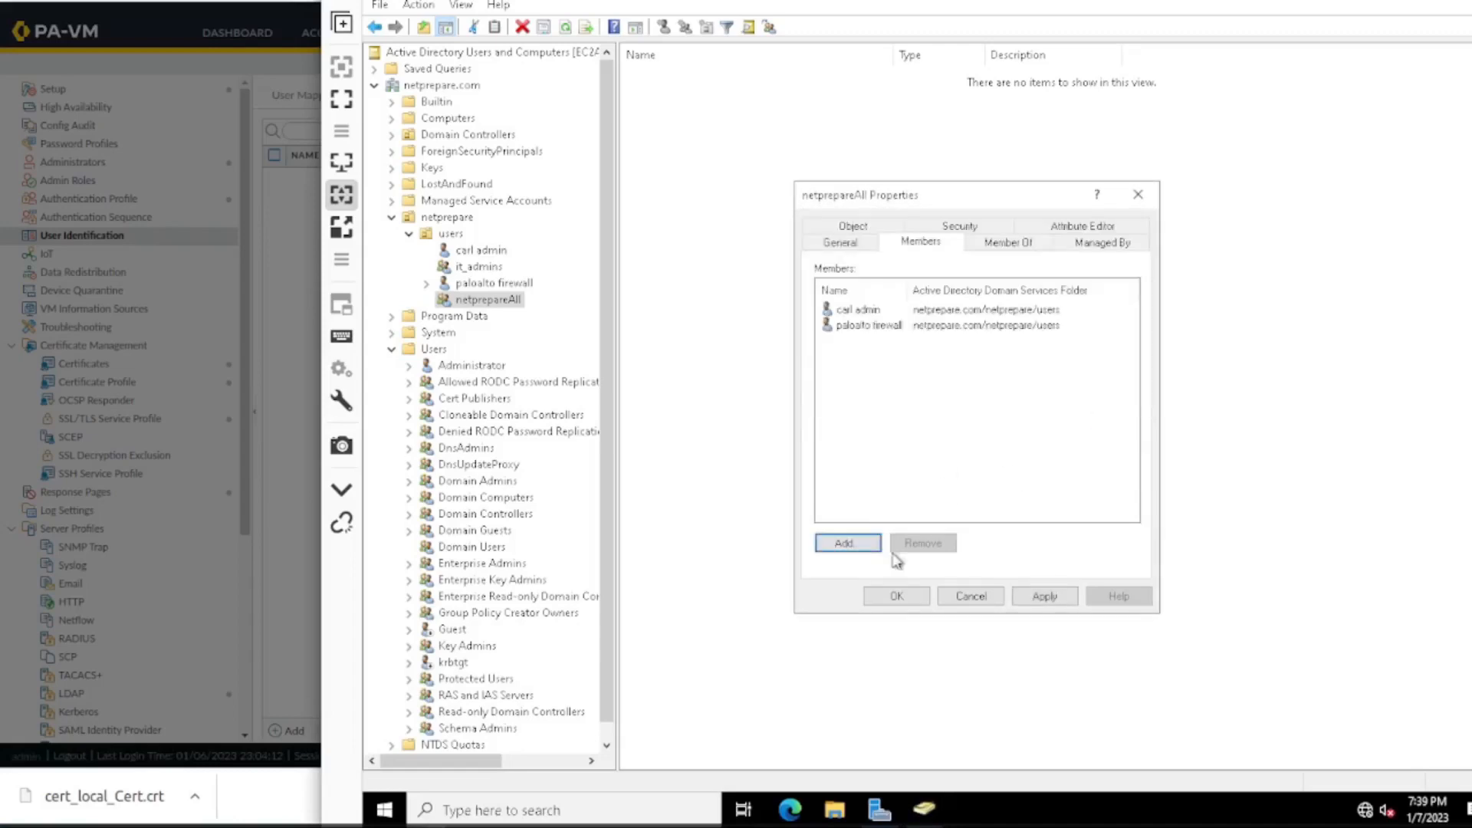
pyautogui.click(896, 596)
pyautogui.click(489, 284)
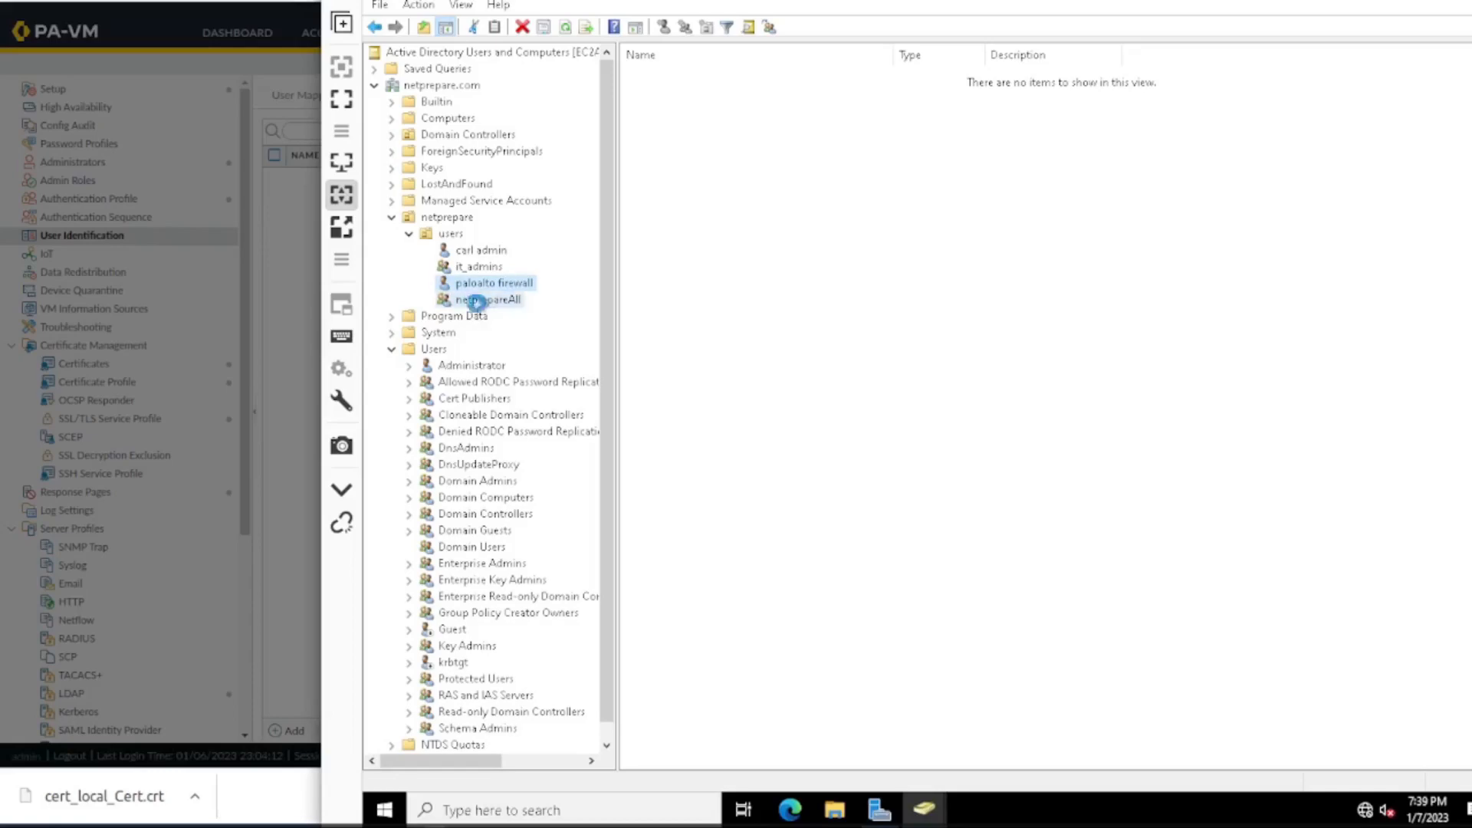
pyautogui.click(481, 250)
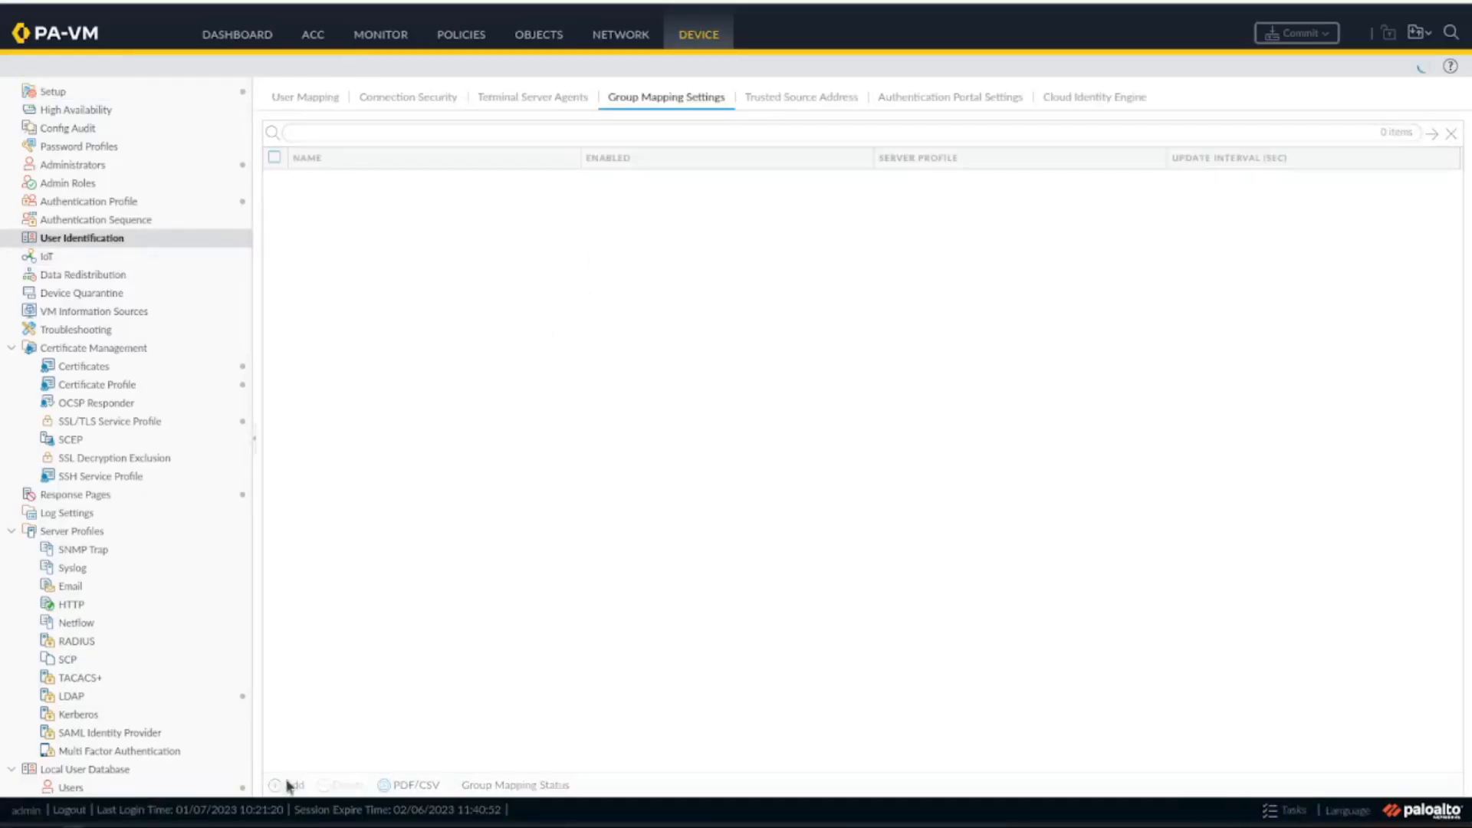
# In the firewall's group mapping settings, add a mapping named userID_Group_mapping with the ad_LDAP_Server server profile.
pyautogui.click(287, 785)
pyautogui.write('userID_Group_mapping')
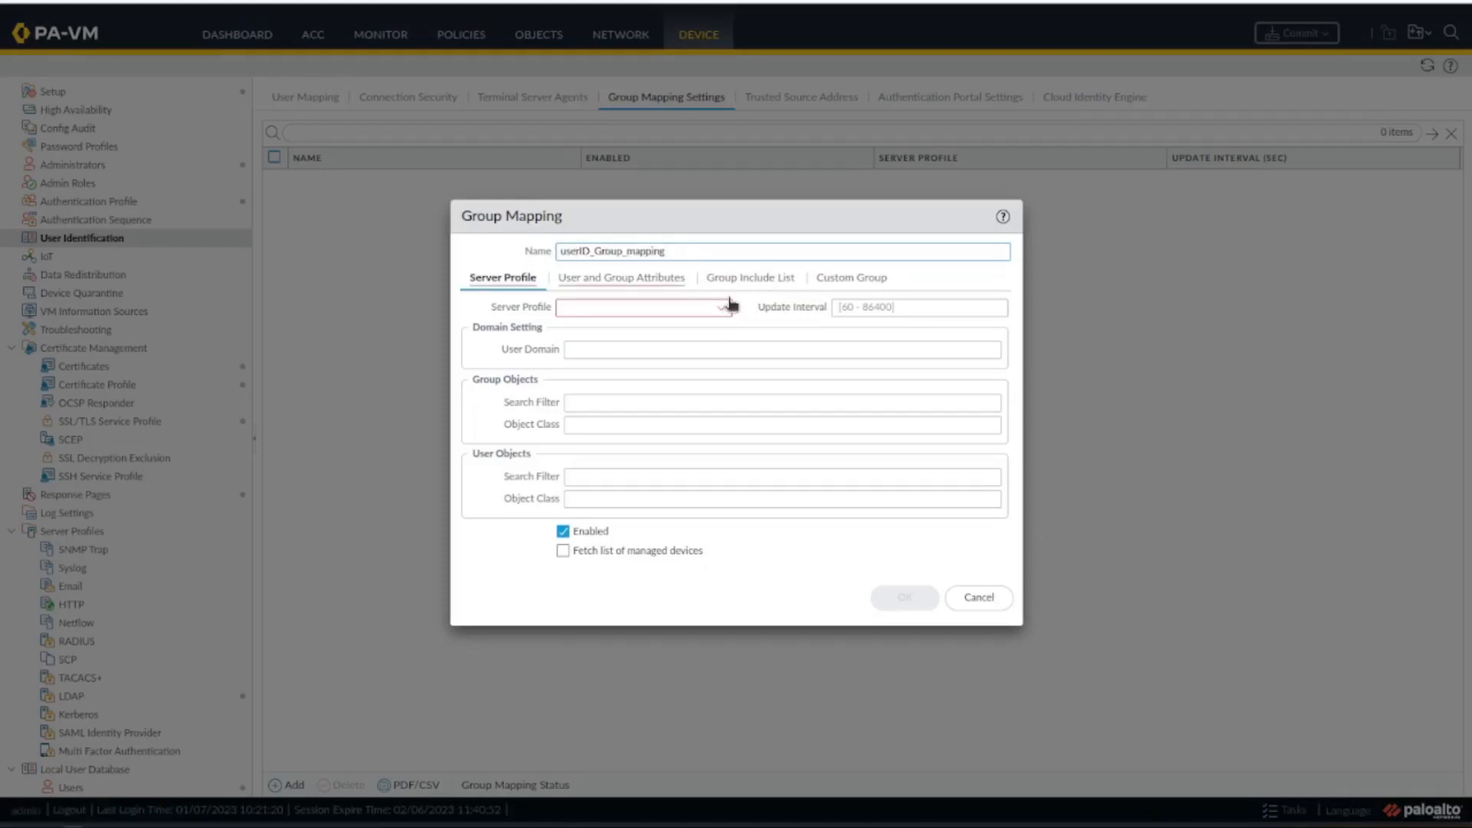
pyautogui.click(727, 308)
pyautogui.click(673, 331)
# Include the netprepareall and it_admins groups from the users organizational unit in the mapping and save it.
pyautogui.click(653, 285)
pyautogui.click(714, 281)
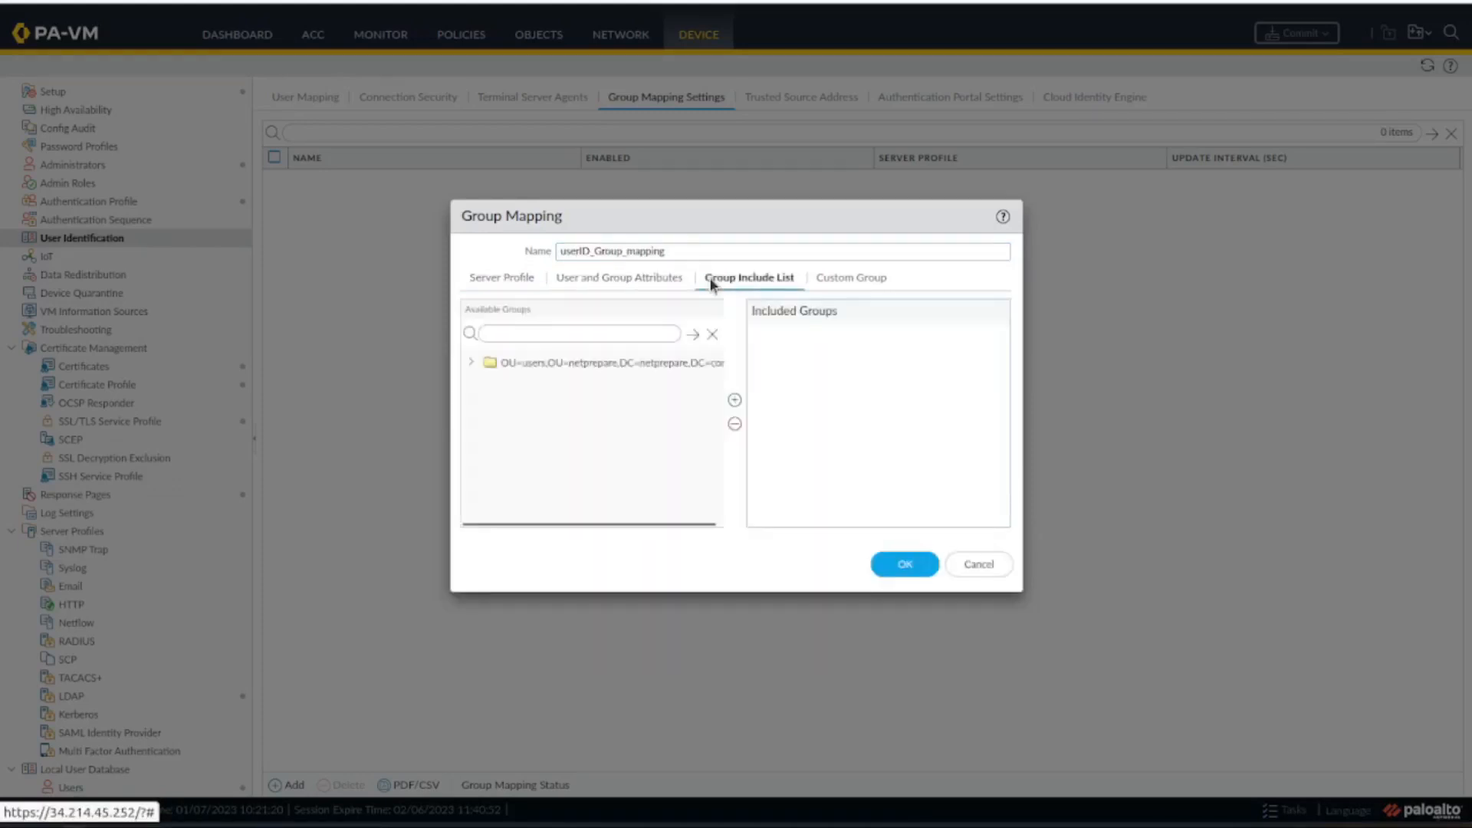
pyautogui.click(472, 364)
pyautogui.click(583, 400)
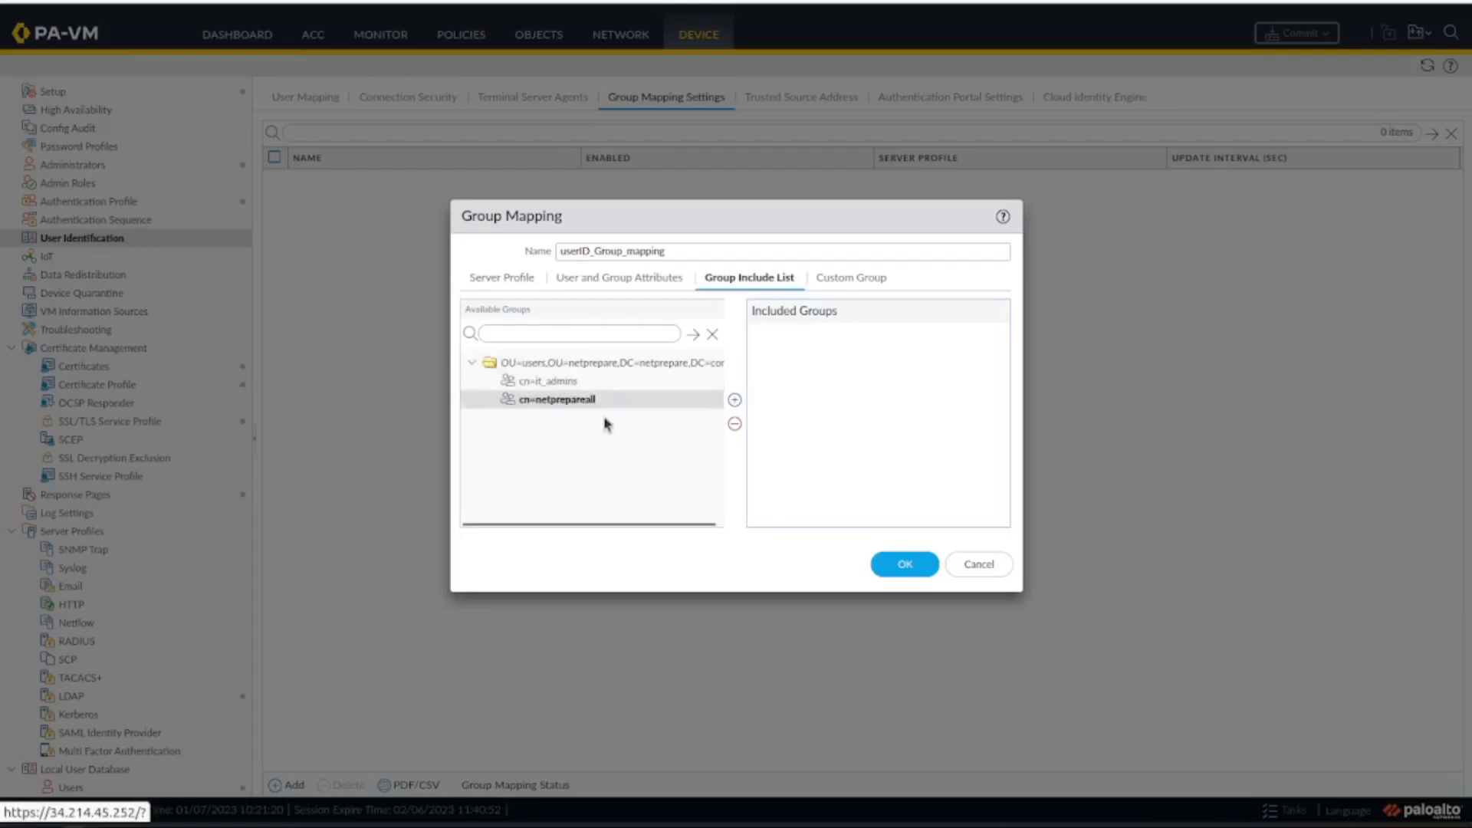
pyautogui.click(734, 400)
pyautogui.click(734, 400)
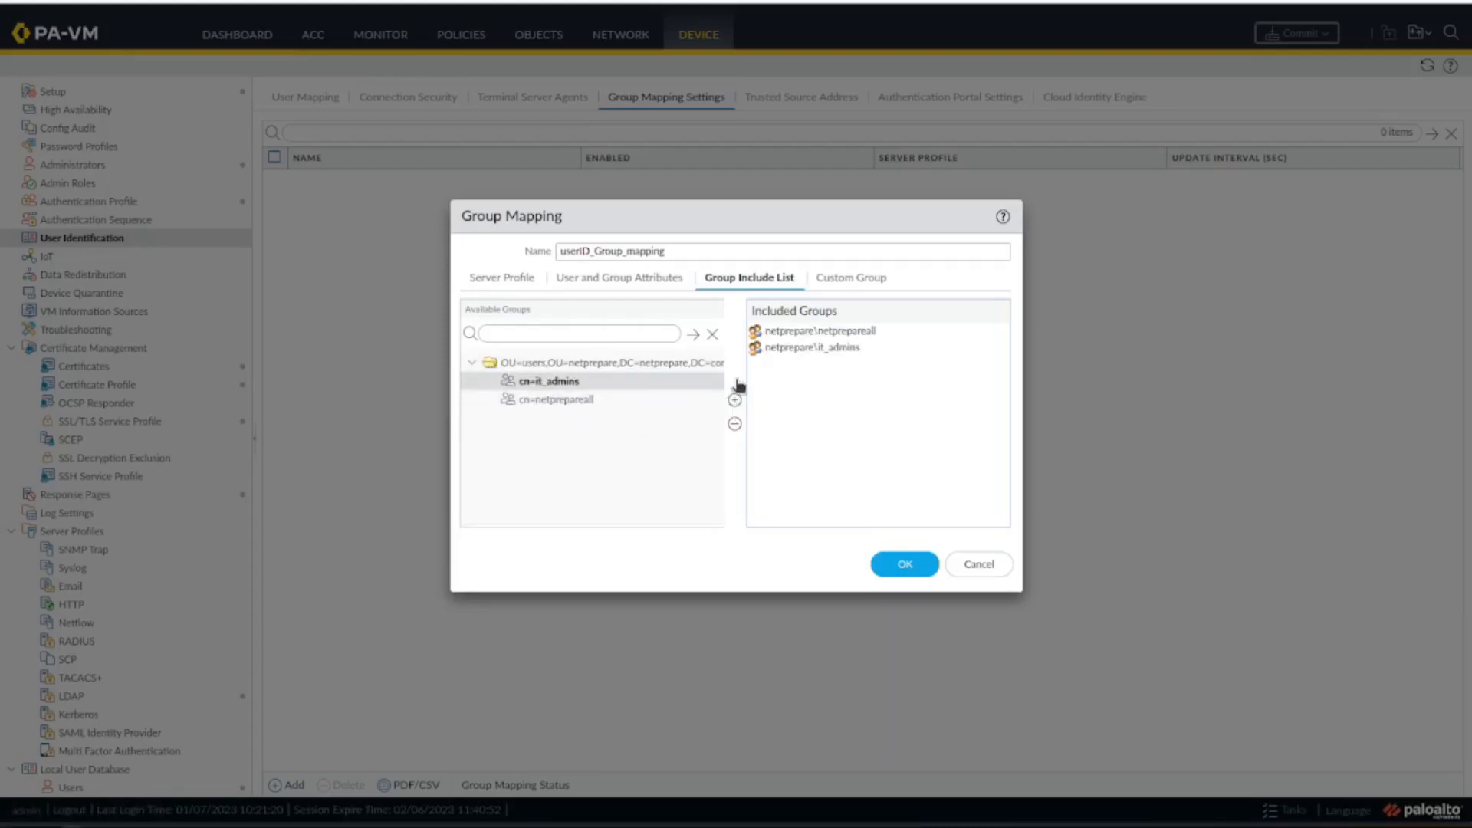
pyautogui.click(851, 278)
pyautogui.click(907, 615)
# Open the authentication profiles and commit the new group mapping to the firewall.
pyautogui.click(89, 202)
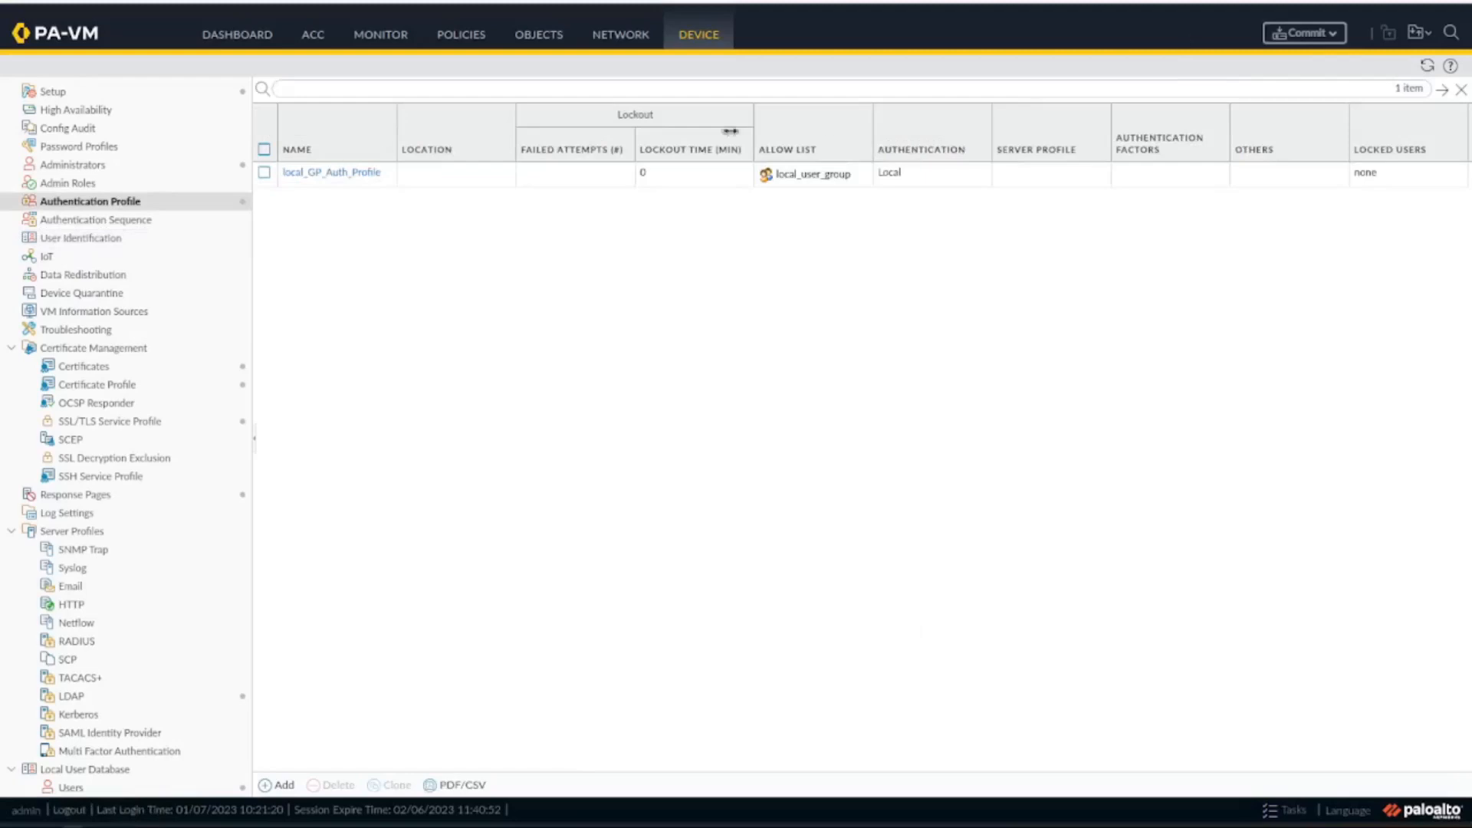
pyautogui.click(1336, 35)
pyautogui.click(923, 635)
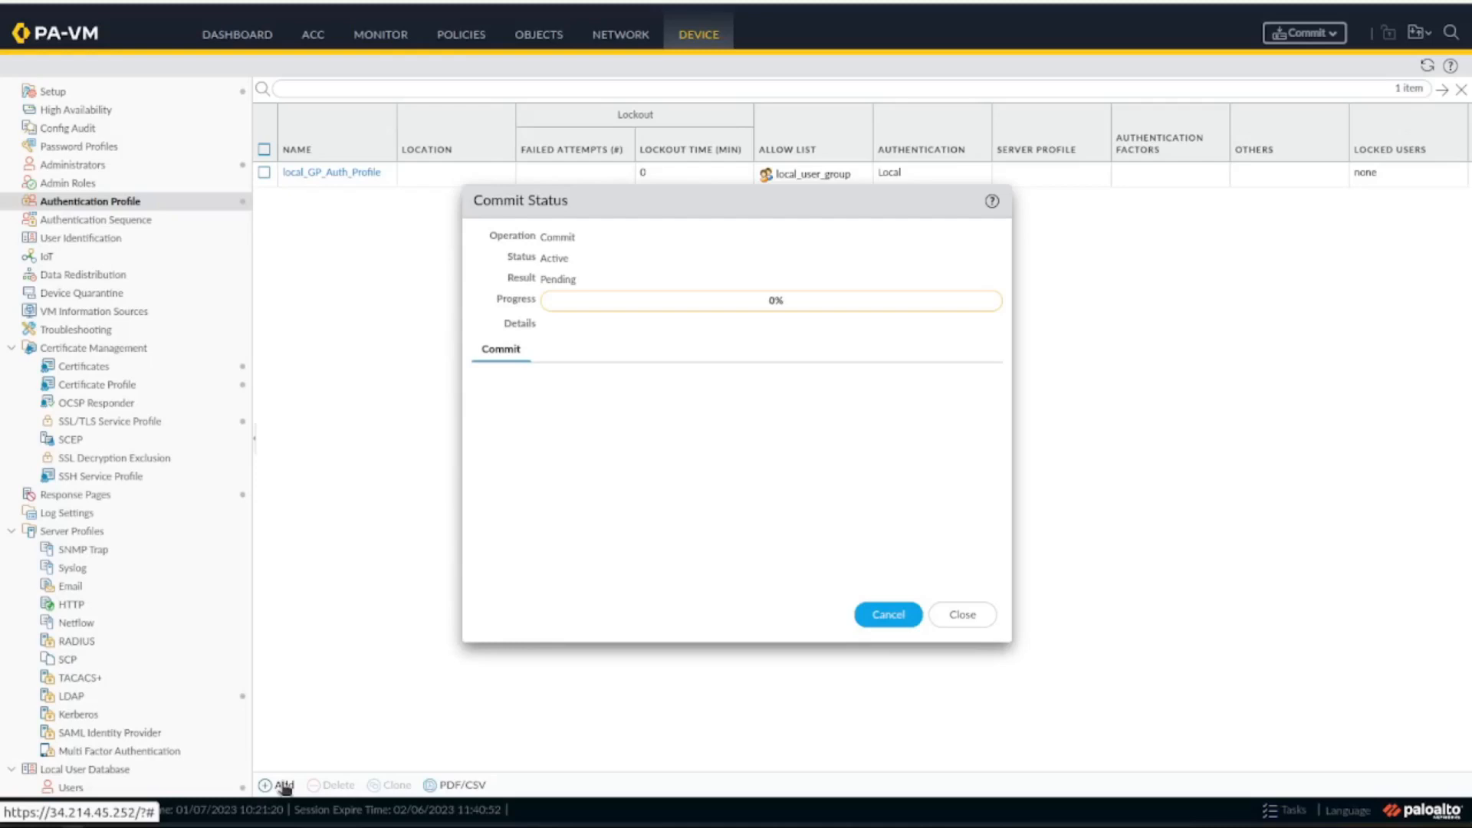
# Remove it_admins and netprepareall from the included groups of userID_Group_mapping and save the mapping.
pyautogui.click(81, 238)
pyautogui.click(338, 180)
pyautogui.click(775, 281)
pyautogui.click(807, 349)
pyautogui.press('Delete')
pyautogui.click(822, 334)
pyautogui.press('Delete')
pyautogui.click(904, 564)
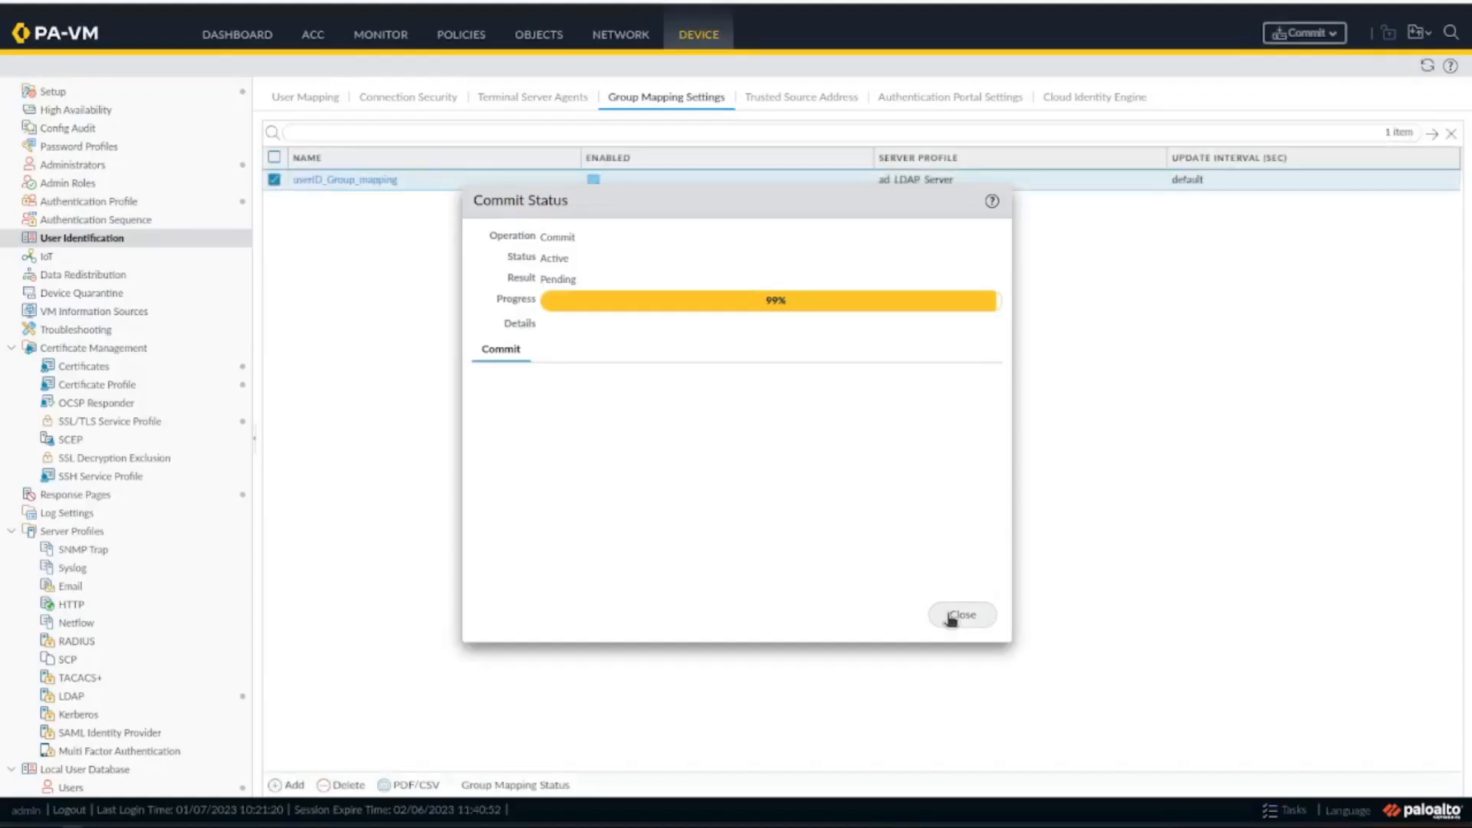
# Close the running commit's status and commit the edited group mapping with all changes.
pyautogui.click(951, 618)
pyautogui.click(1303, 32)
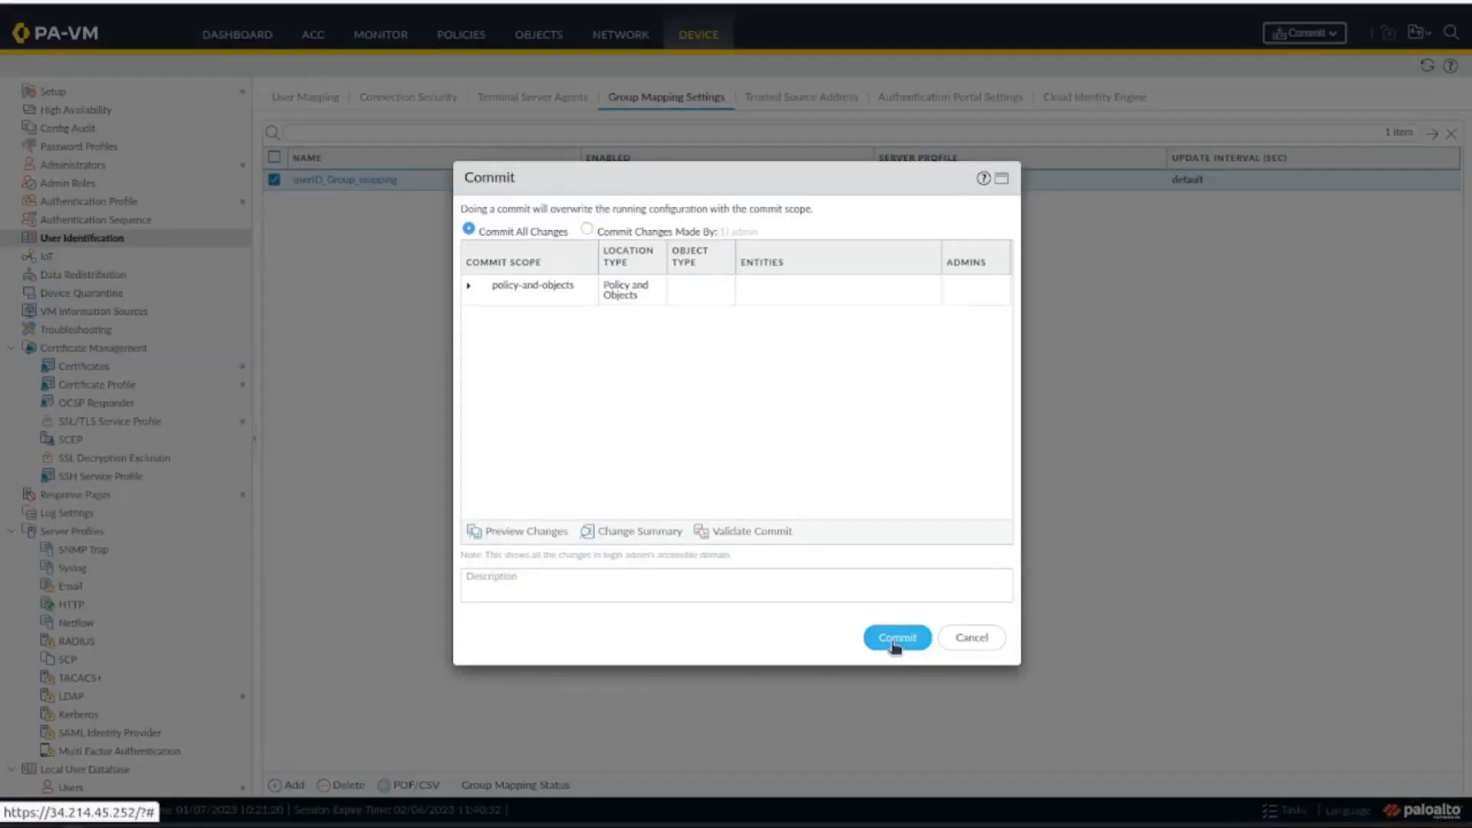
pyautogui.click(894, 636)
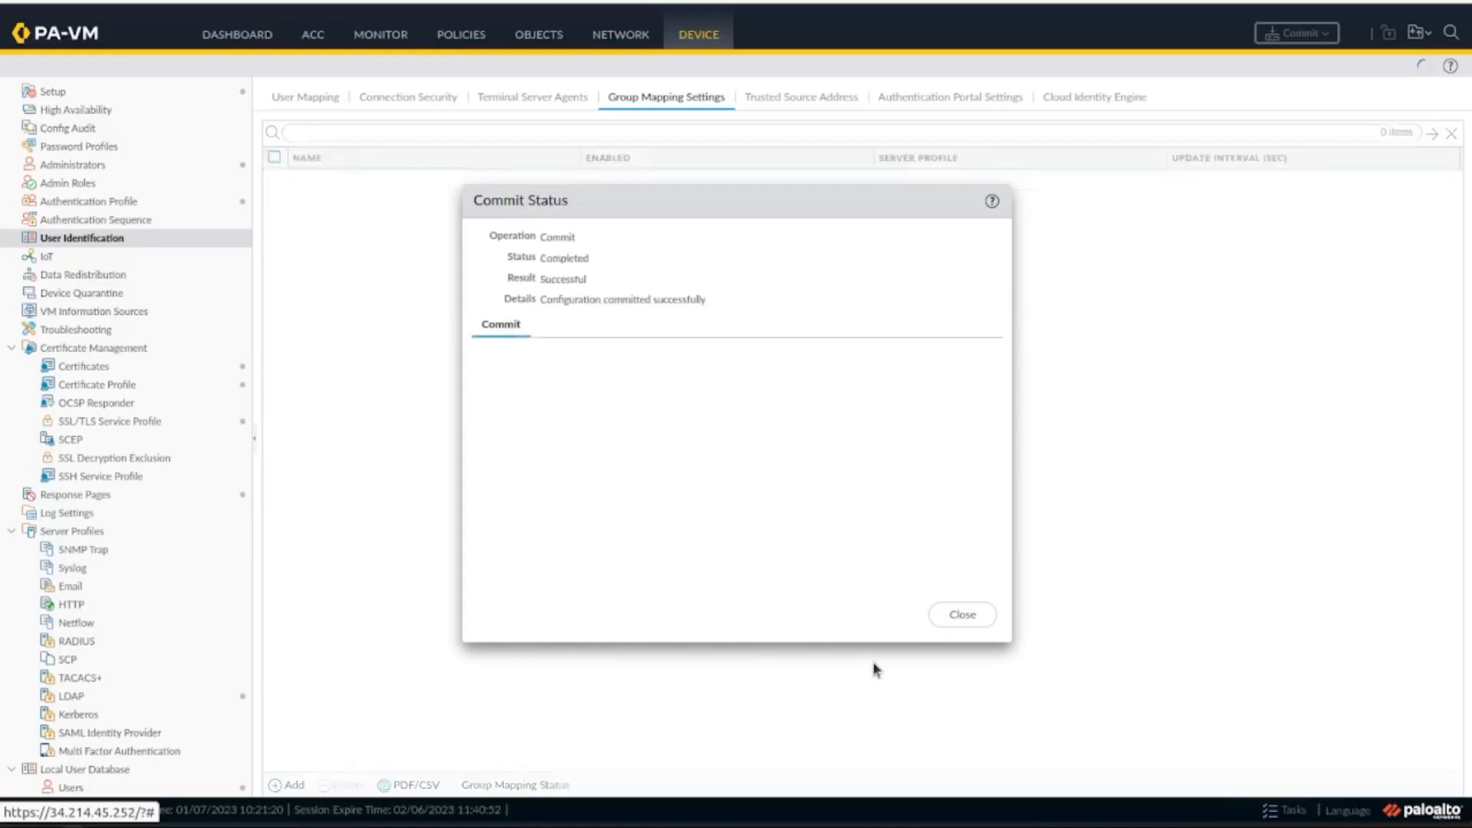
pyautogui.click(985, 623)
pyautogui.click(171, 201)
pyautogui.click(280, 786)
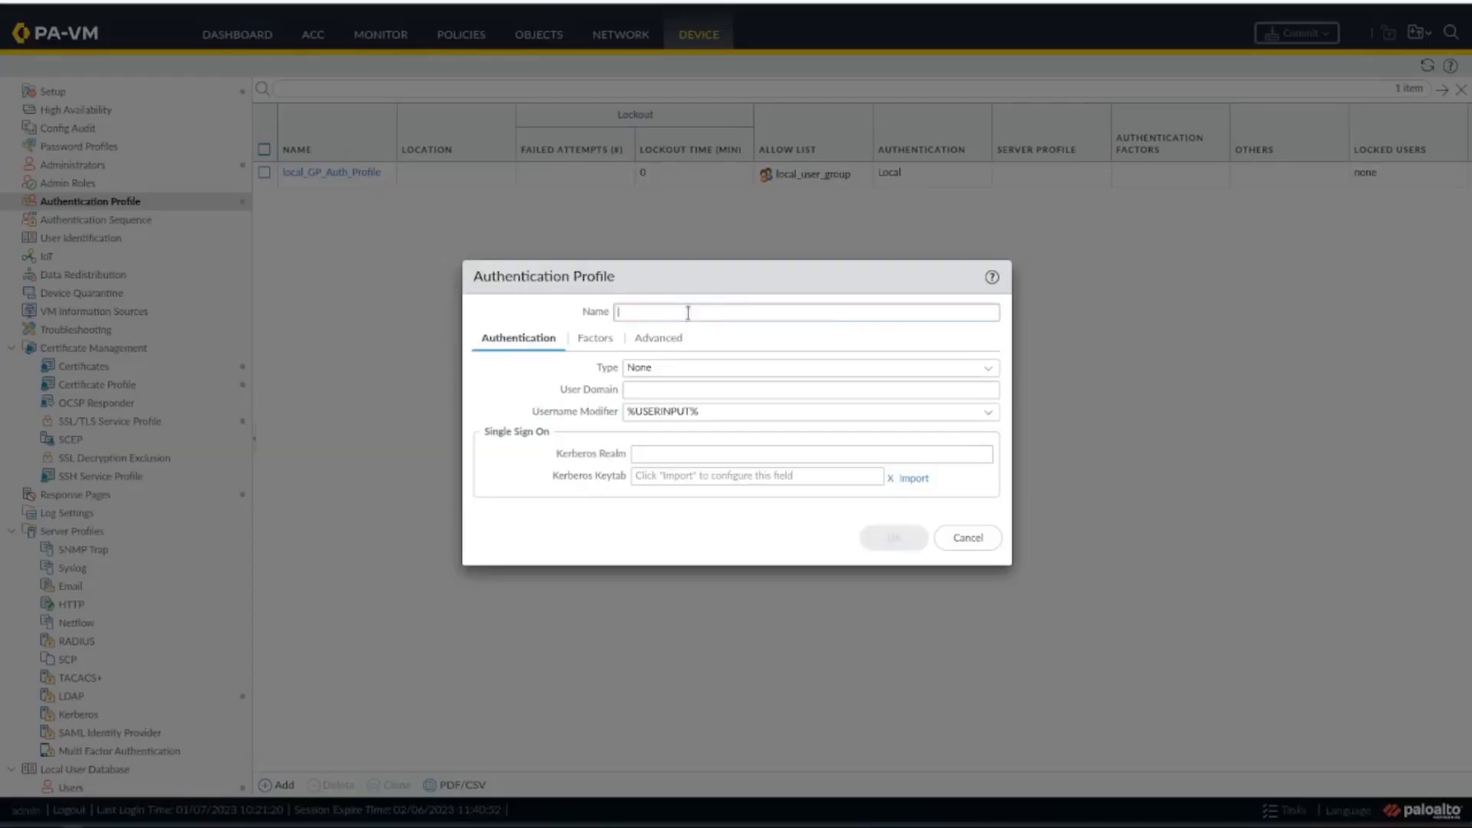
pyautogui.write('a')
pyautogui.click(986, 369)
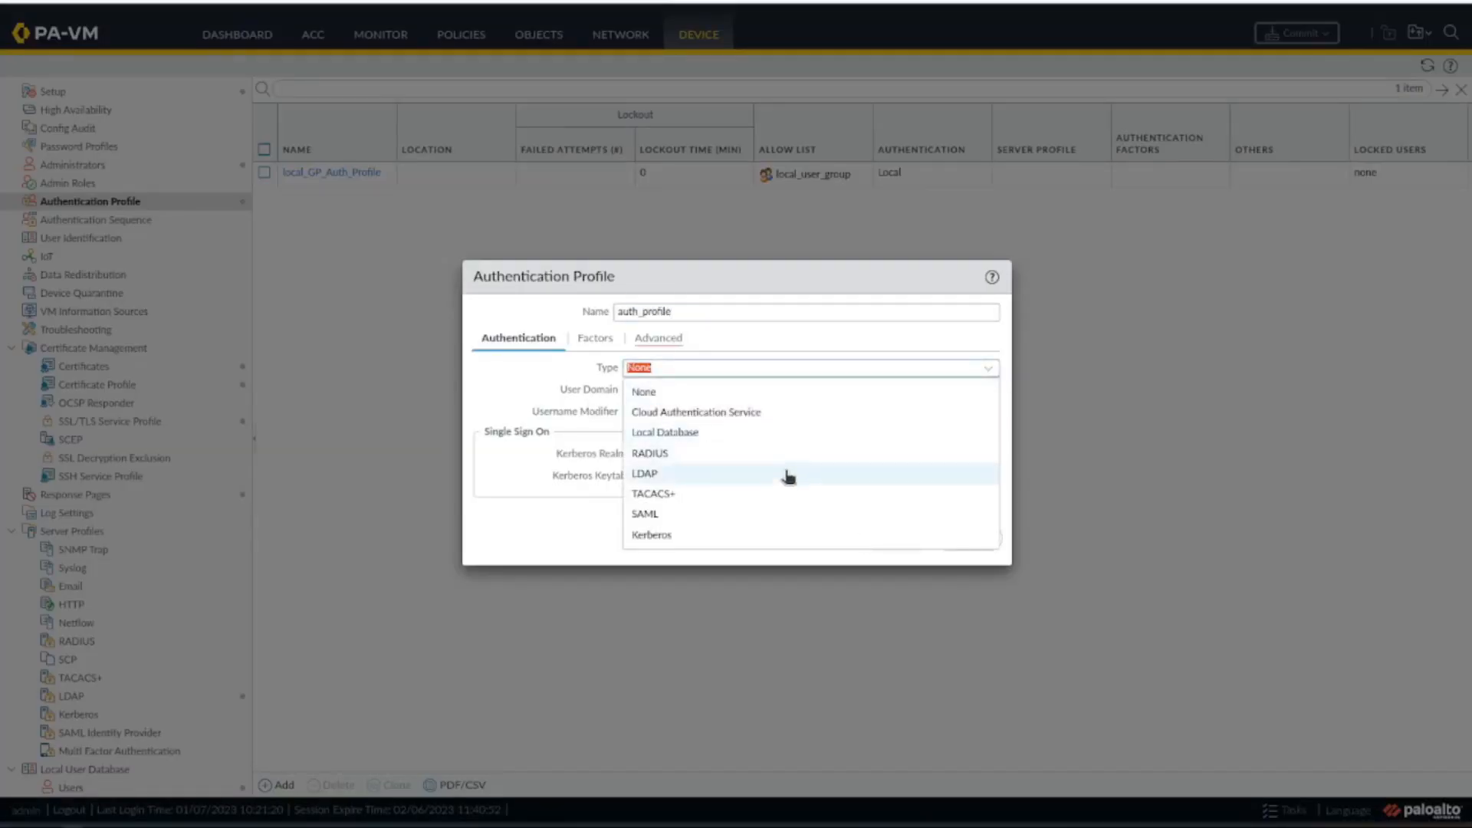
pyautogui.click(789, 466)
pyautogui.click(976, 388)
pyautogui.click(658, 338)
pyautogui.click(514, 561)
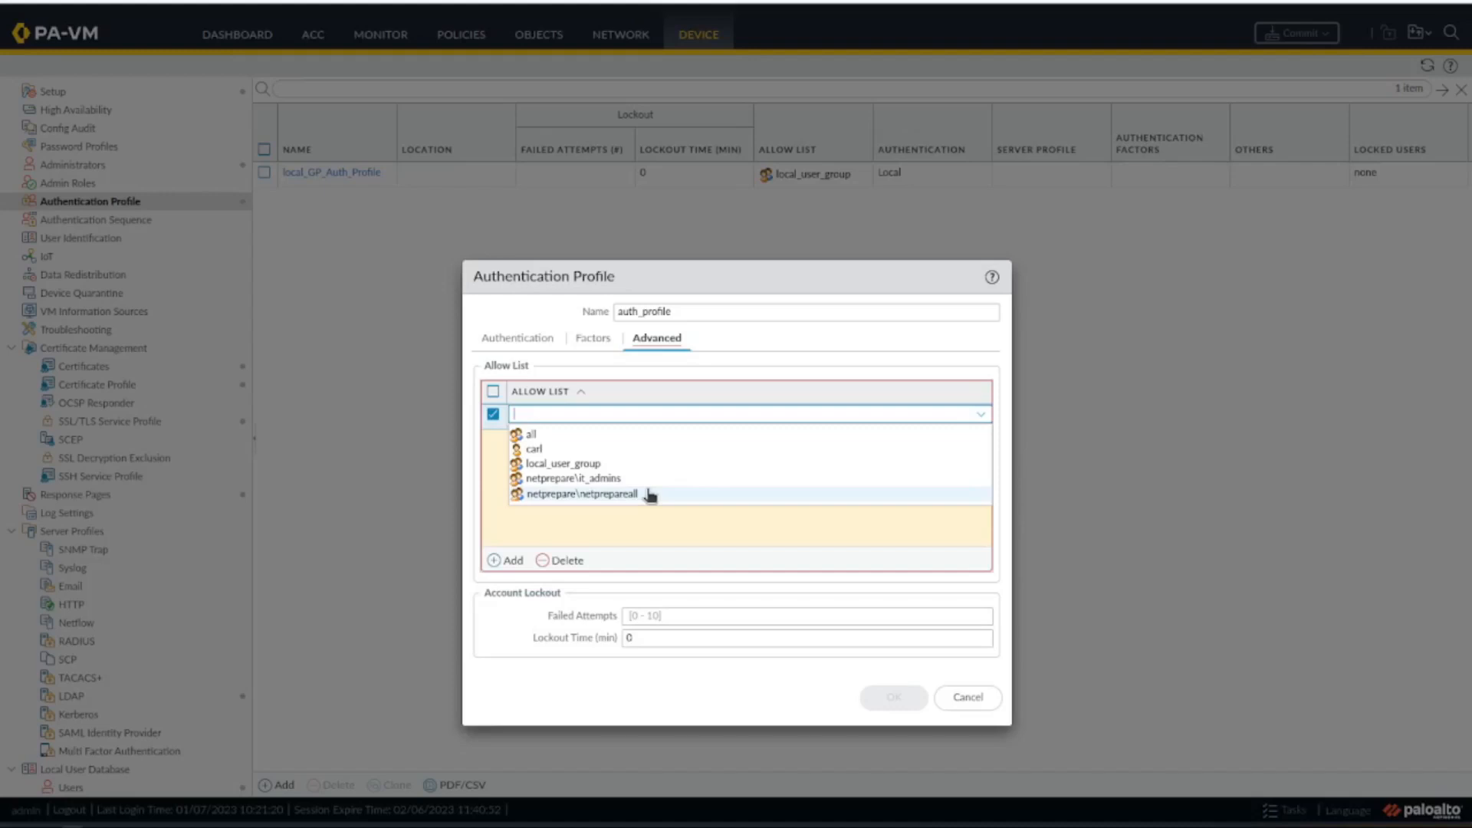
pyautogui.click(623, 589)
pyautogui.click(566, 561)
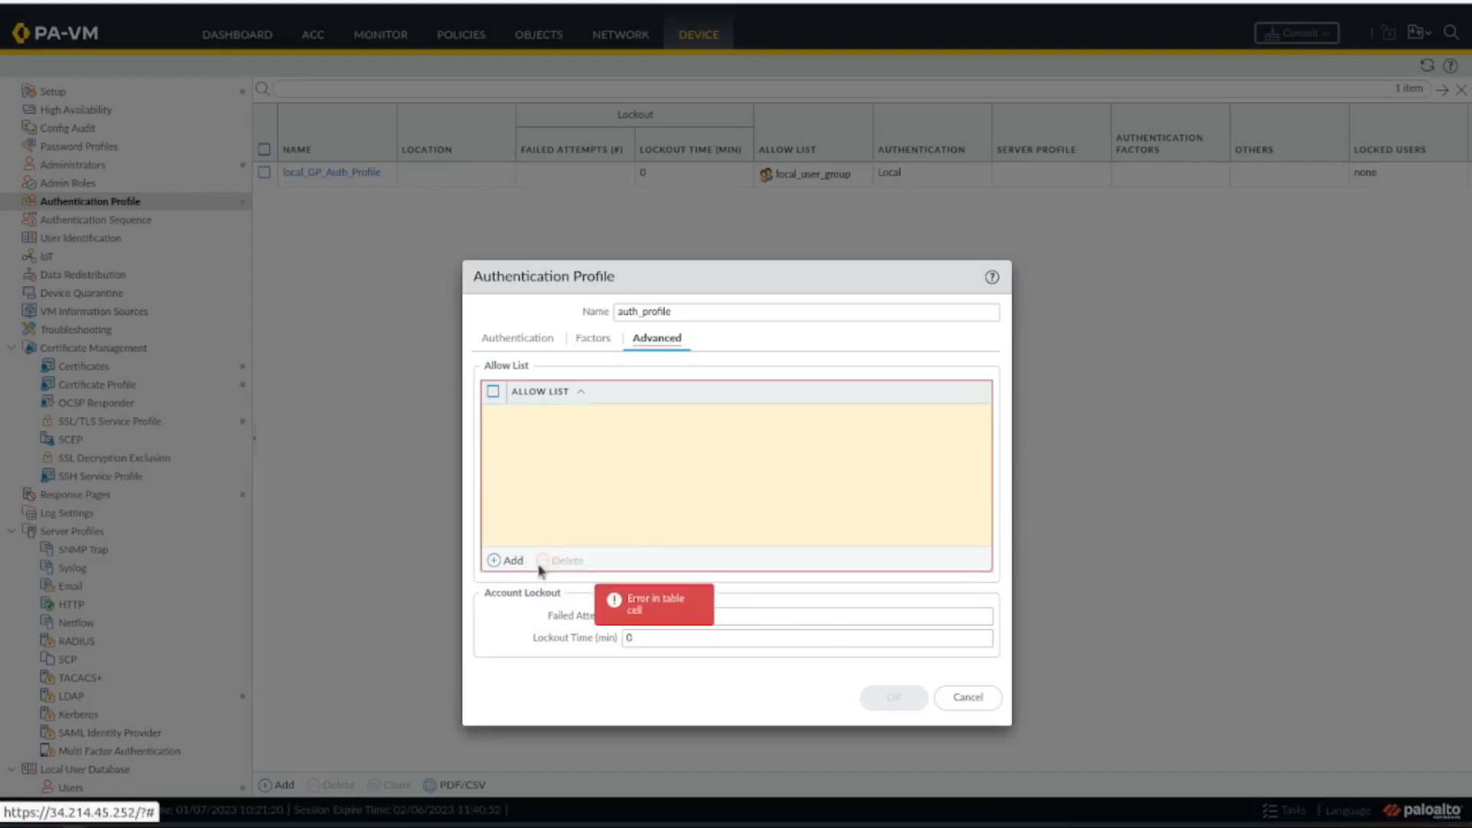
pyautogui.click(964, 697)
# Include the netprepareall group from the users organizational unit in userID_Group_mapping, and save and commit the mapping.
pyautogui.click(83, 237)
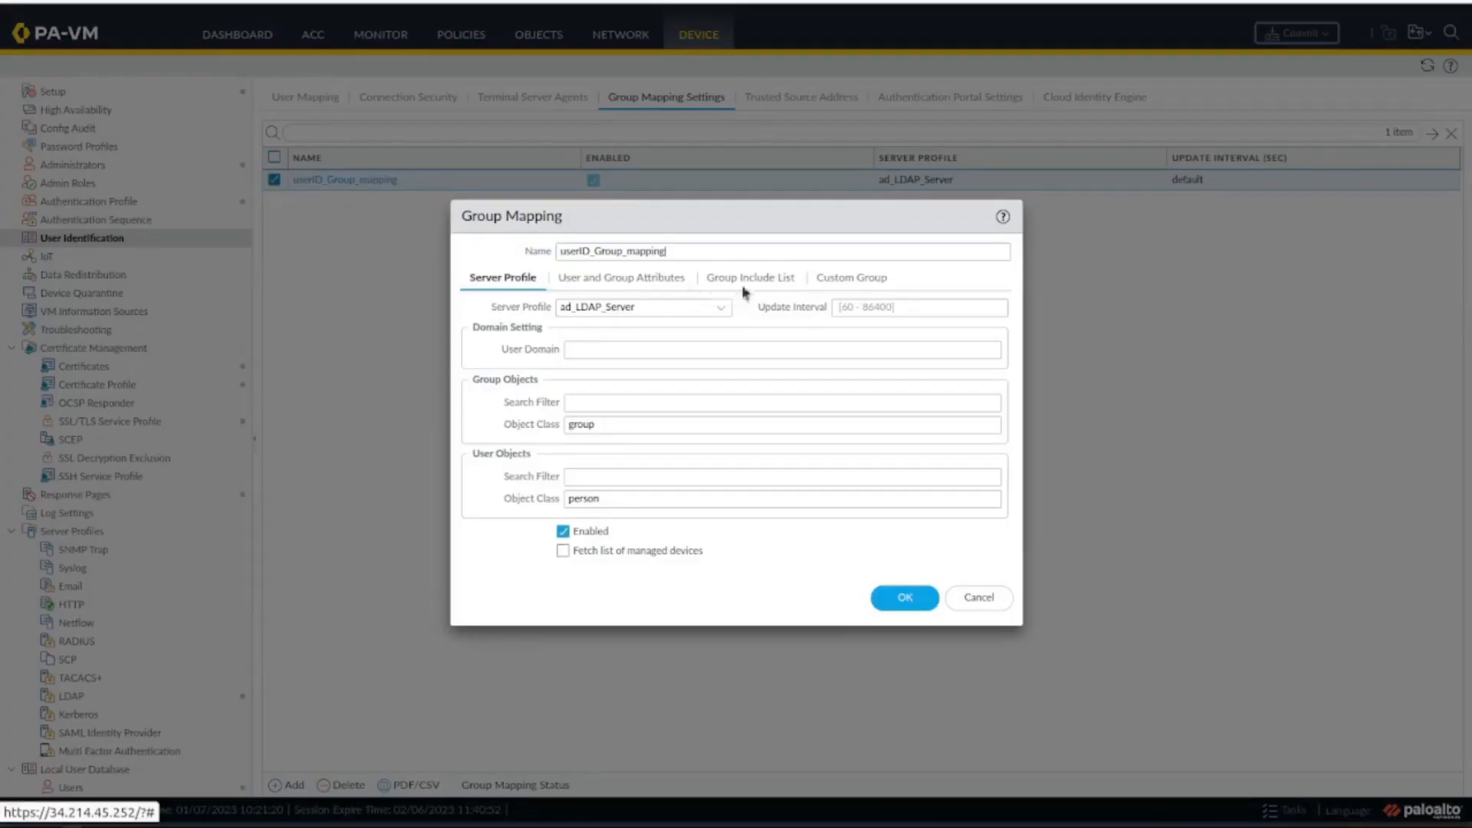
pyautogui.click(733, 282)
pyautogui.click(471, 362)
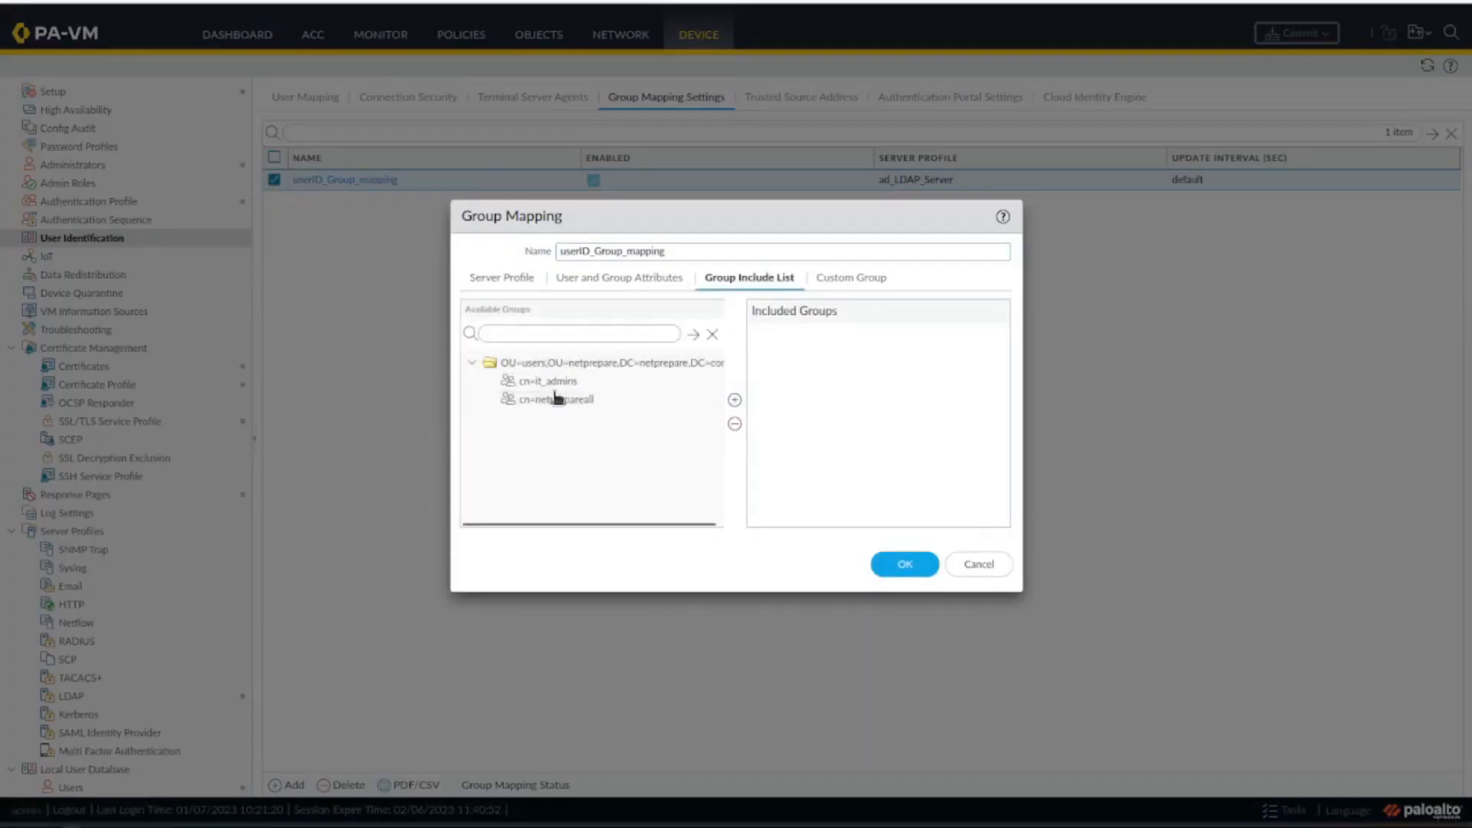
pyautogui.click(548, 382)
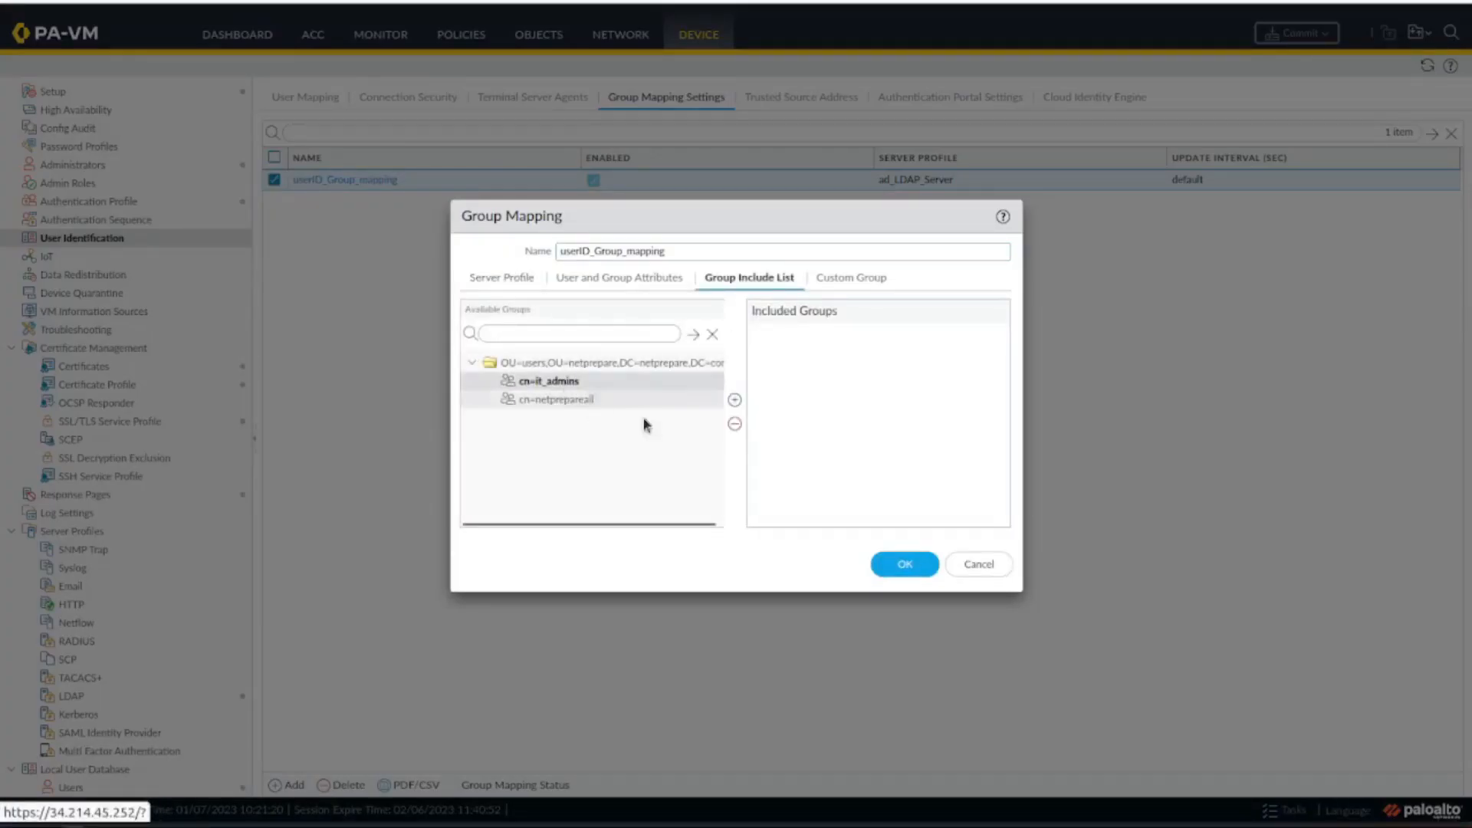
pyautogui.click(574, 399)
pyautogui.click(735, 400)
pyautogui.click(889, 566)
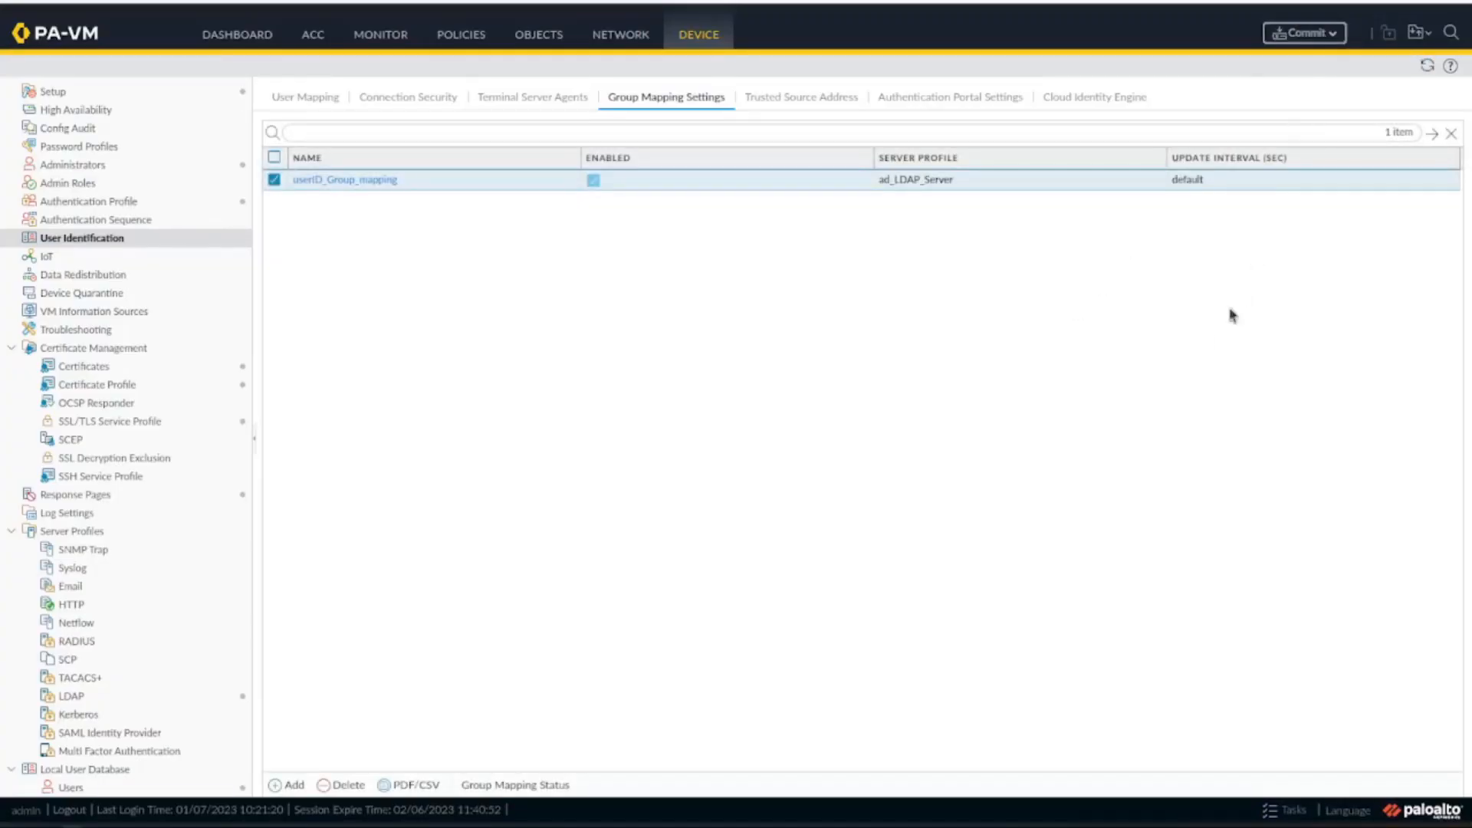
pyautogui.click(1302, 33)
pyautogui.click(898, 638)
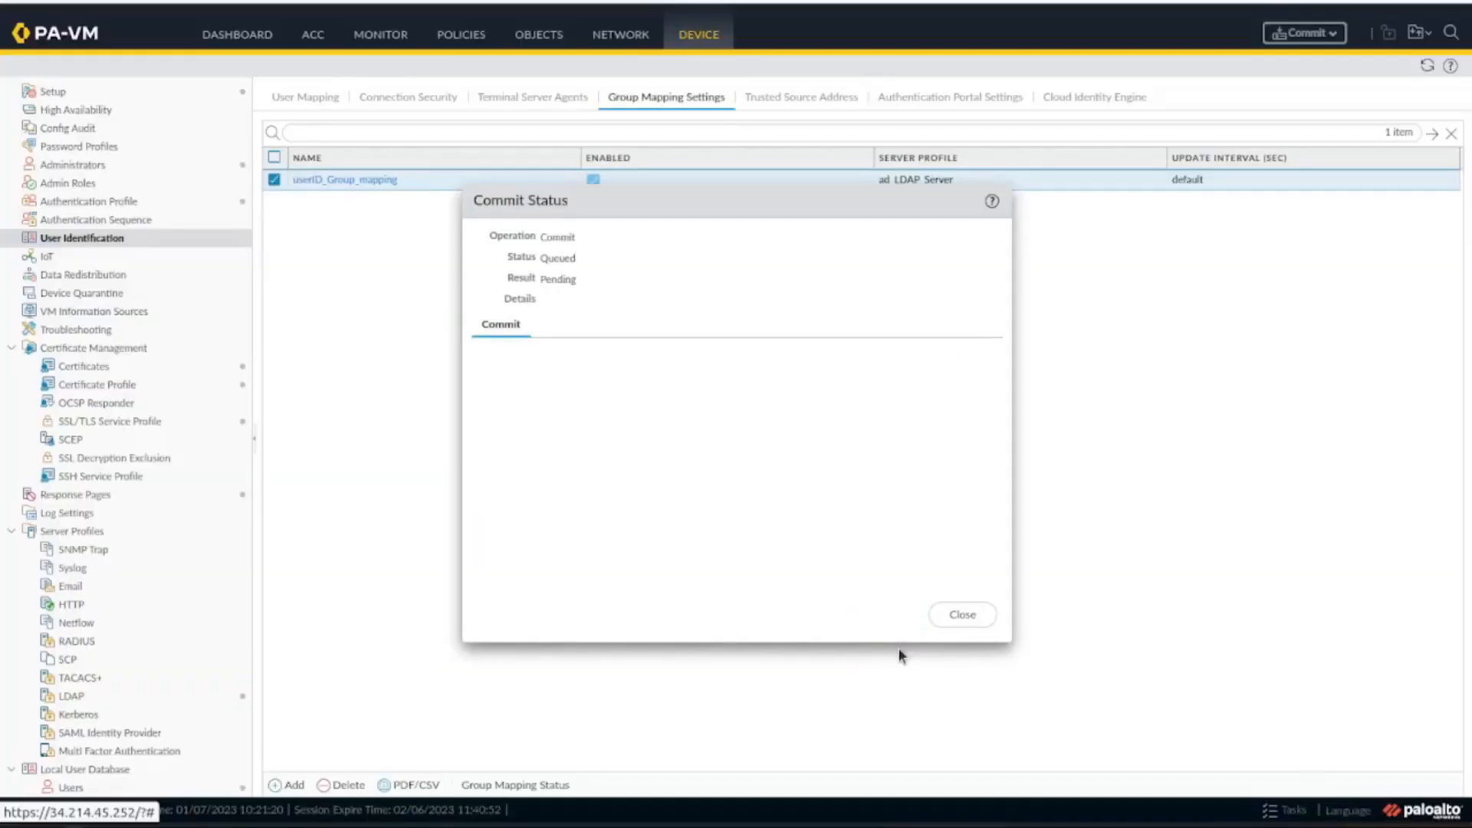
pyautogui.click(142, 218)
pyautogui.click(279, 784)
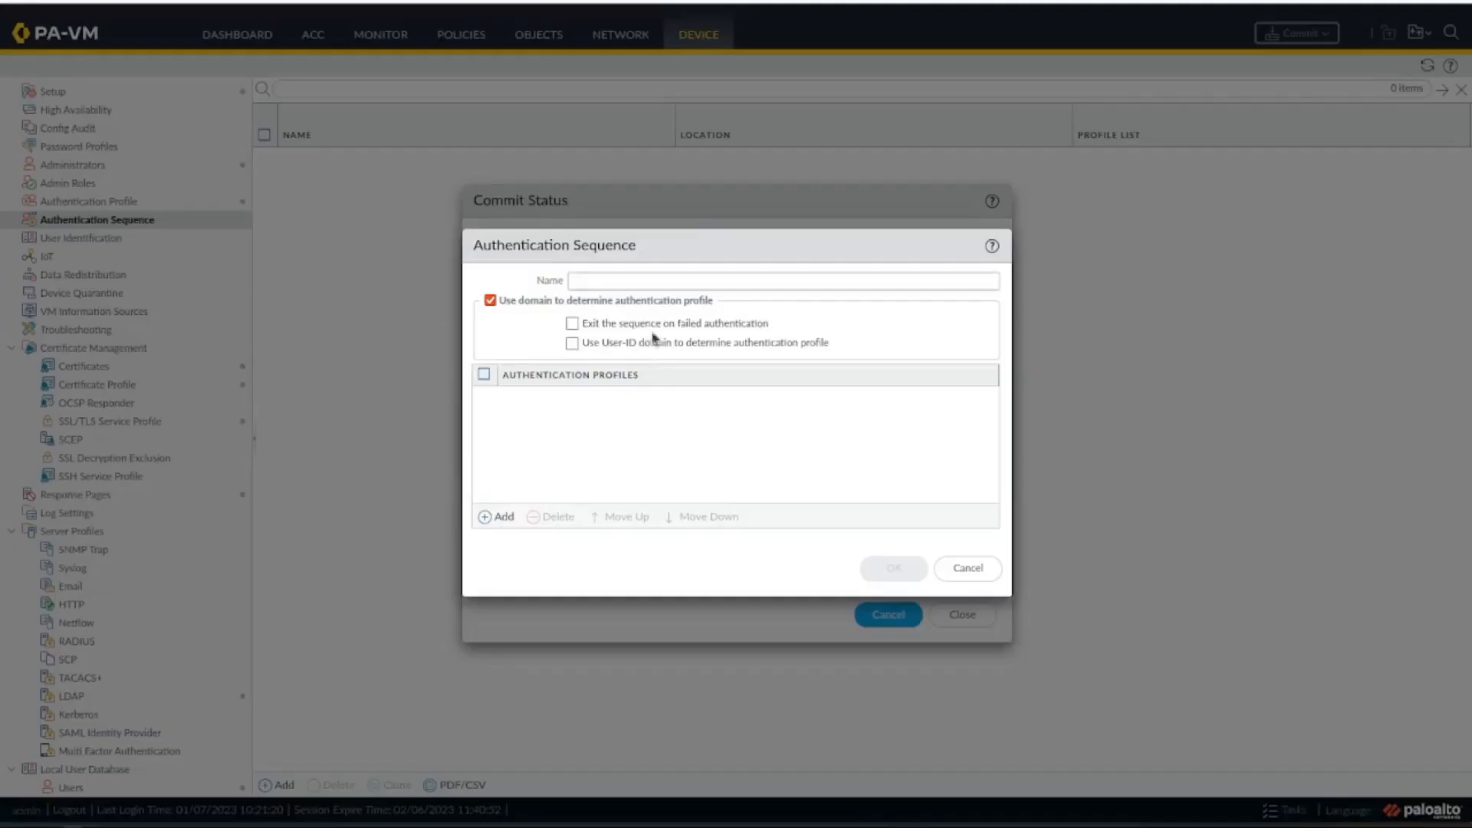
pyautogui.click(991, 566)
# Create an authentication profile named AD_Auth_Profile with type LDAP and server profile ad_LDAP_Server.
pyautogui.click(89, 201)
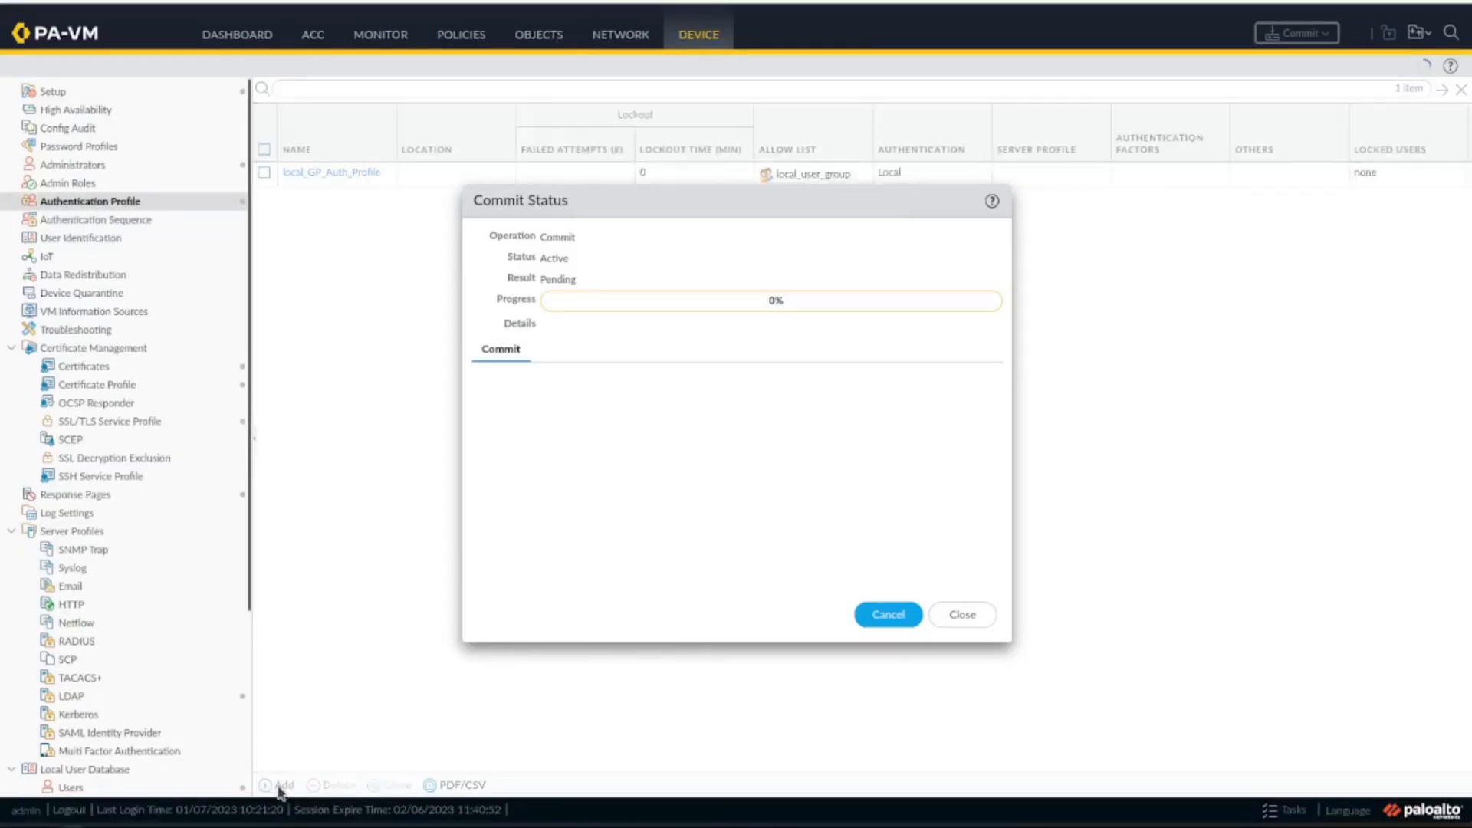
pyautogui.click(283, 784)
pyautogui.write('AD_Auth_Profile')
pyautogui.moveTo(861, 278); pyautogui.dragTo(414, 225)
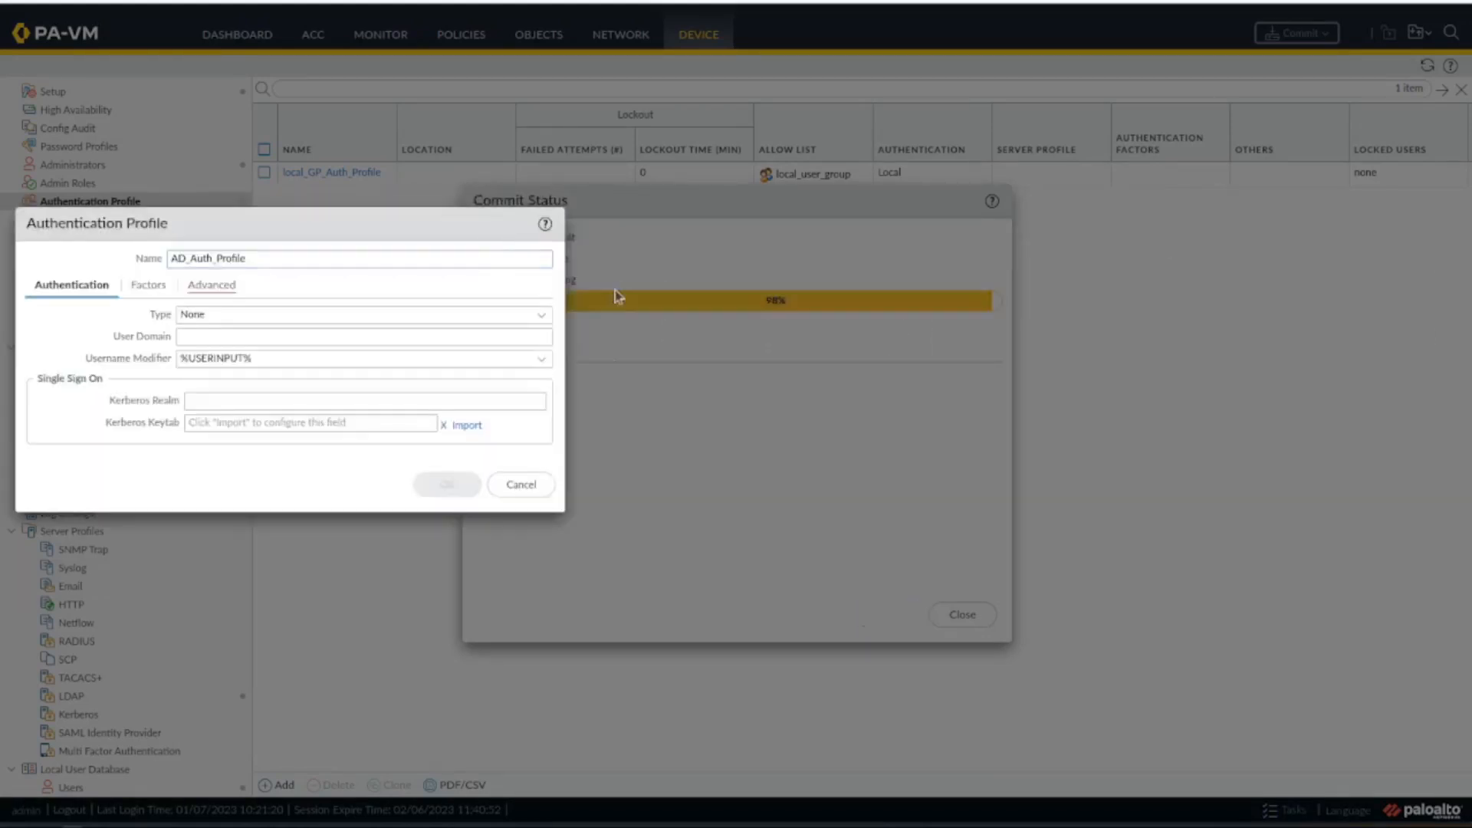
pyautogui.click(542, 317)
pyautogui.click(379, 420)
pyautogui.click(542, 338)
pyautogui.click(420, 362)
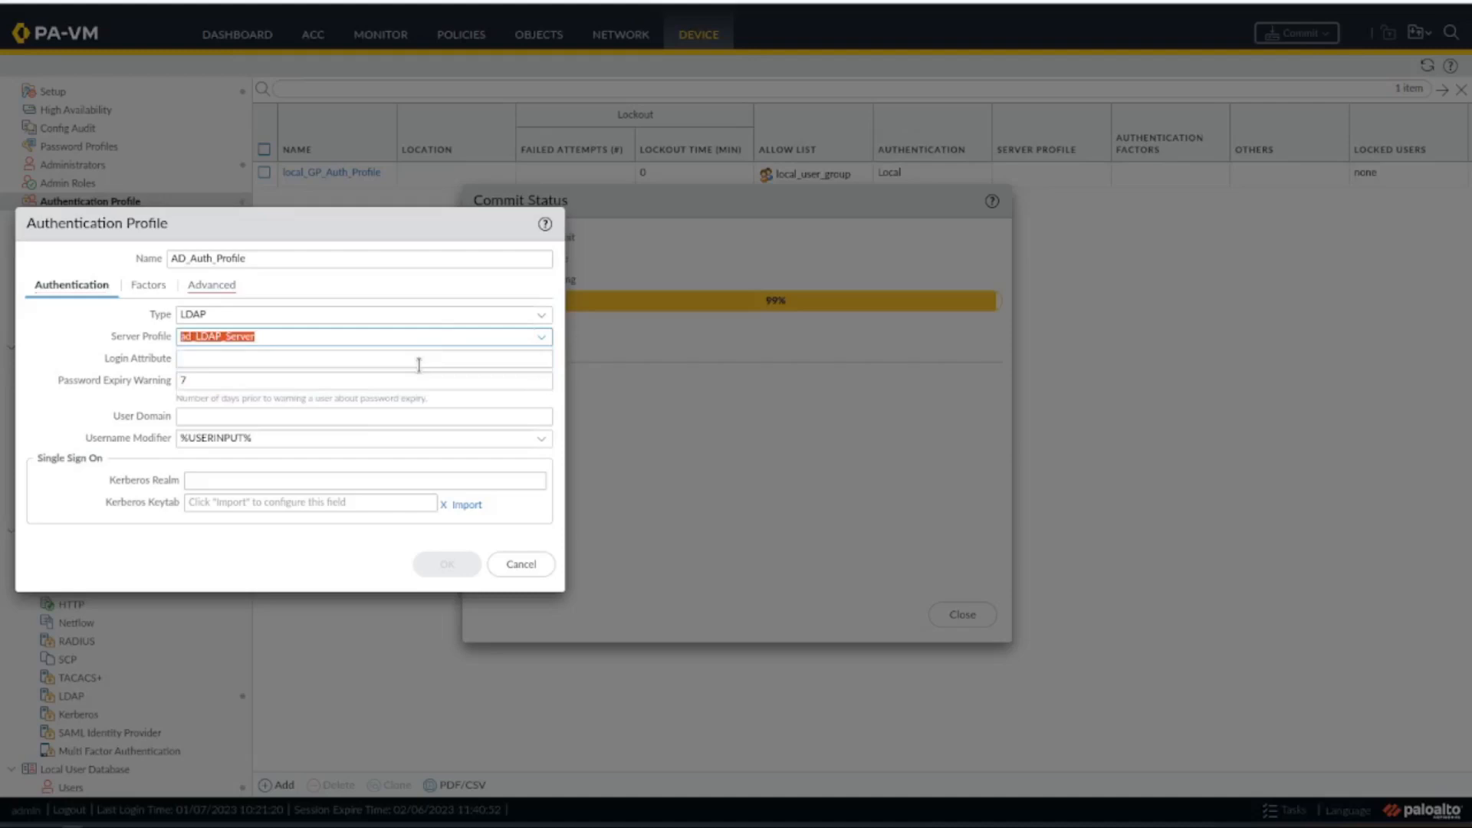
# Add netprepare\netprepareall to the allow list of AD_Auth_Profile, save the profile and dismiss the commit status.
pyautogui.click(147, 285)
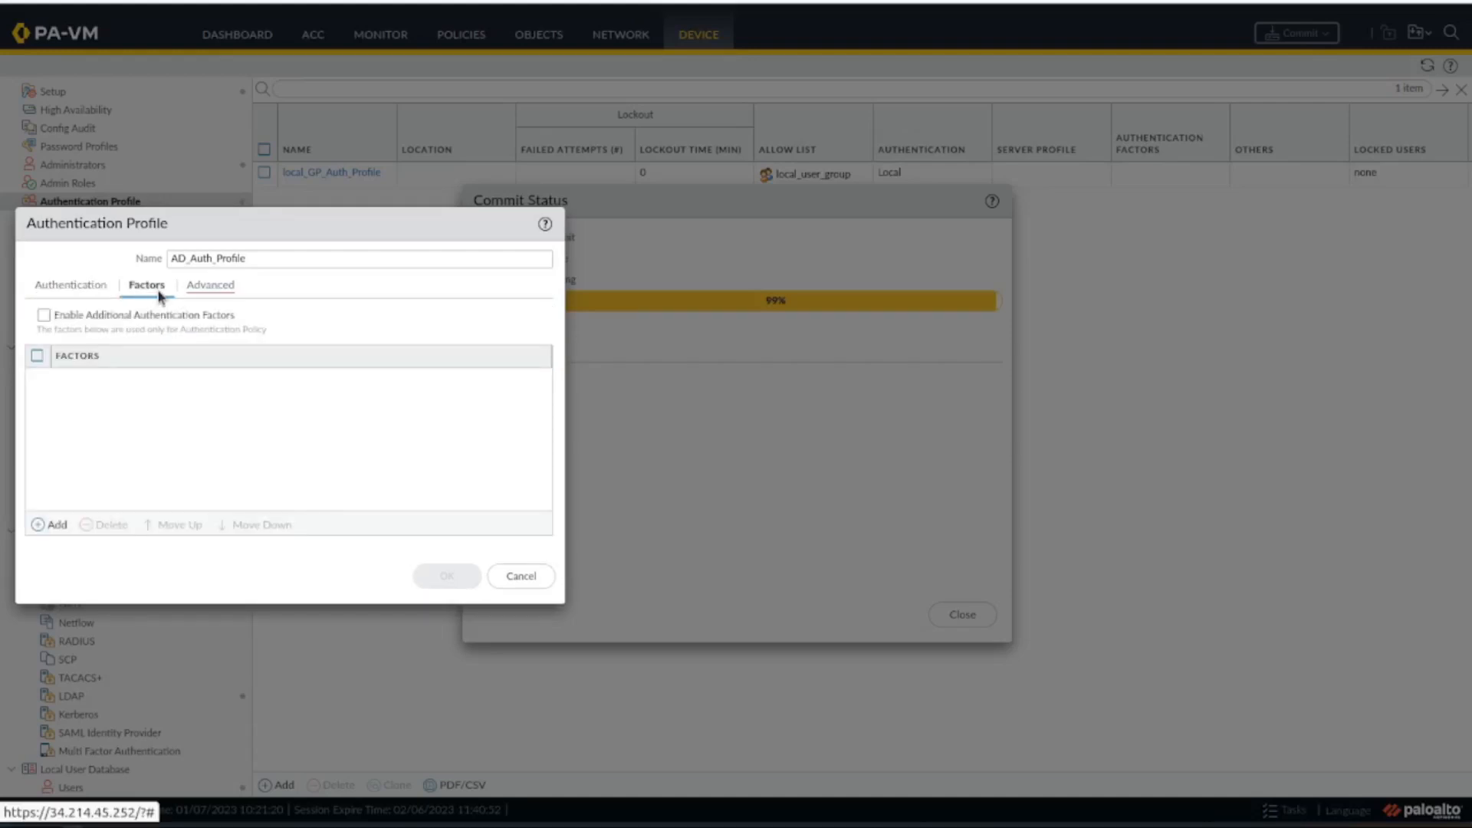
pyautogui.moveTo(327, 227); pyautogui.dragTo(474, 115)
pyautogui.click(356, 175)
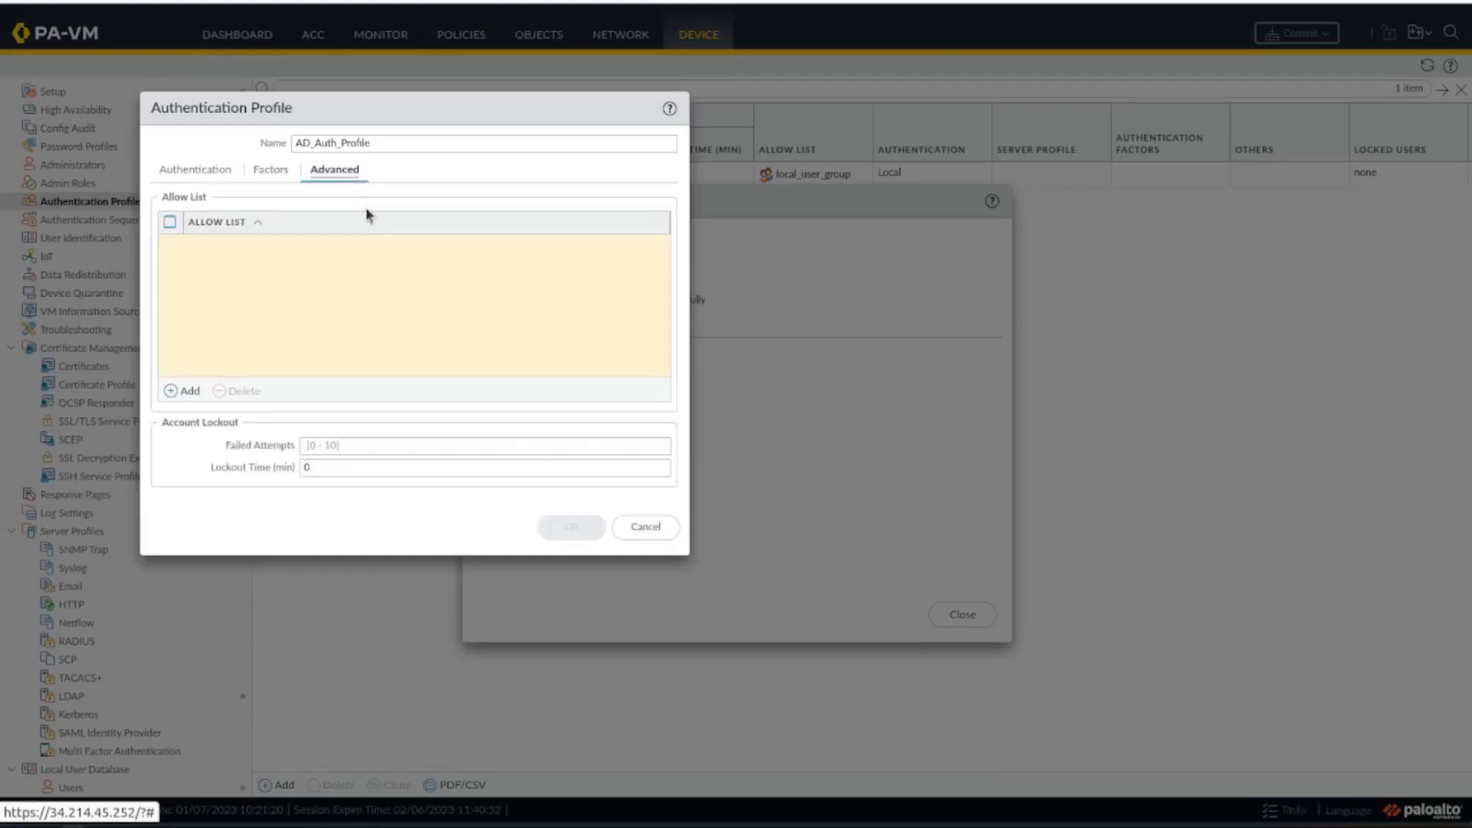
pyautogui.click(191, 393)
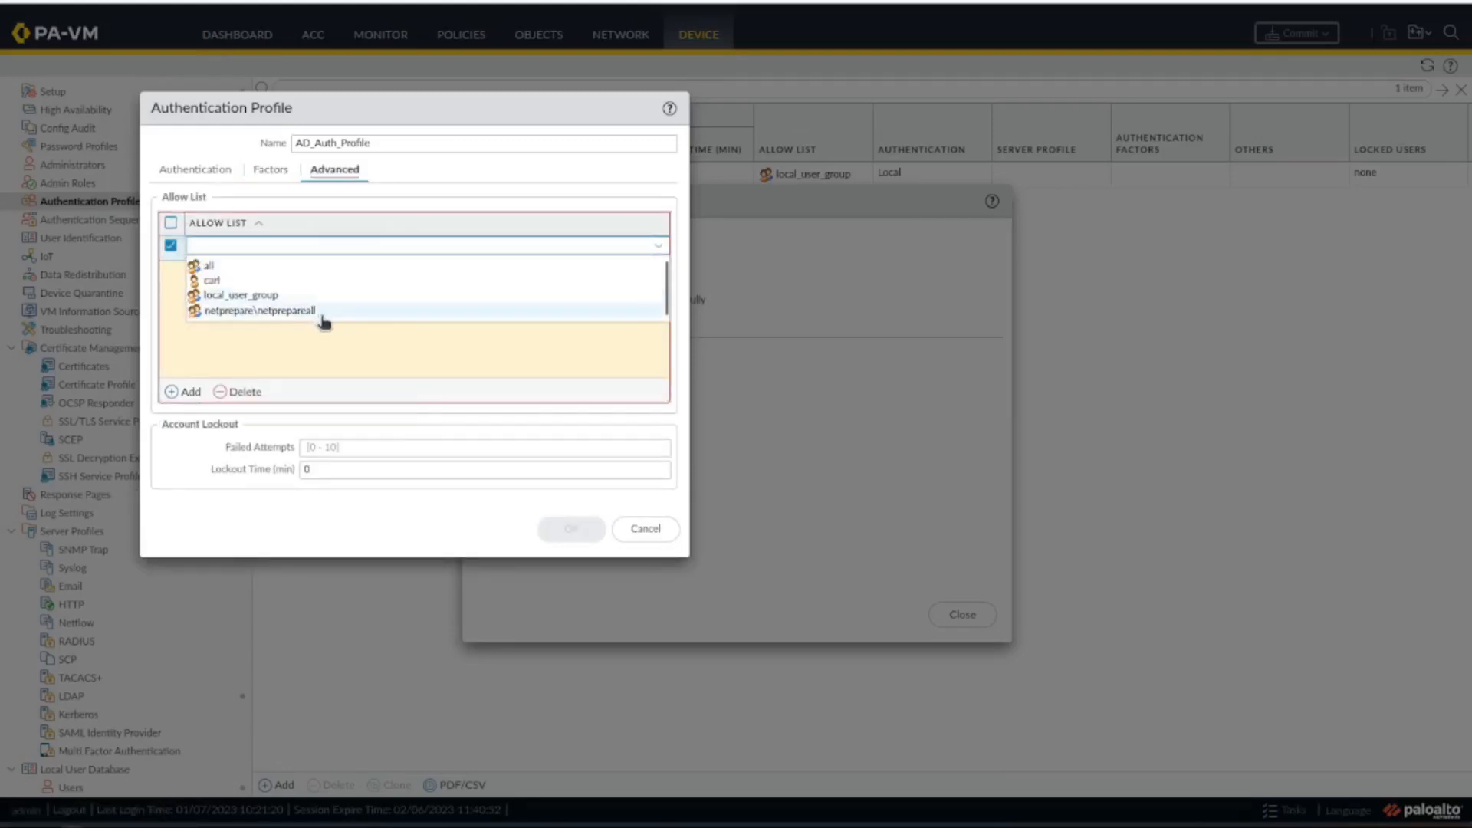
pyautogui.click(252, 310)
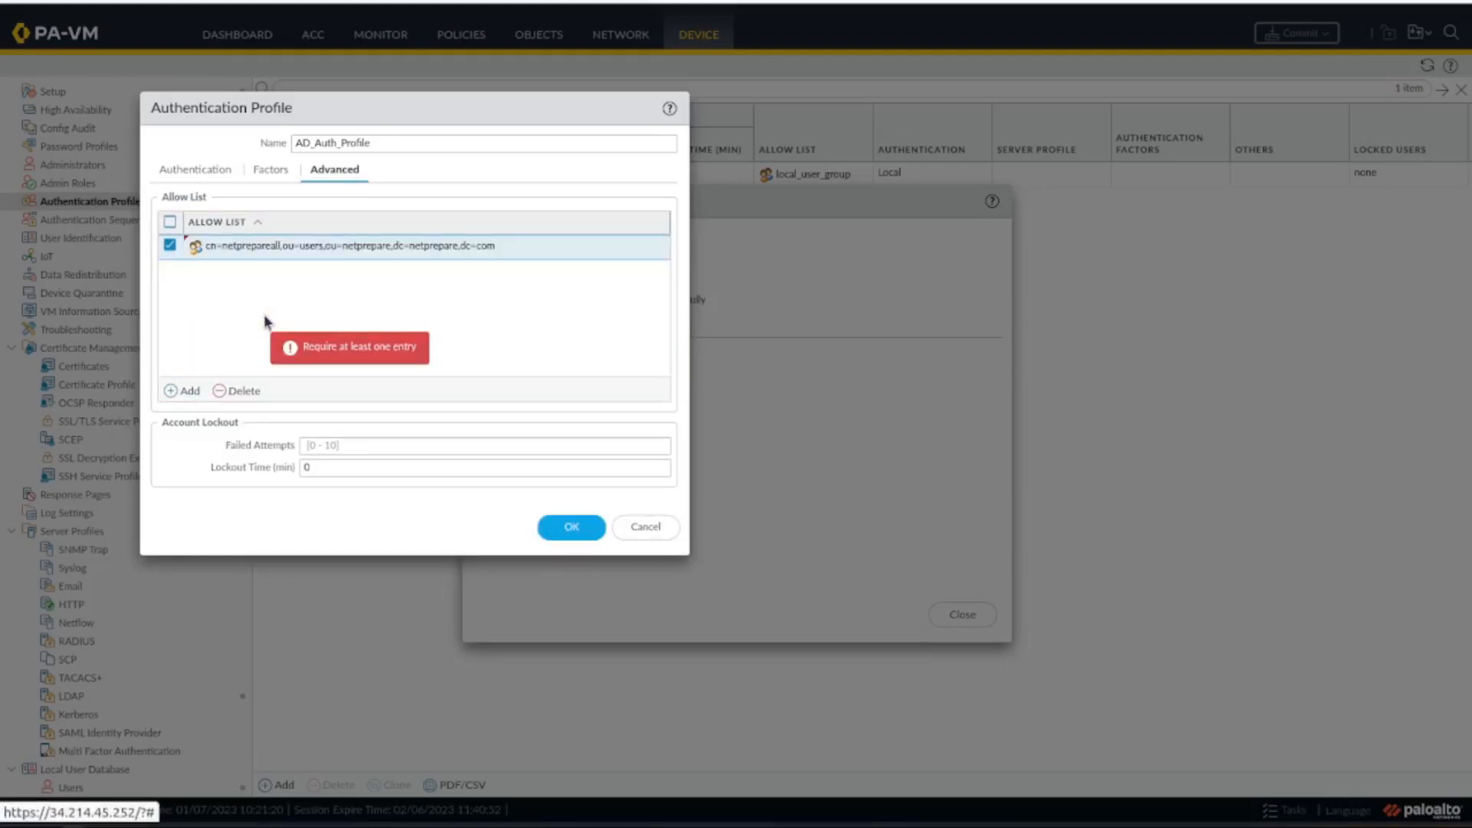
pyautogui.click(555, 535)
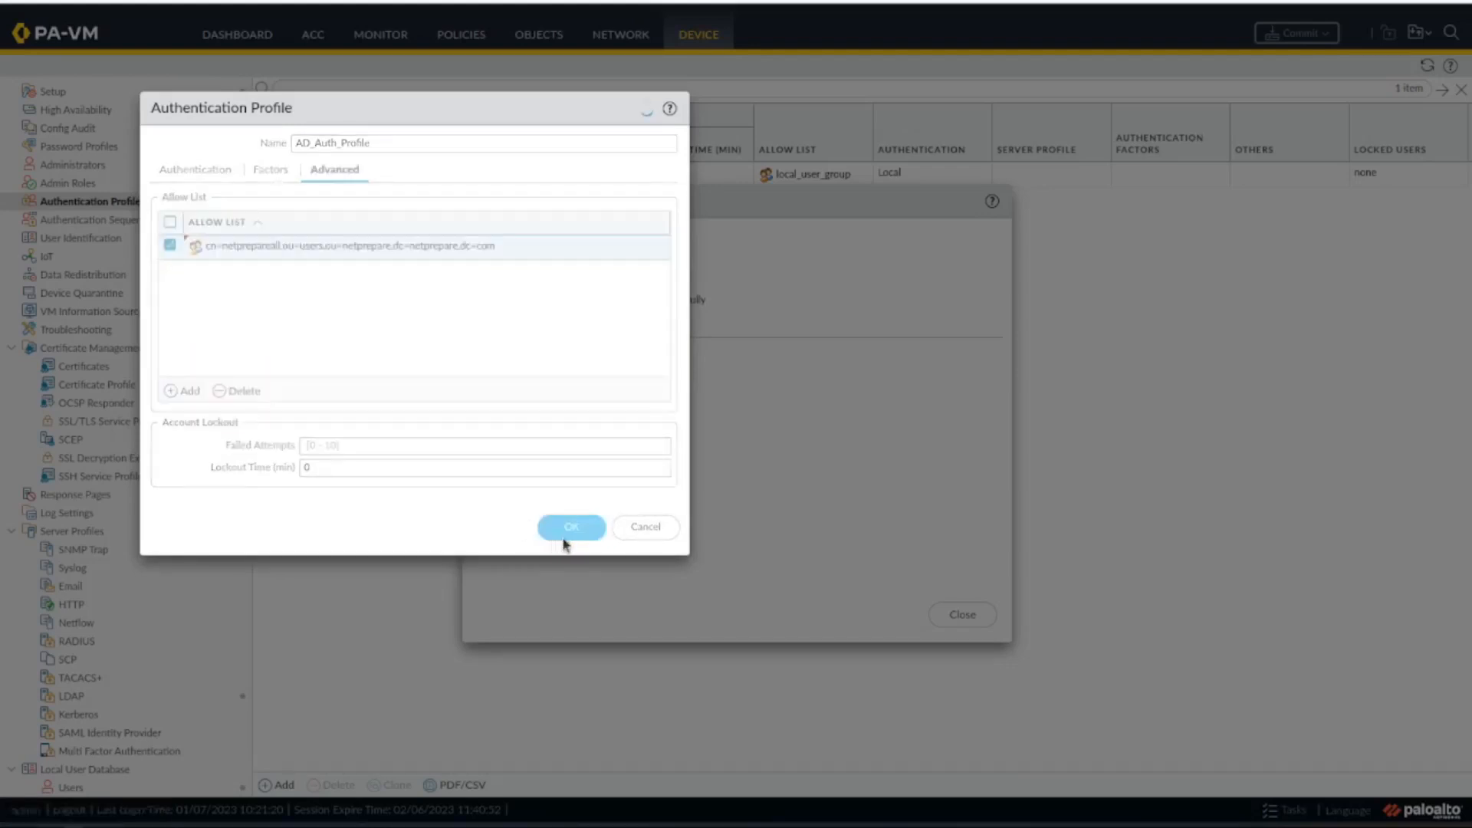
pyautogui.click(962, 613)
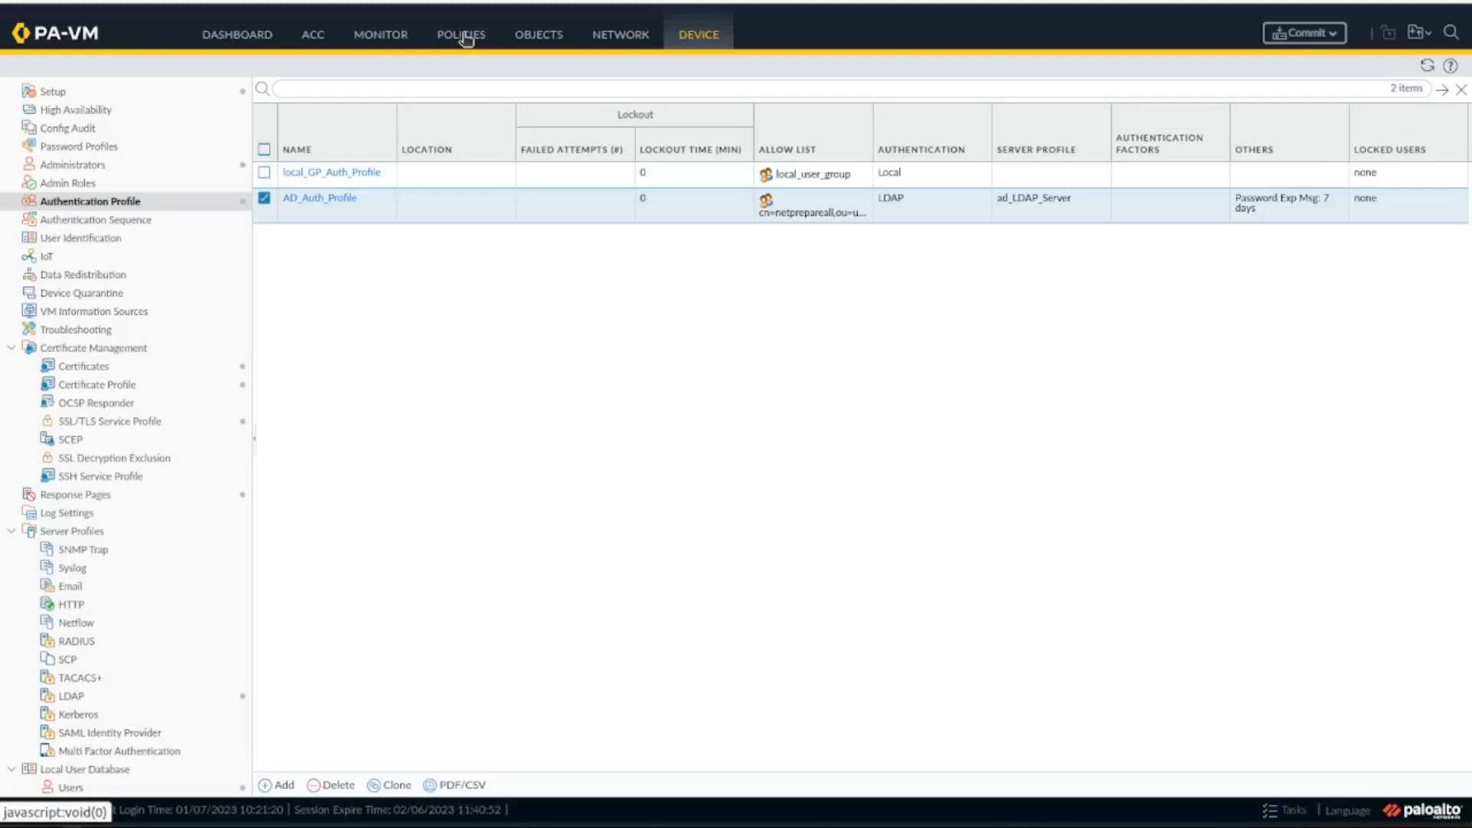
# Open the configuration of the GlobalProtect portal gp_portal.
pyautogui.click(127, 237)
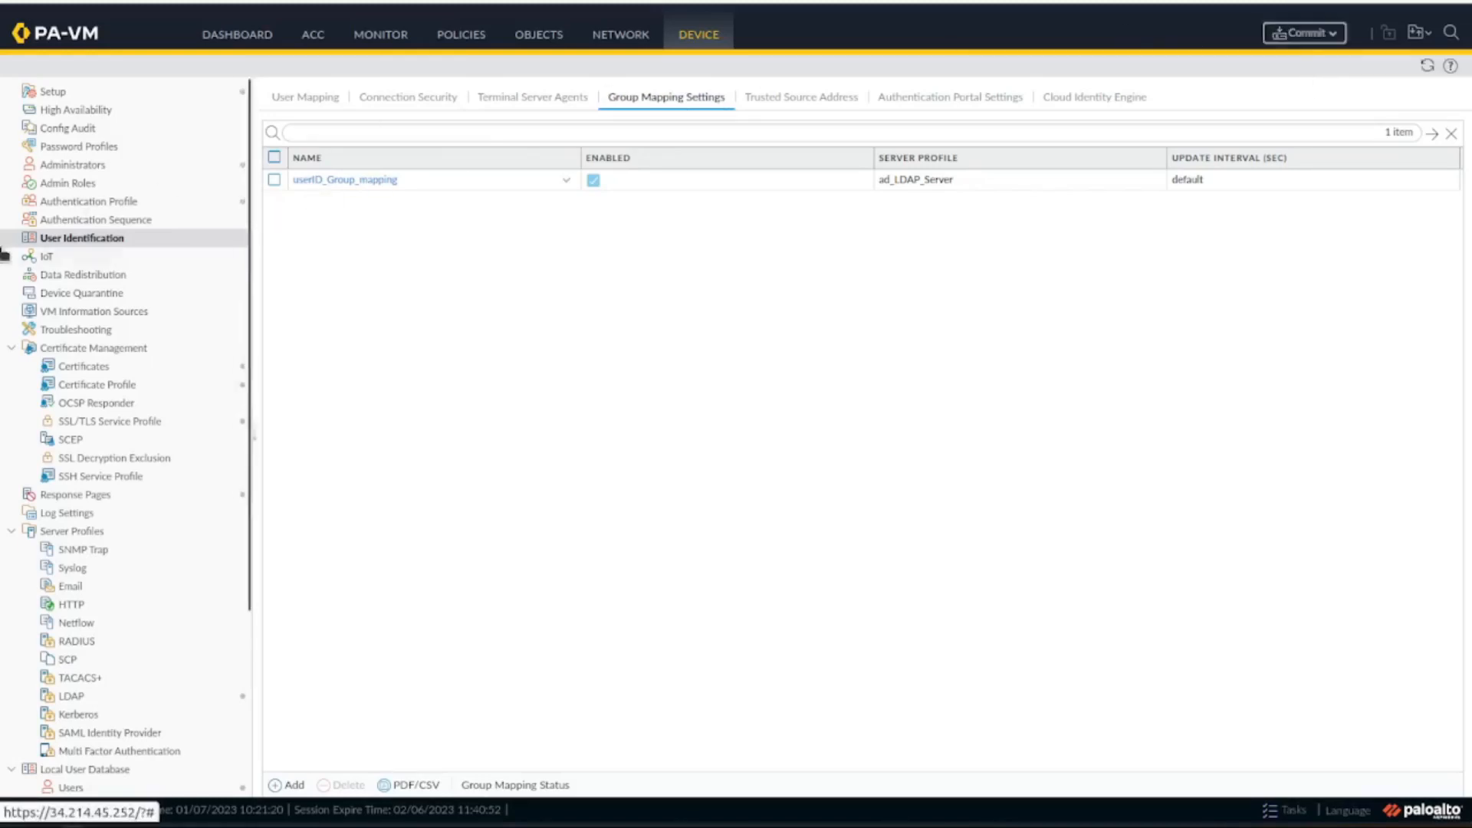
pyautogui.click(481, 49)
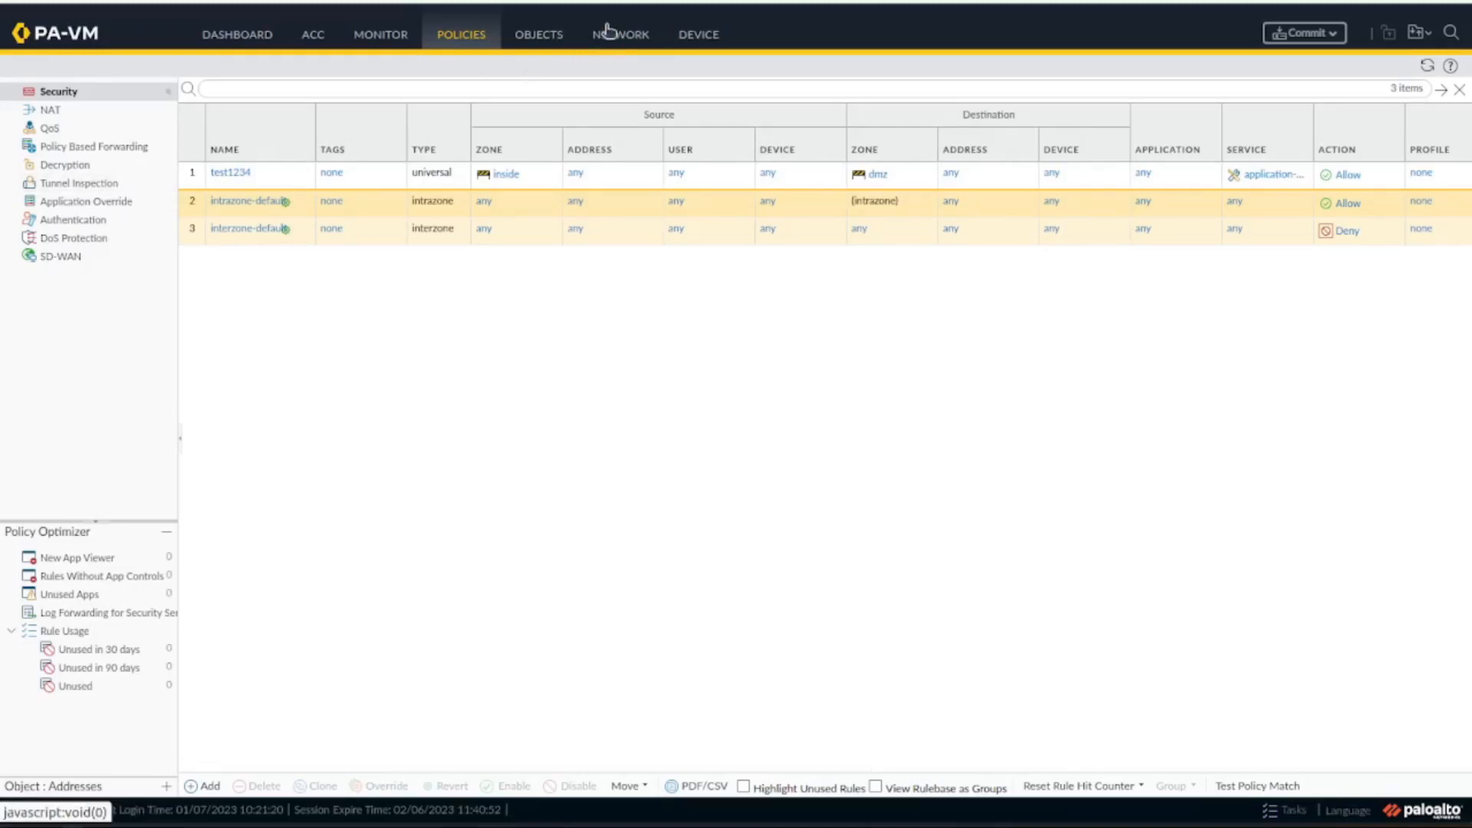
pyautogui.click(620, 34)
pyautogui.click(119, 259)
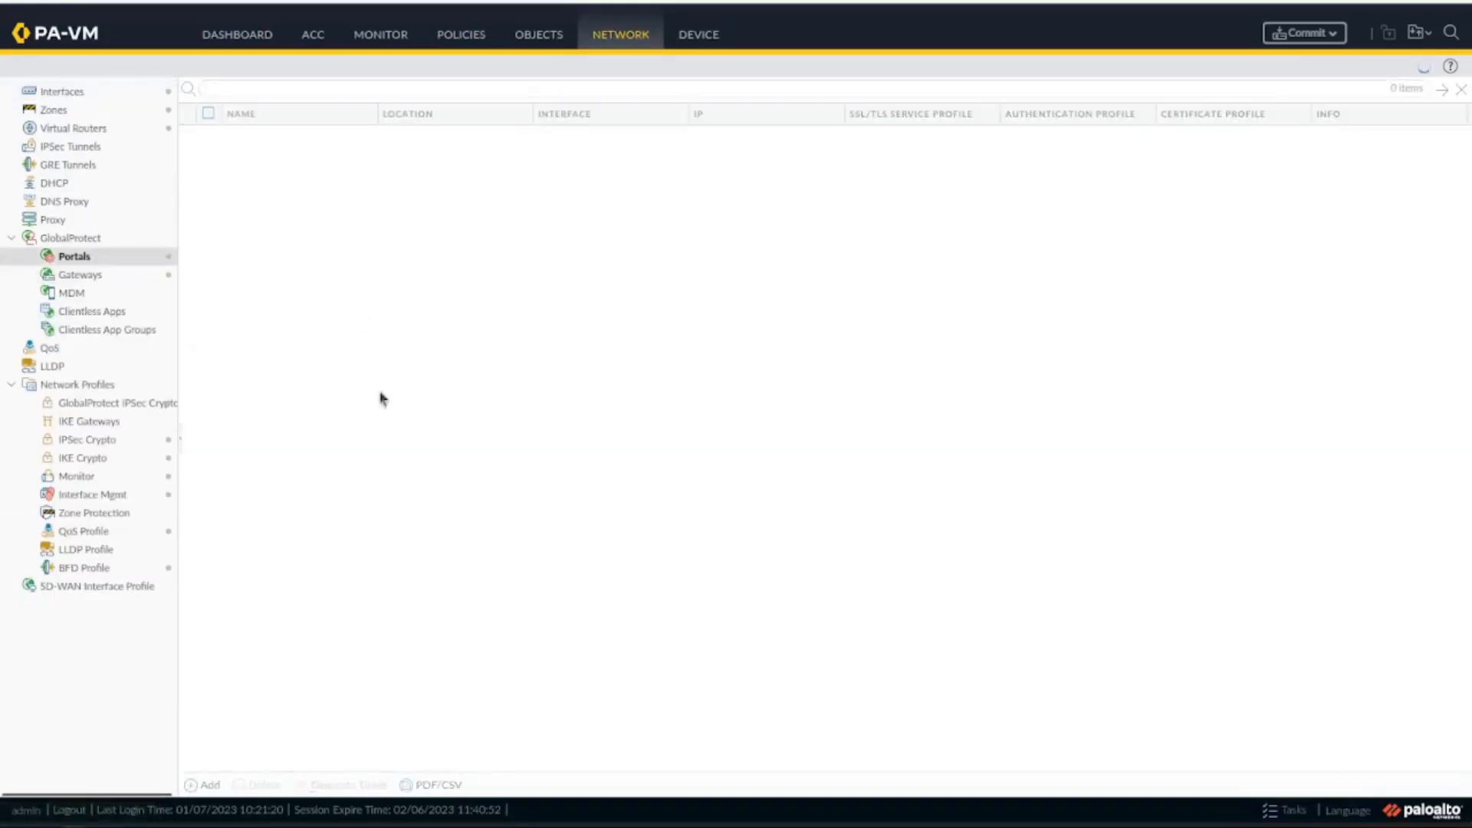
pyautogui.click(247, 136)
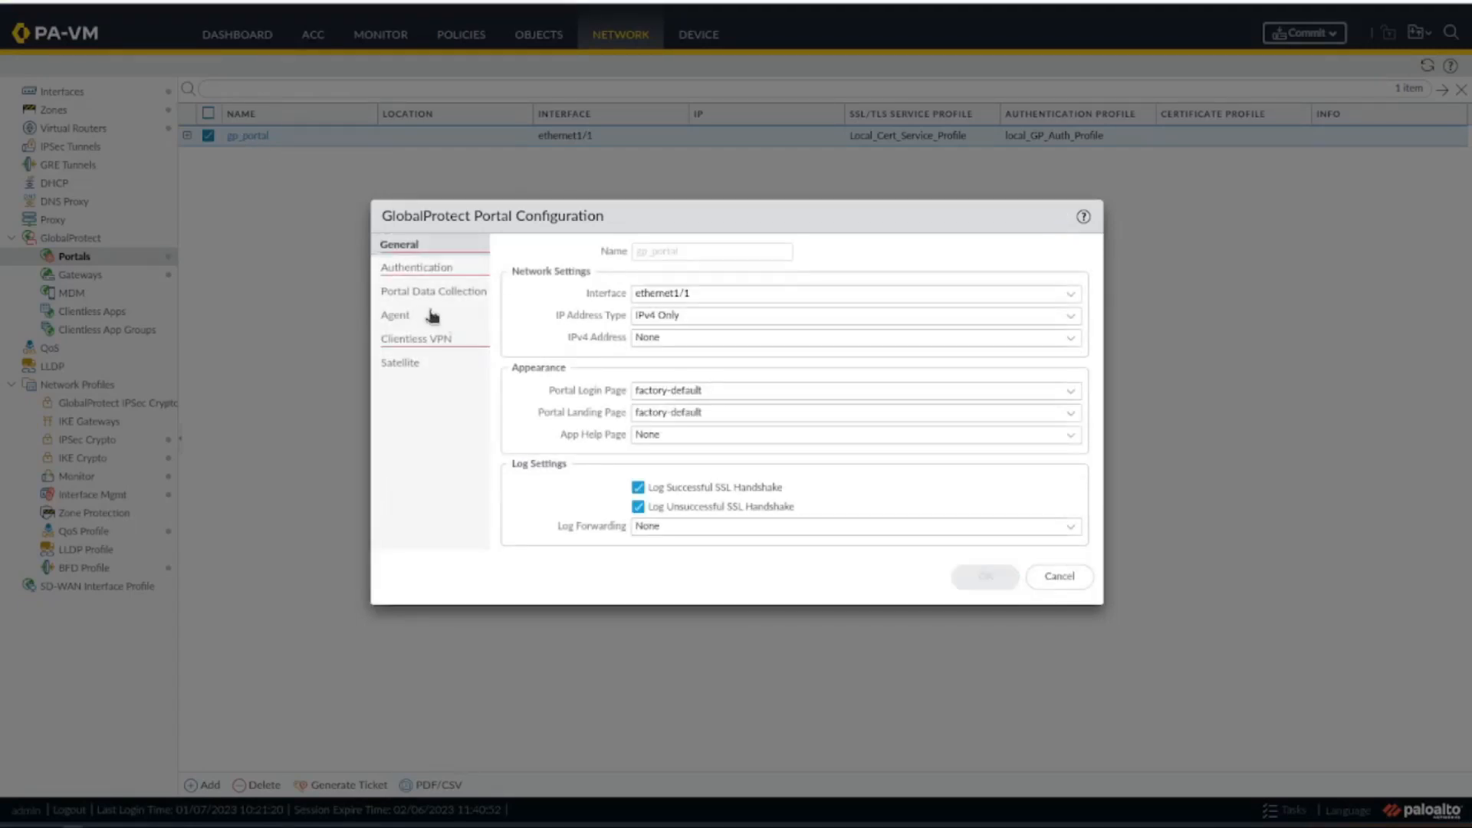
# Add a client authentication entry named AD with AD_Auth_Profile to gp_portal and save the portal.
pyautogui.click(417, 269)
pyautogui.click(548, 514)
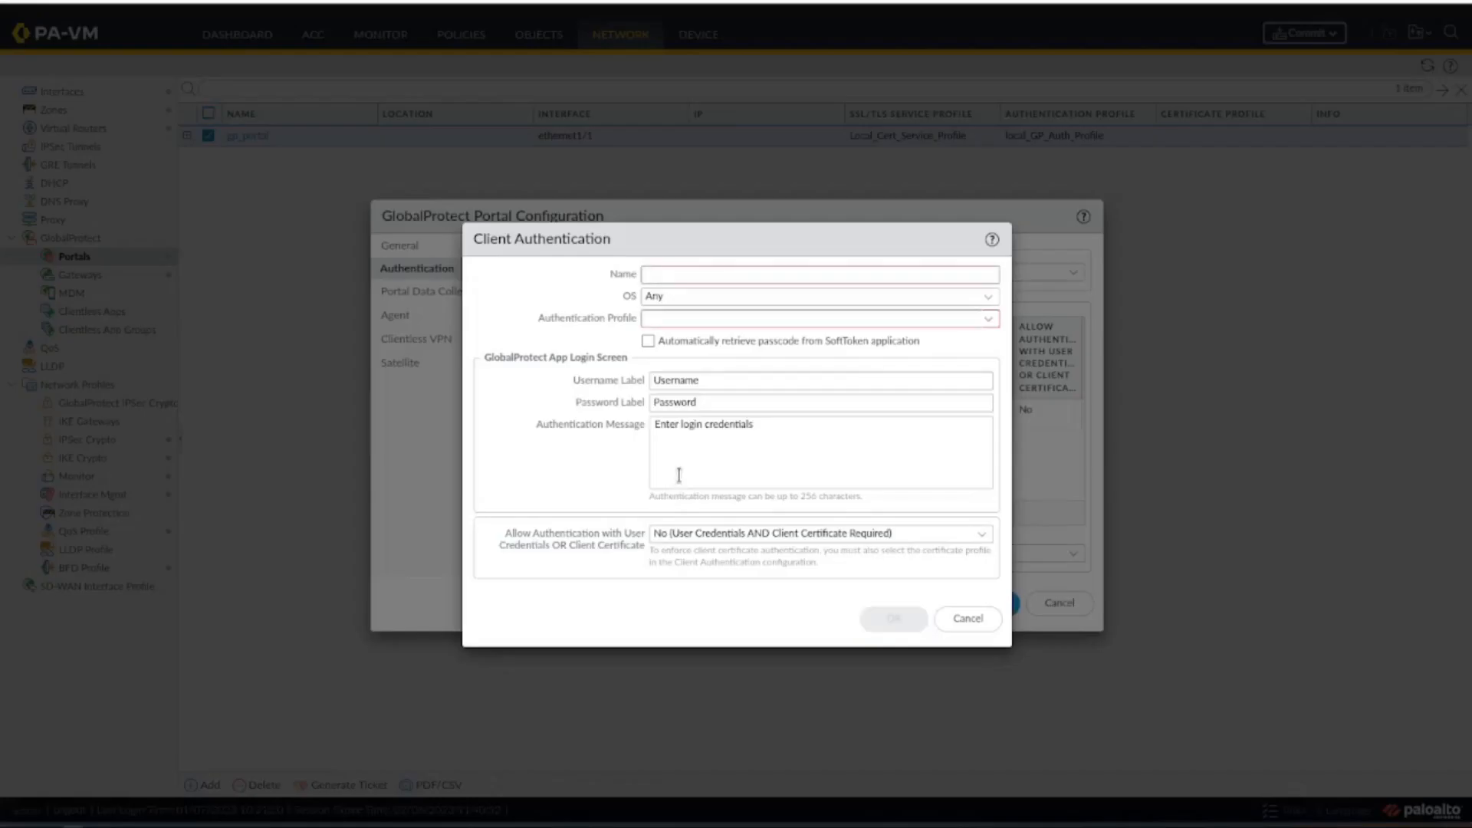
pyautogui.click(987, 326)
pyautogui.click(877, 342)
pyautogui.click(870, 275)
pyautogui.write('AD')
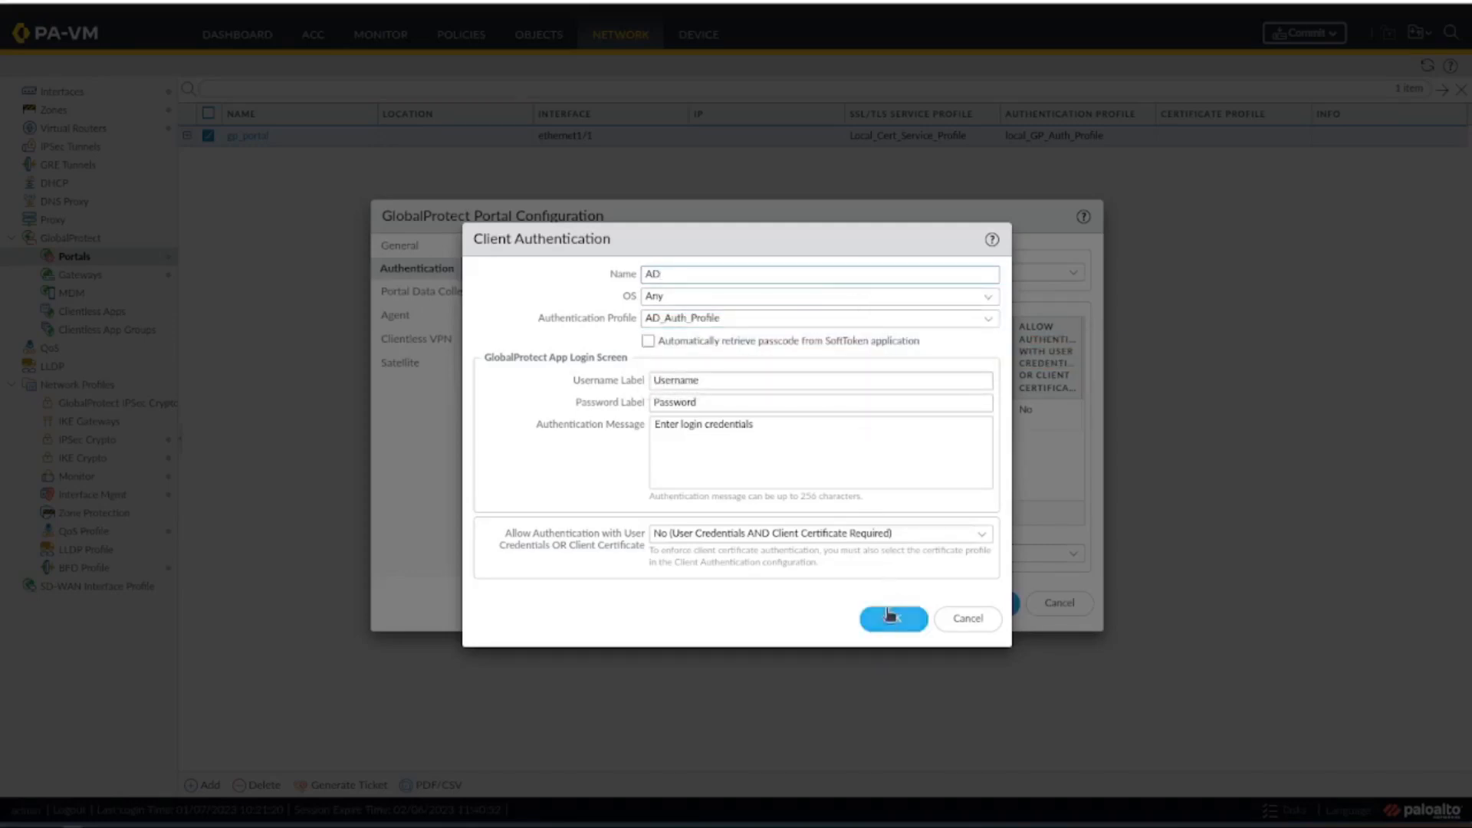
pyautogui.click(886, 623)
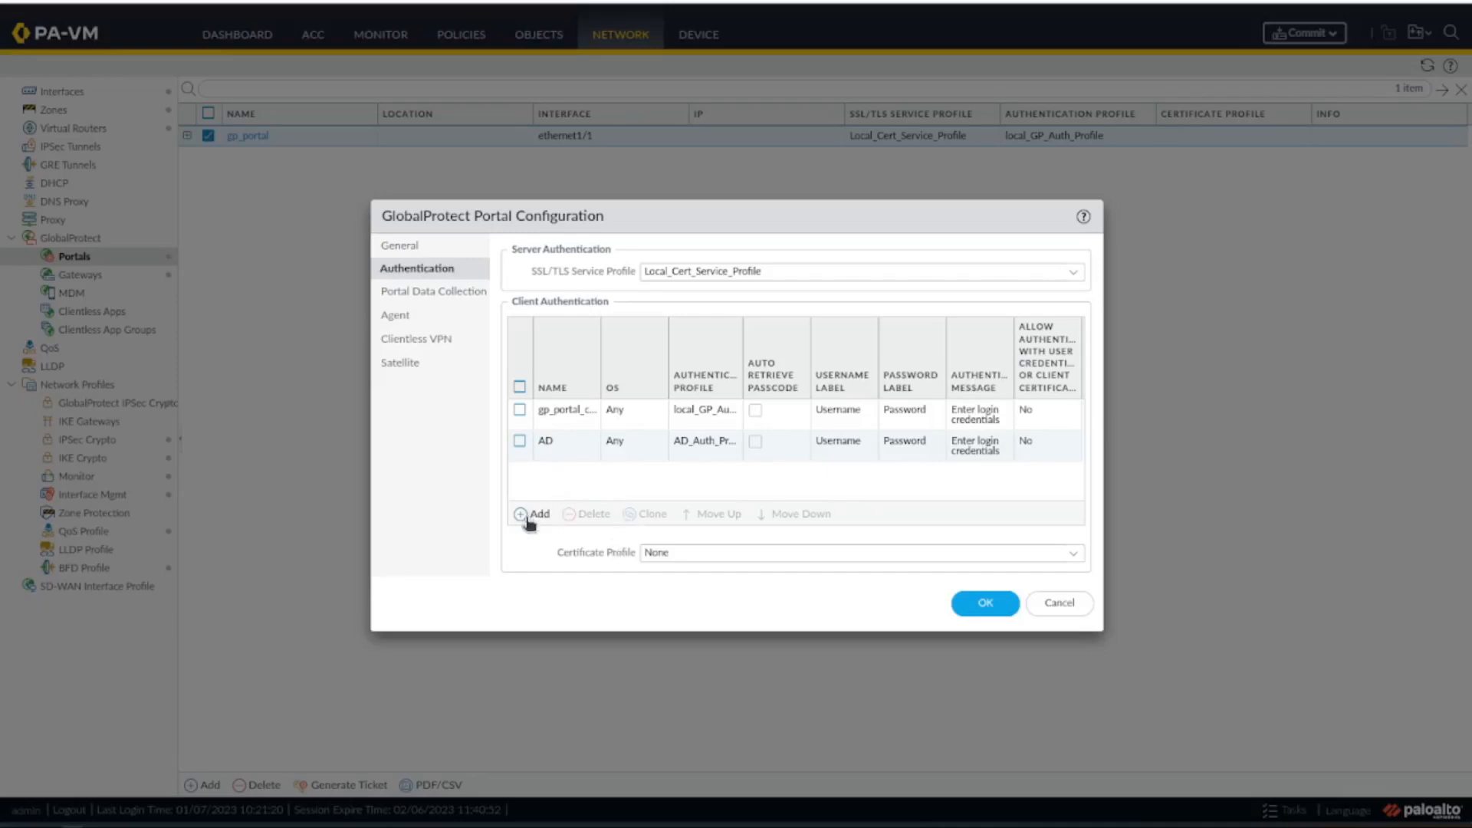
pyautogui.click(981, 604)
# Add a client authentication entry named AD with AD_Auth_Profile to the GlobalProtect gateway GP_GW and save it.
pyautogui.click(110, 277)
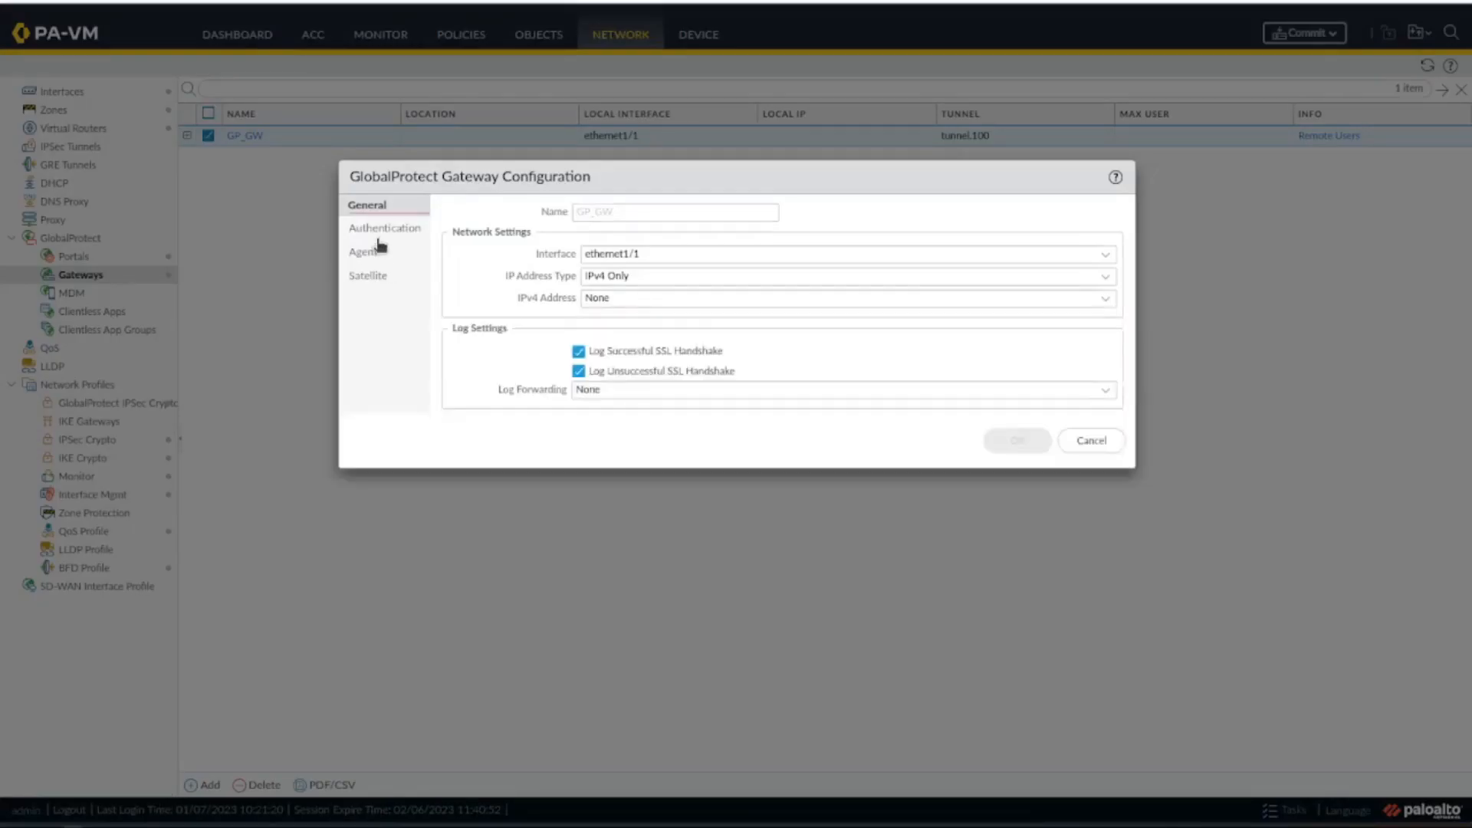
pyautogui.click(384, 232)
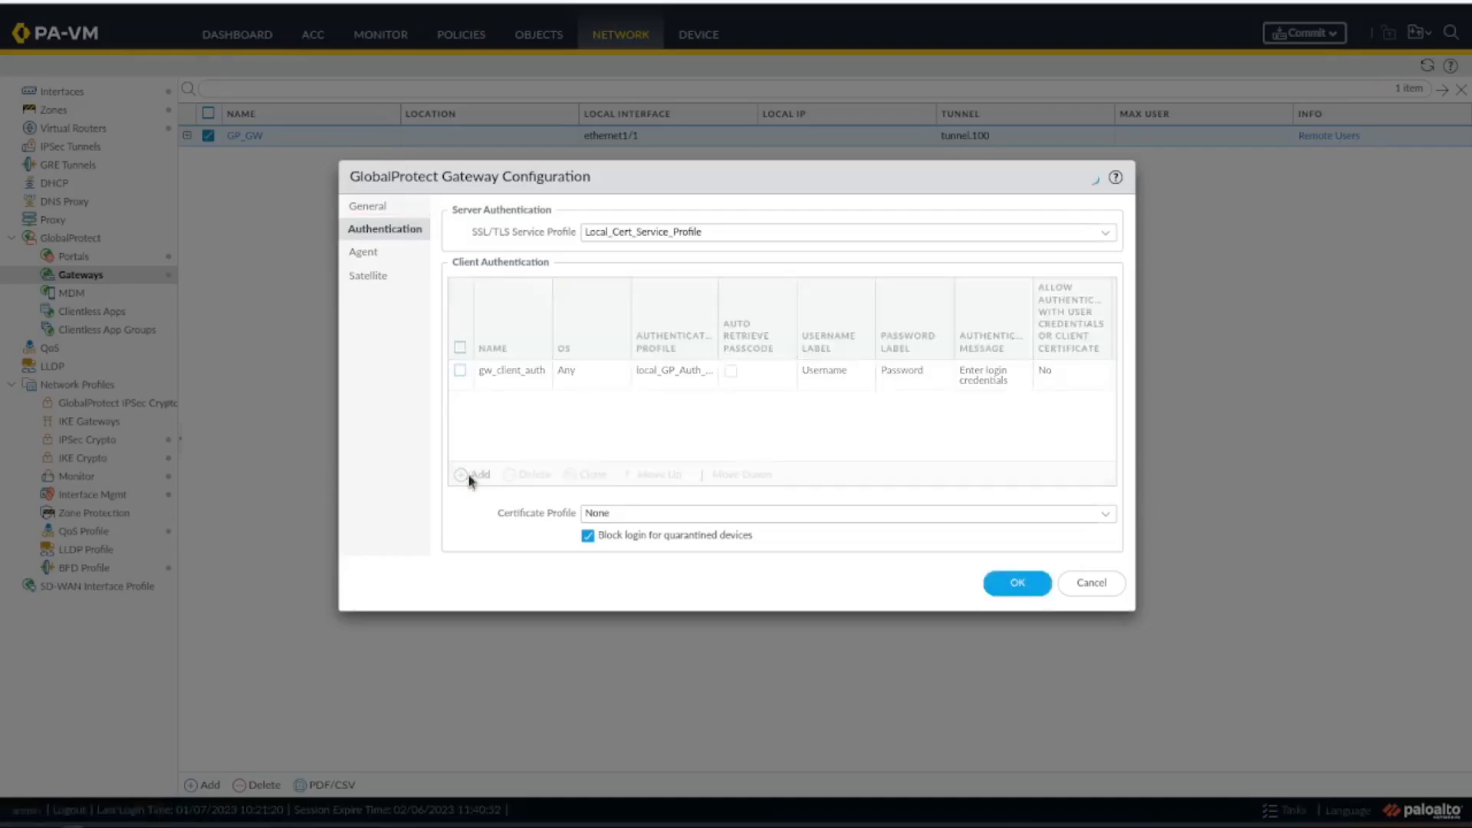
pyautogui.click(471, 475)
pyautogui.write('AD')
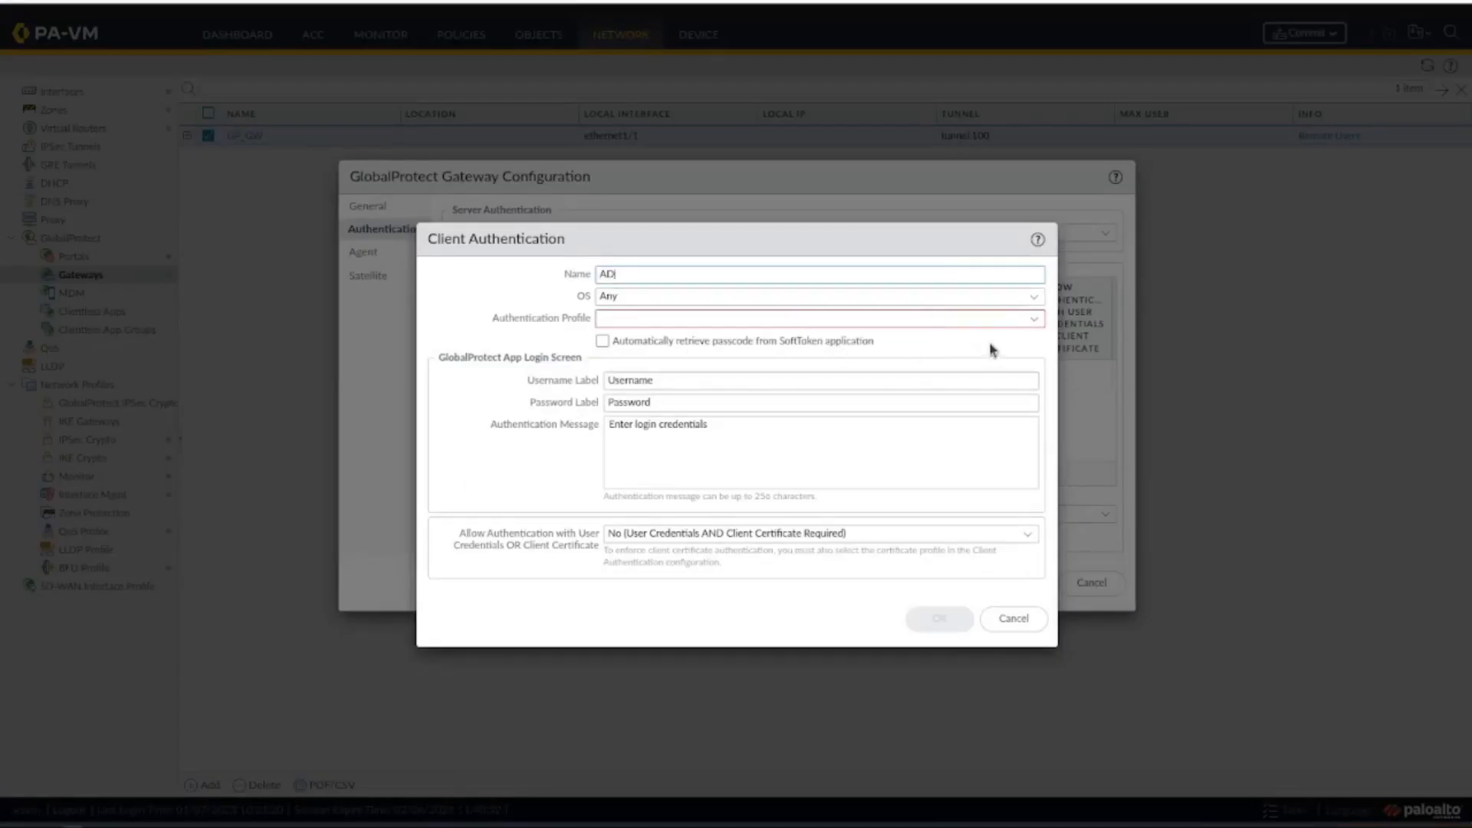
pyautogui.click(1034, 321)
pyautogui.click(941, 349)
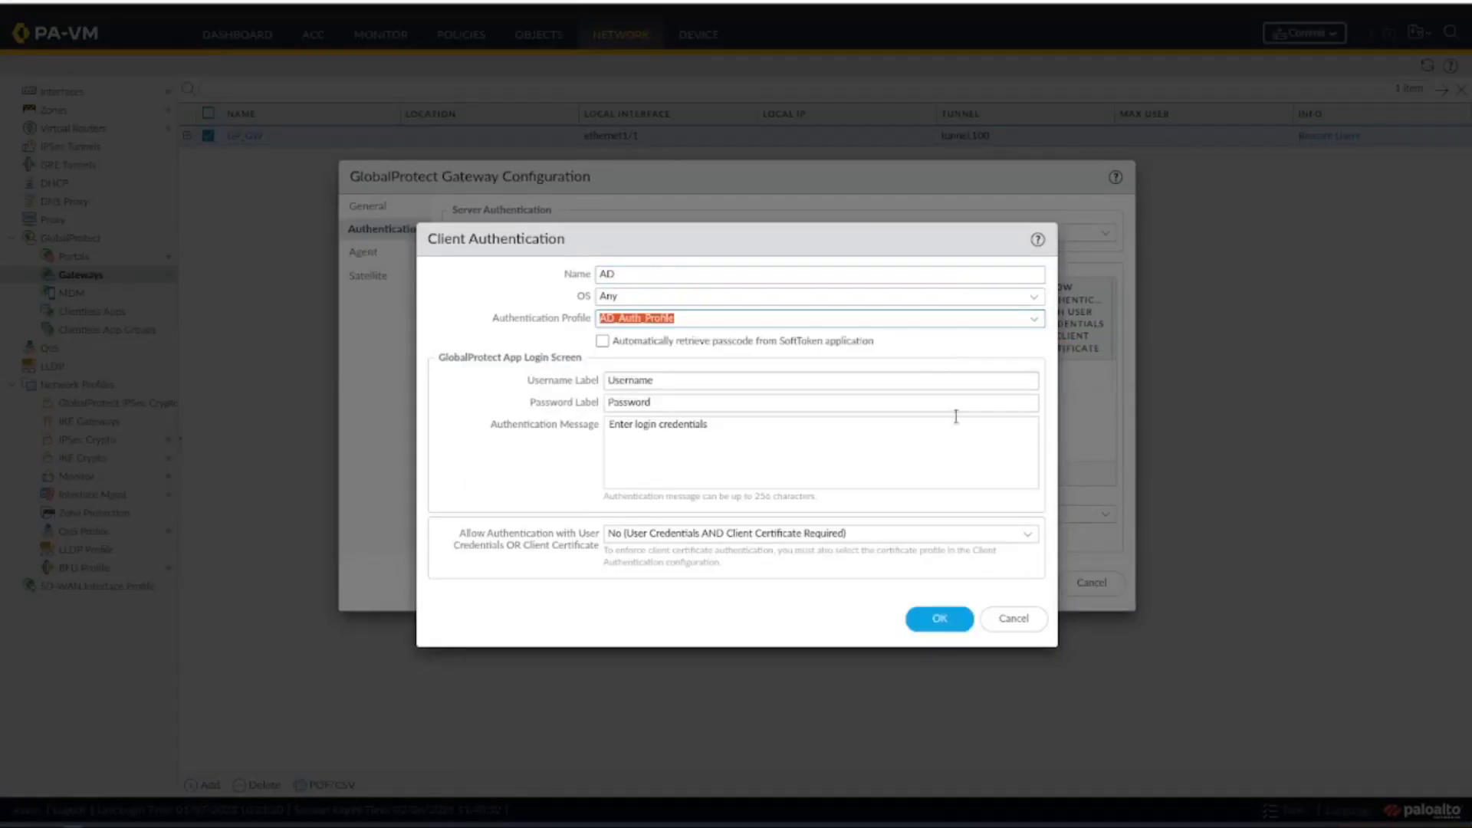
pyautogui.click(940, 620)
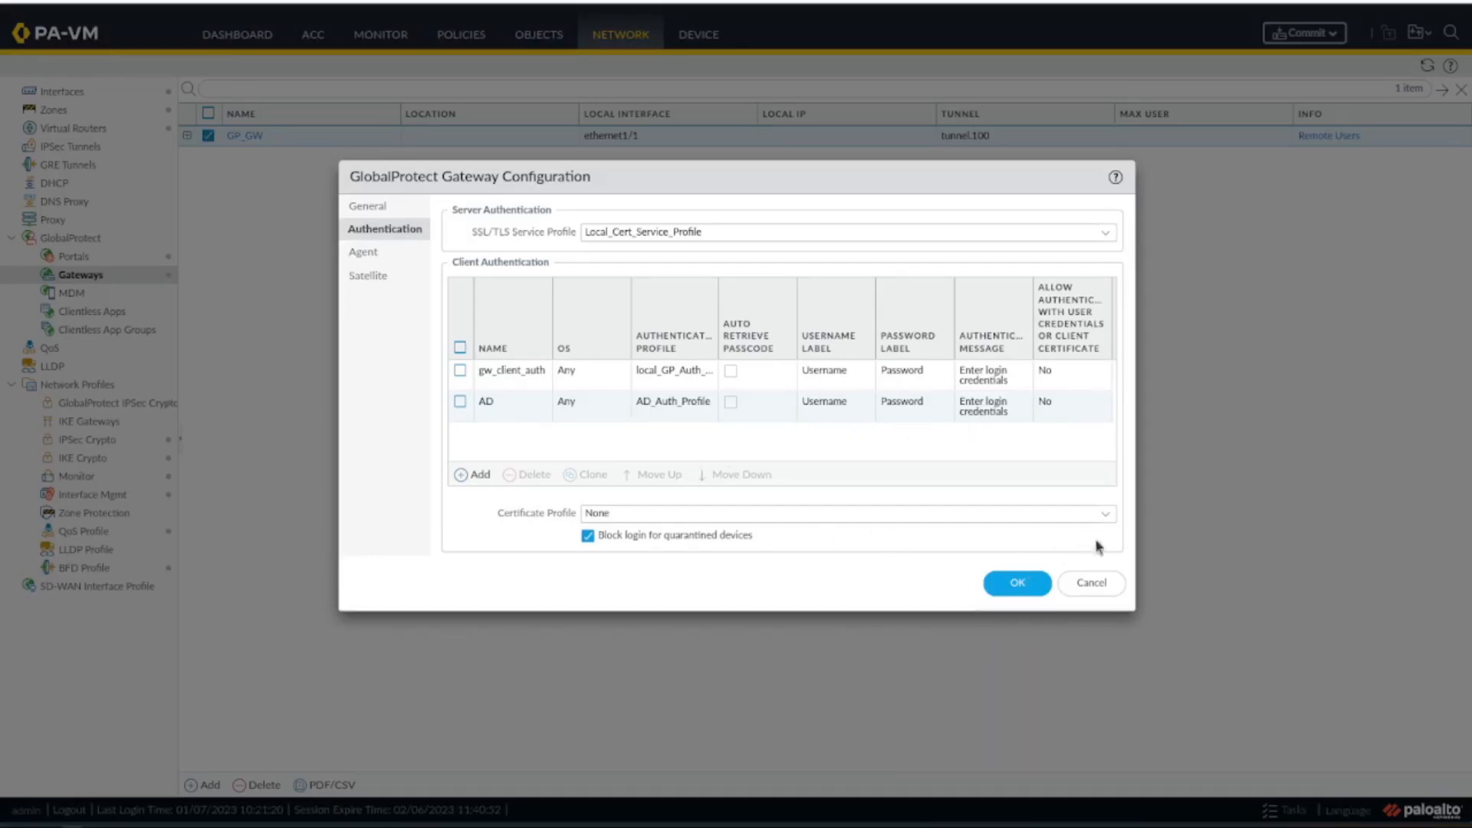
pyautogui.click(1003, 585)
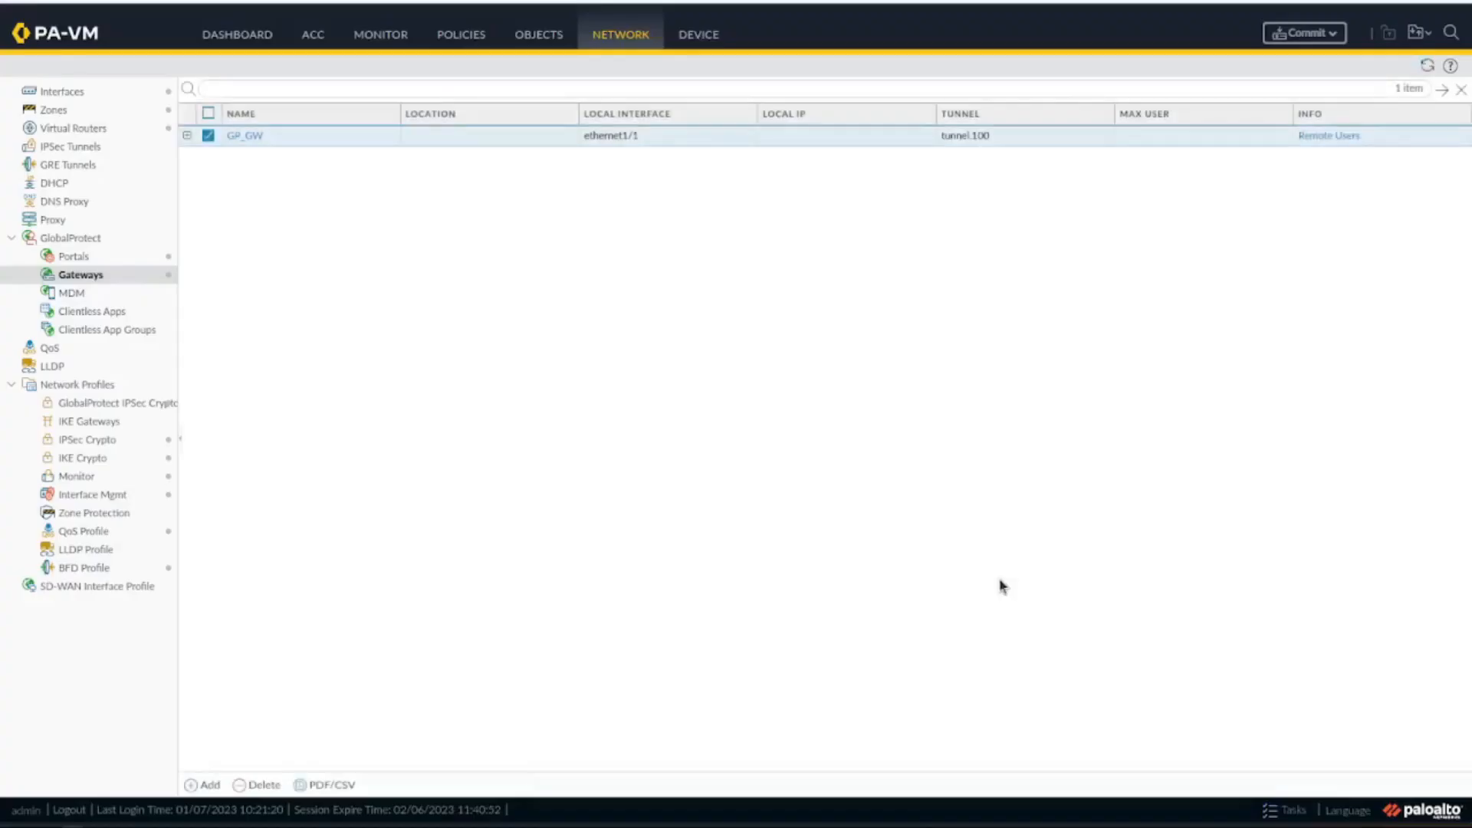
# Open the agent client settings of the GlobalProtect gateway GP_GW.
pyautogui.click(251, 136)
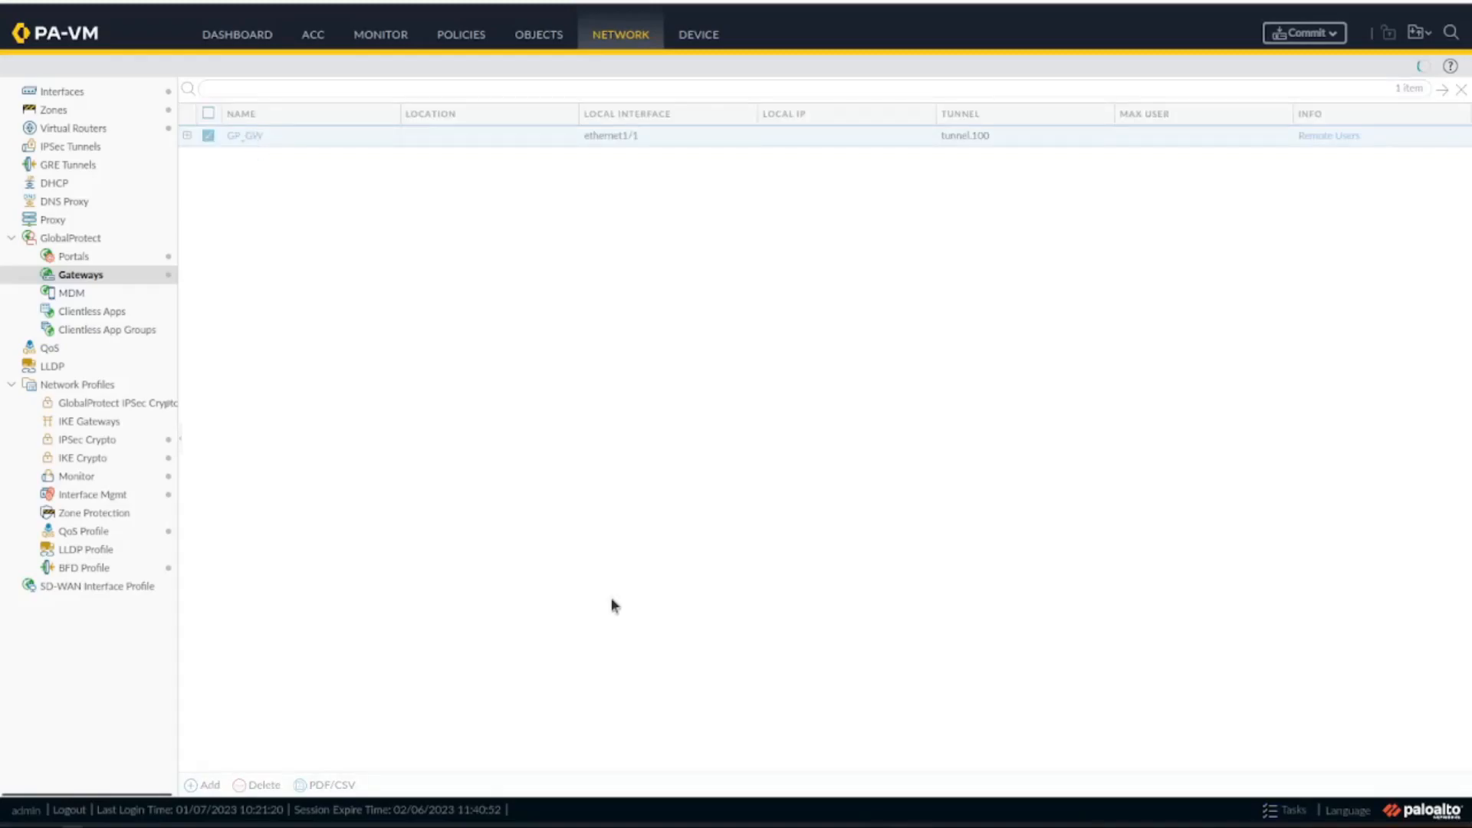
pyautogui.click(375, 255)
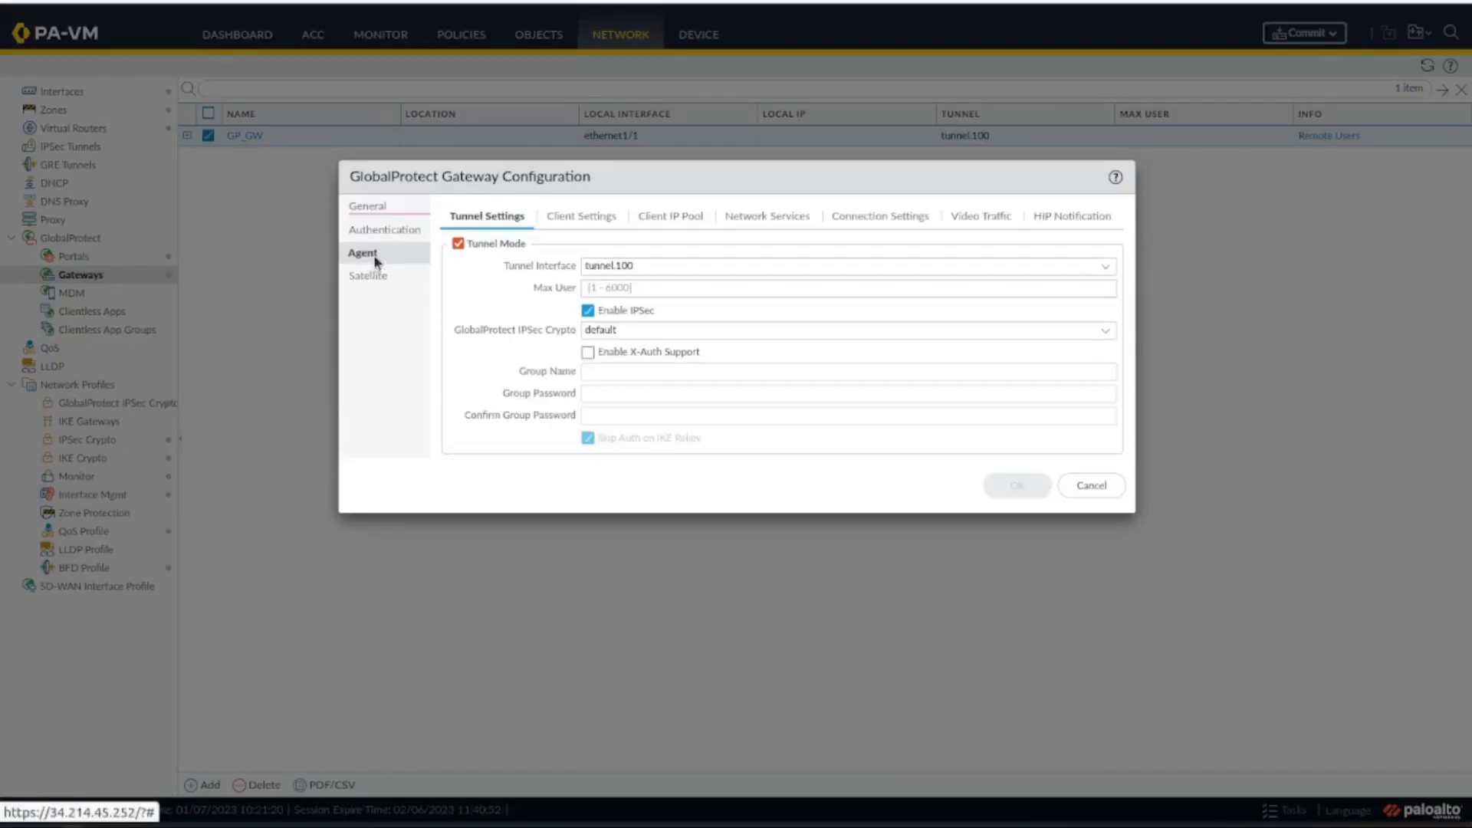
pyautogui.click(584, 219)
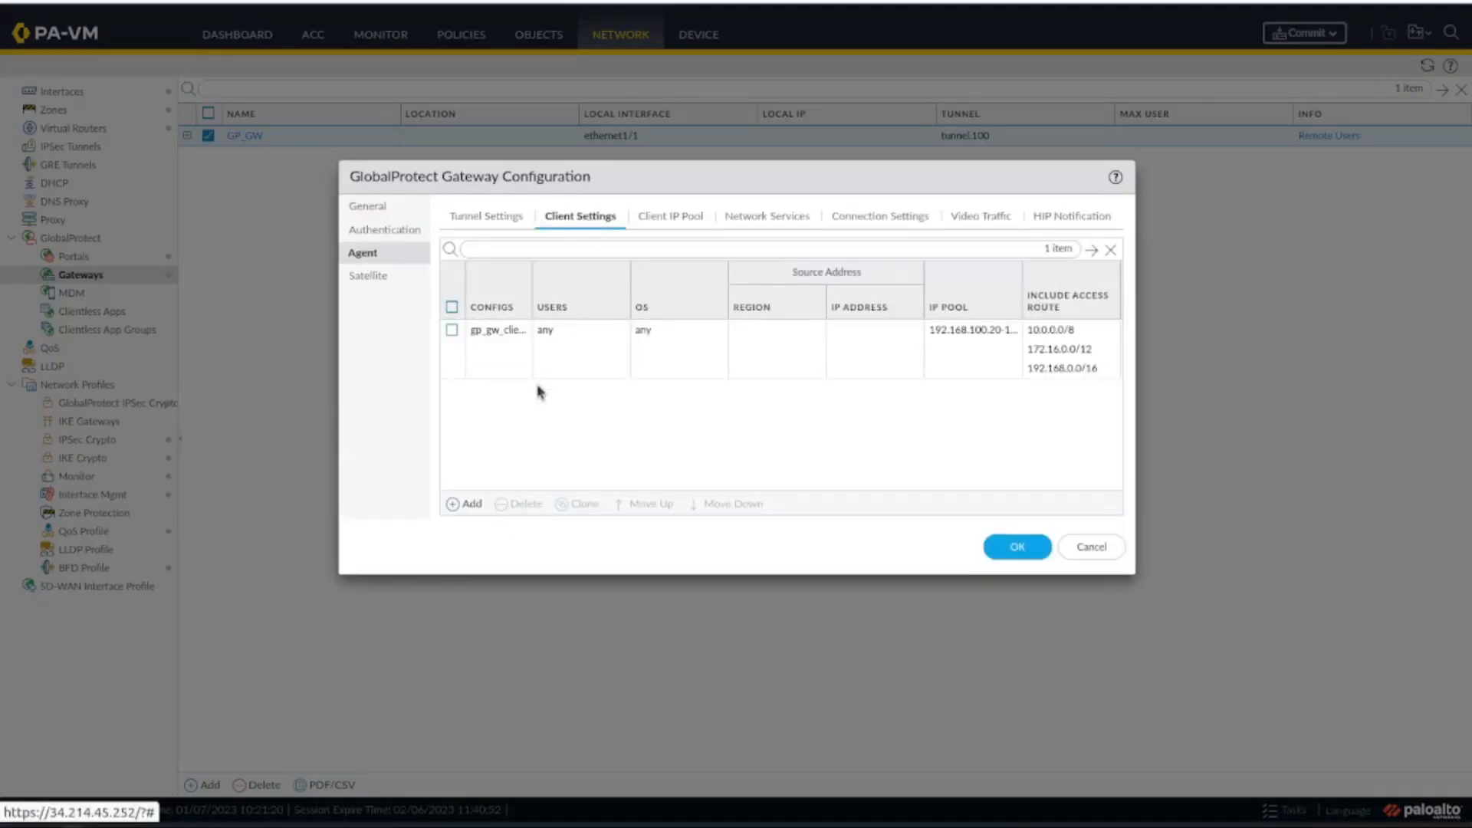
pyautogui.click(470, 511)
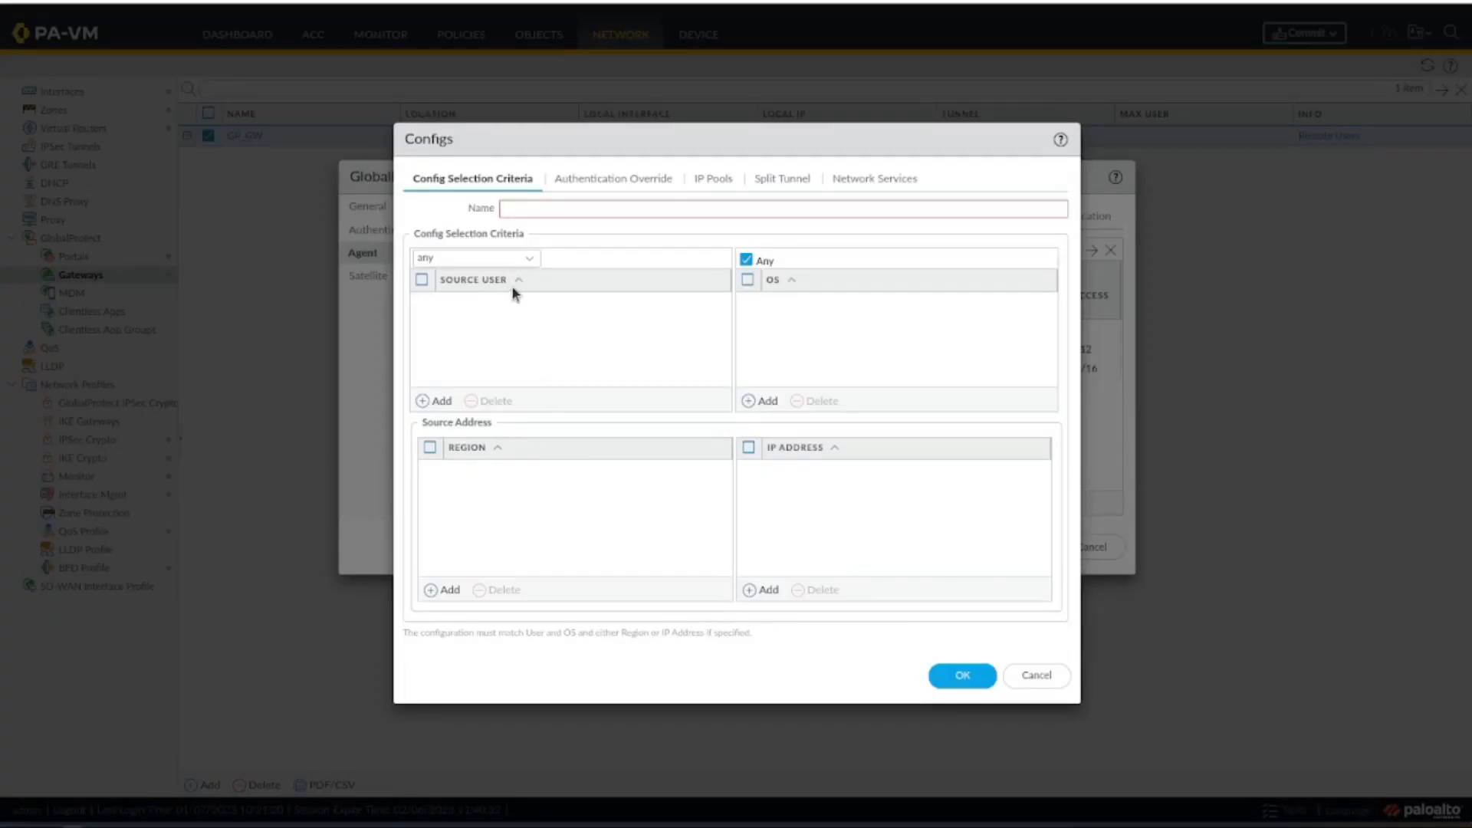
pyautogui.click(443, 401)
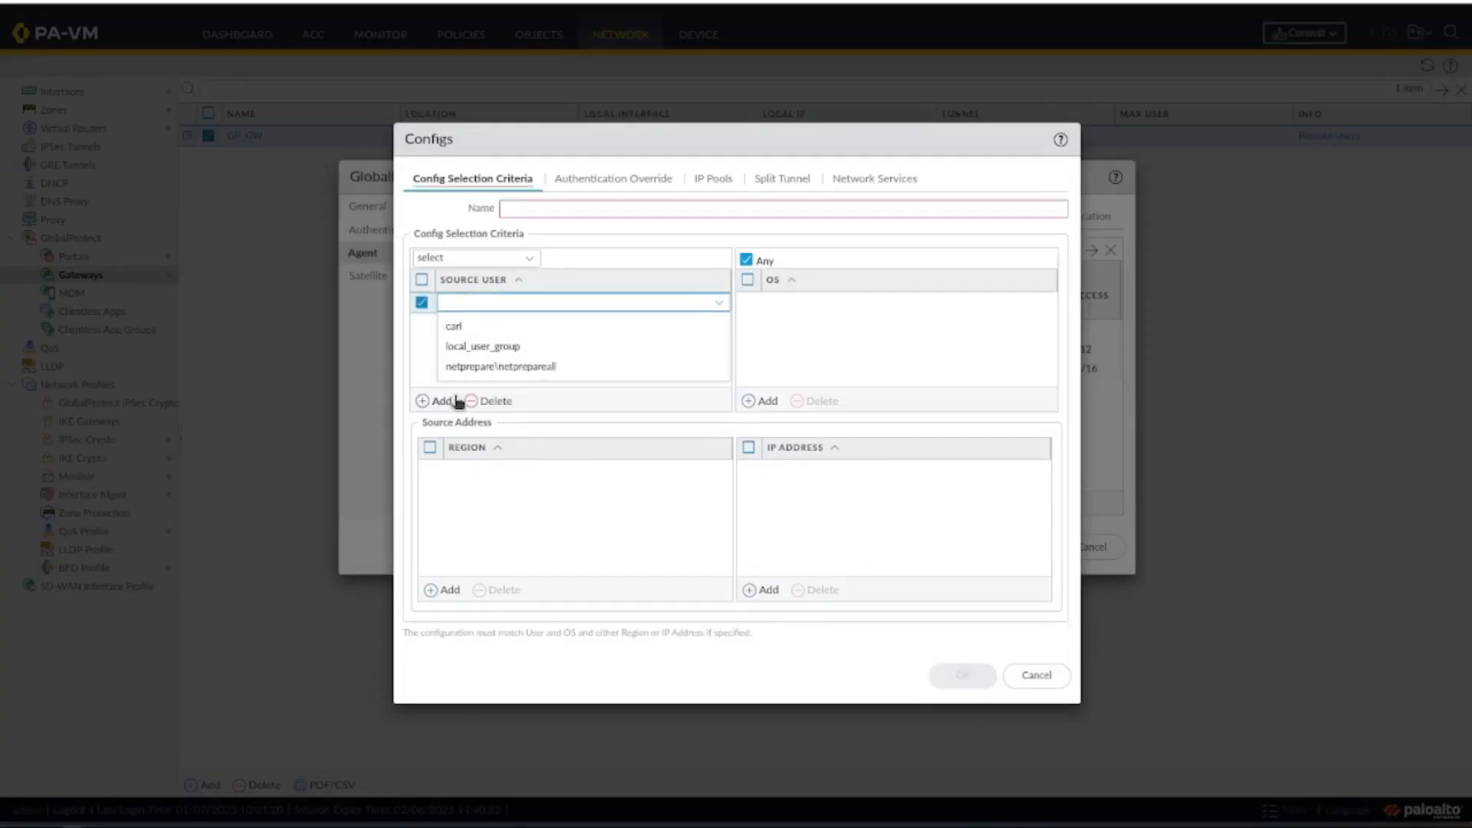
pyautogui.click(536, 368)
pyautogui.click(701, 391)
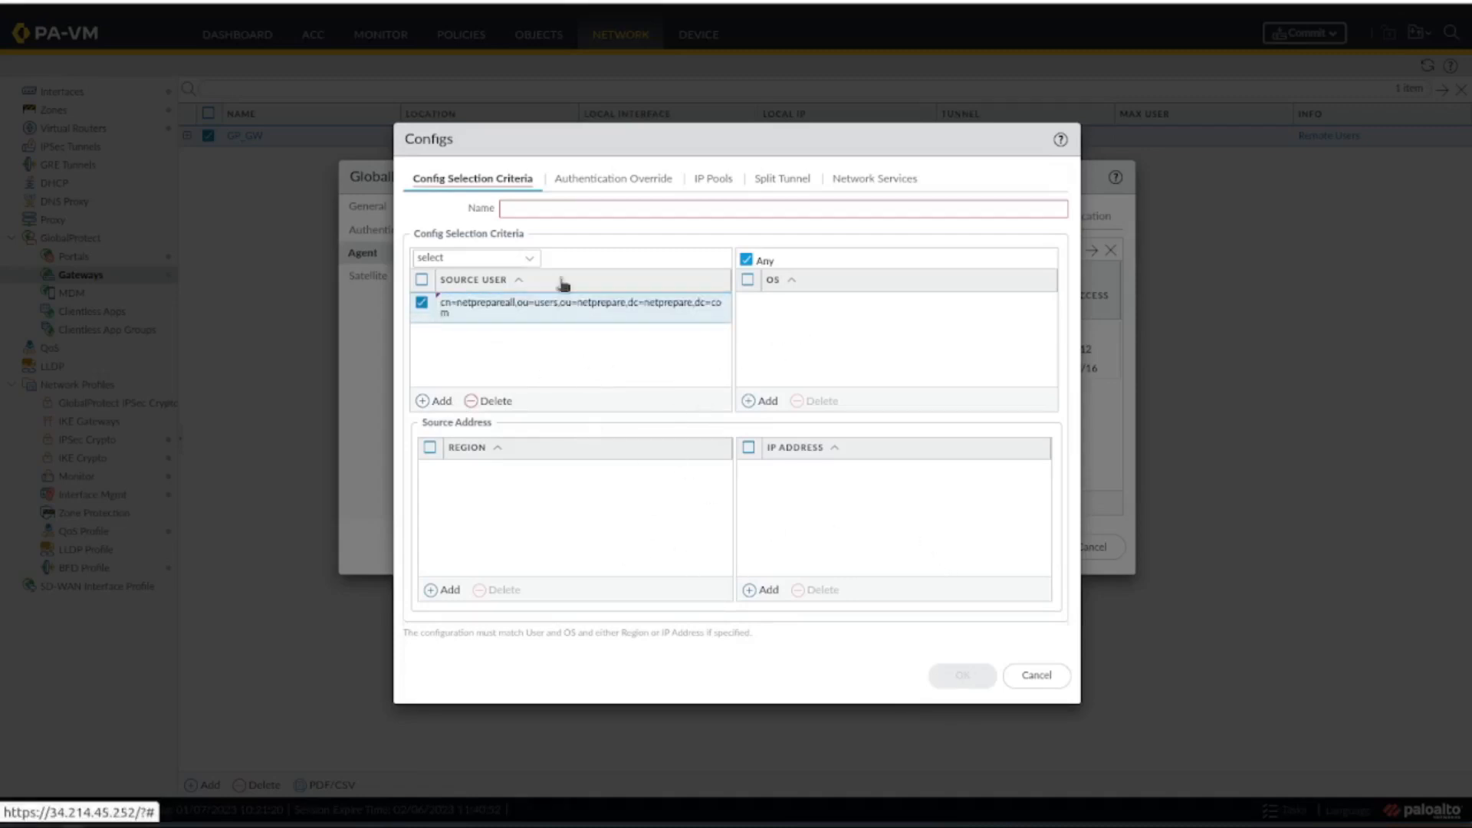
pyautogui.click(606, 181)
pyautogui.click(702, 181)
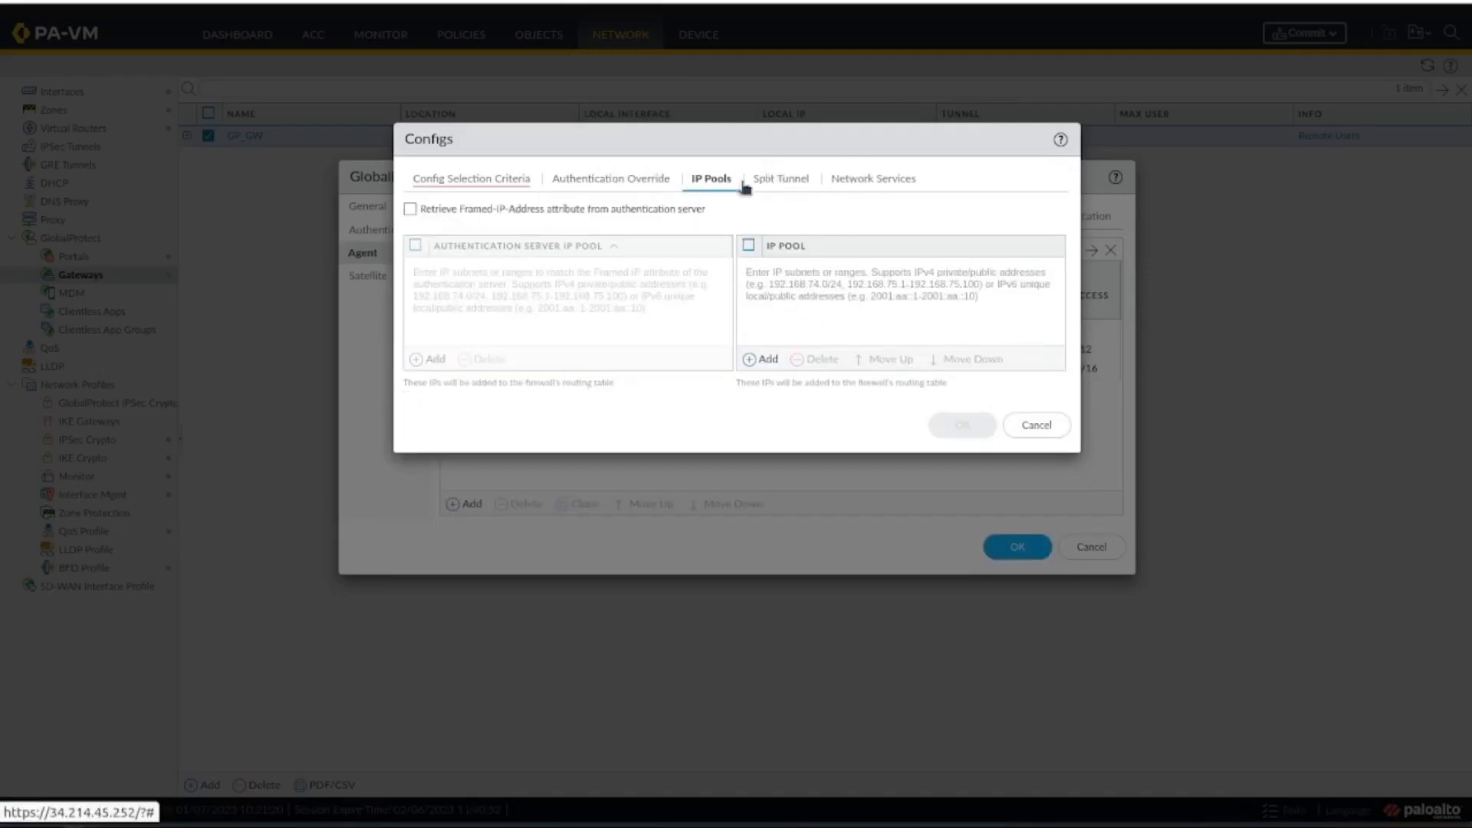
pyautogui.click(650, 179)
pyautogui.click(516, 181)
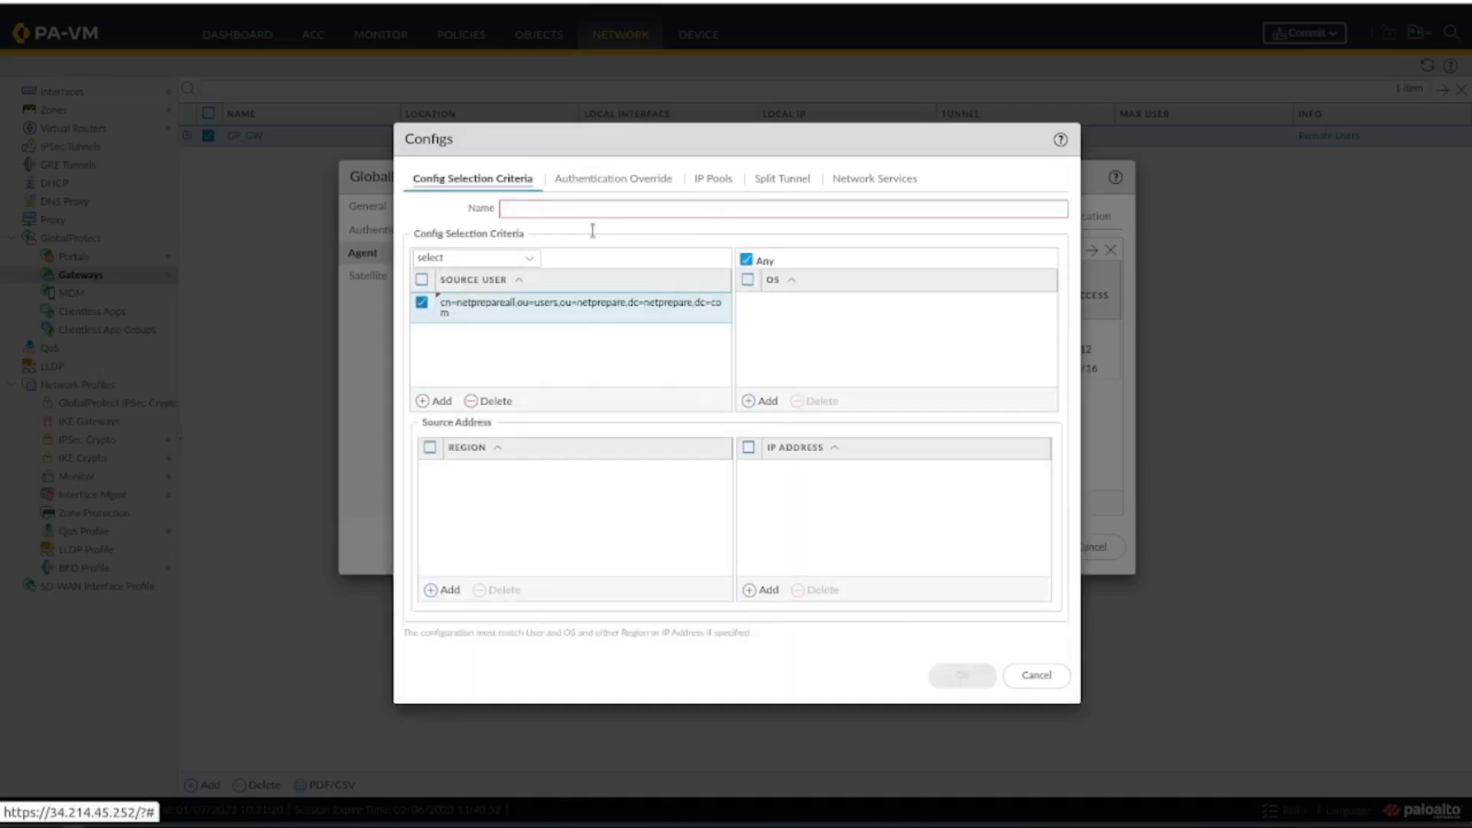
pyautogui.click(1037, 675)
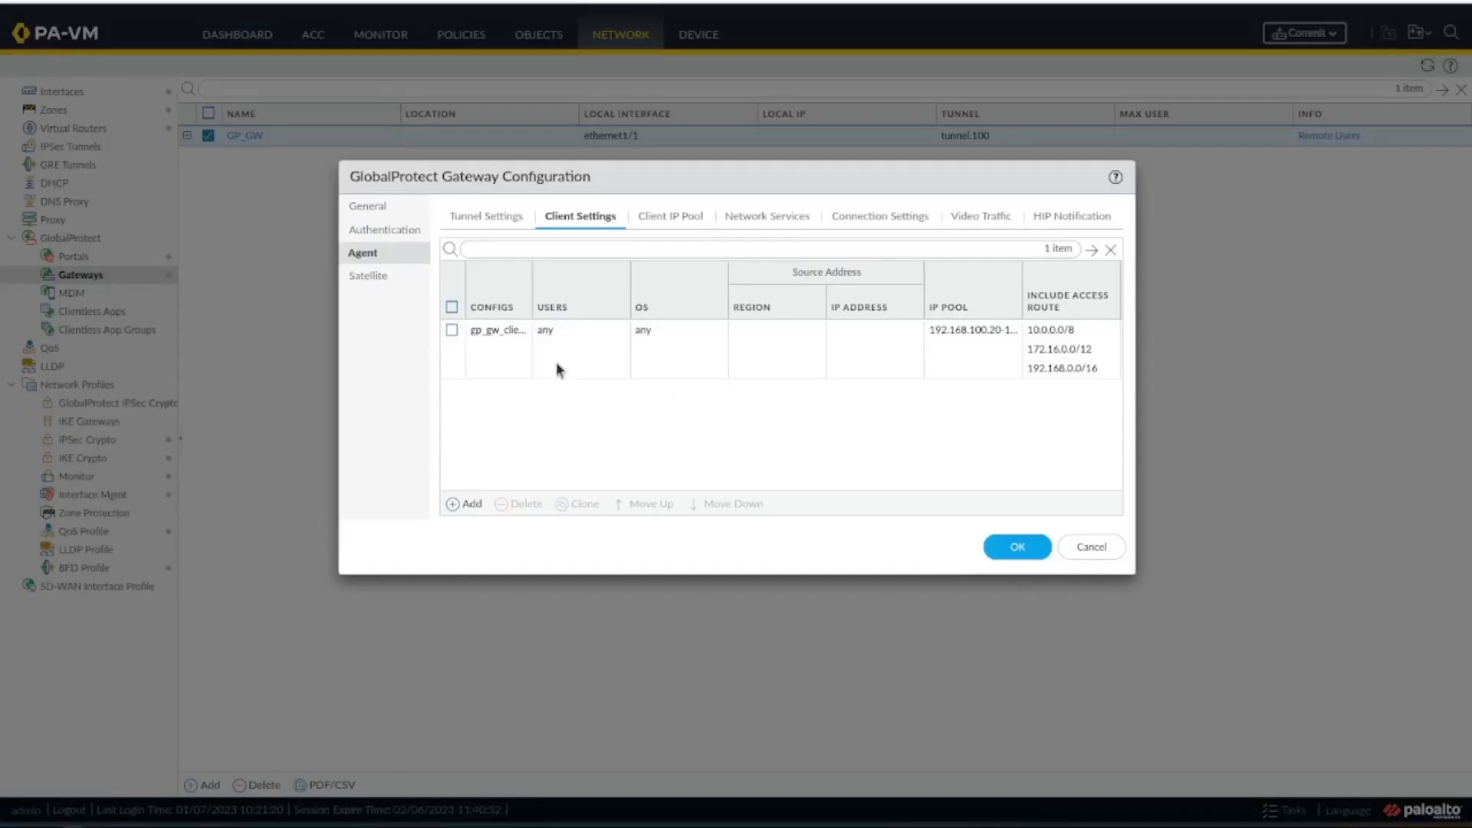
# Review gp_gw_client_config's selection criteria, authentication override, IP pools, split tunnel and network services, and close the gateway configuration without saving.
pyautogui.click(484, 337)
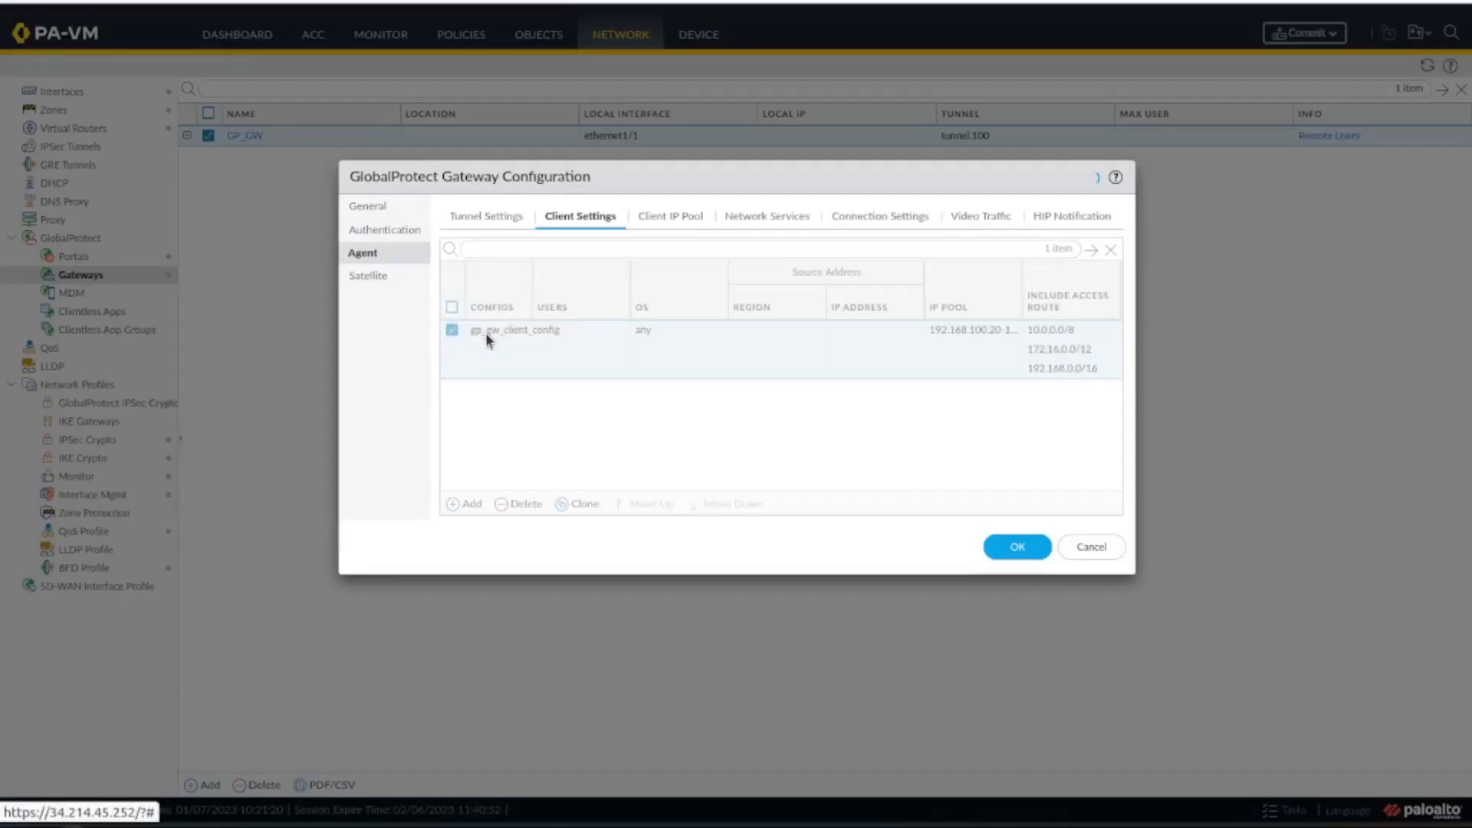
pyautogui.click(486, 333)
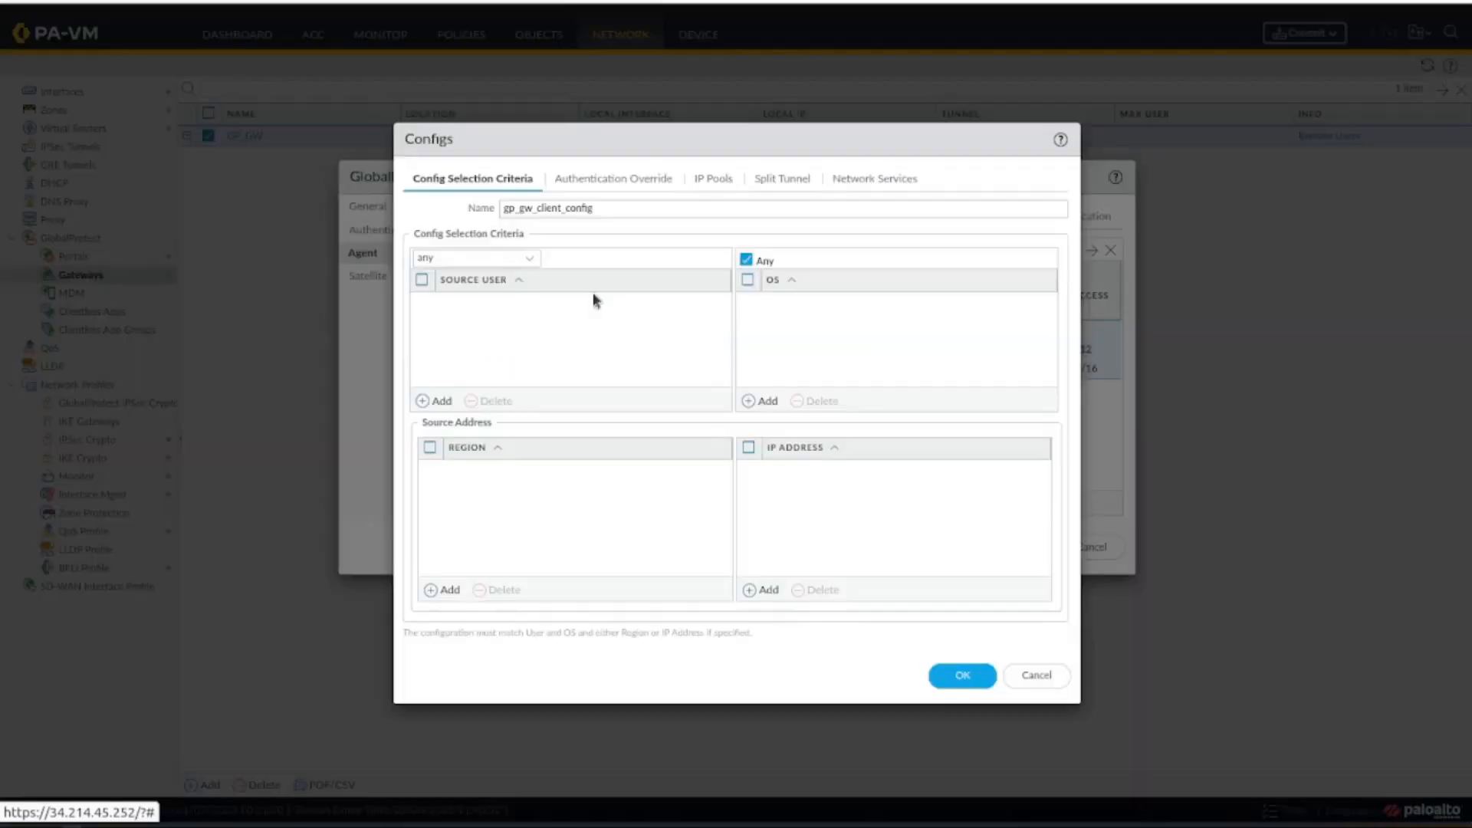
pyautogui.click(612, 184)
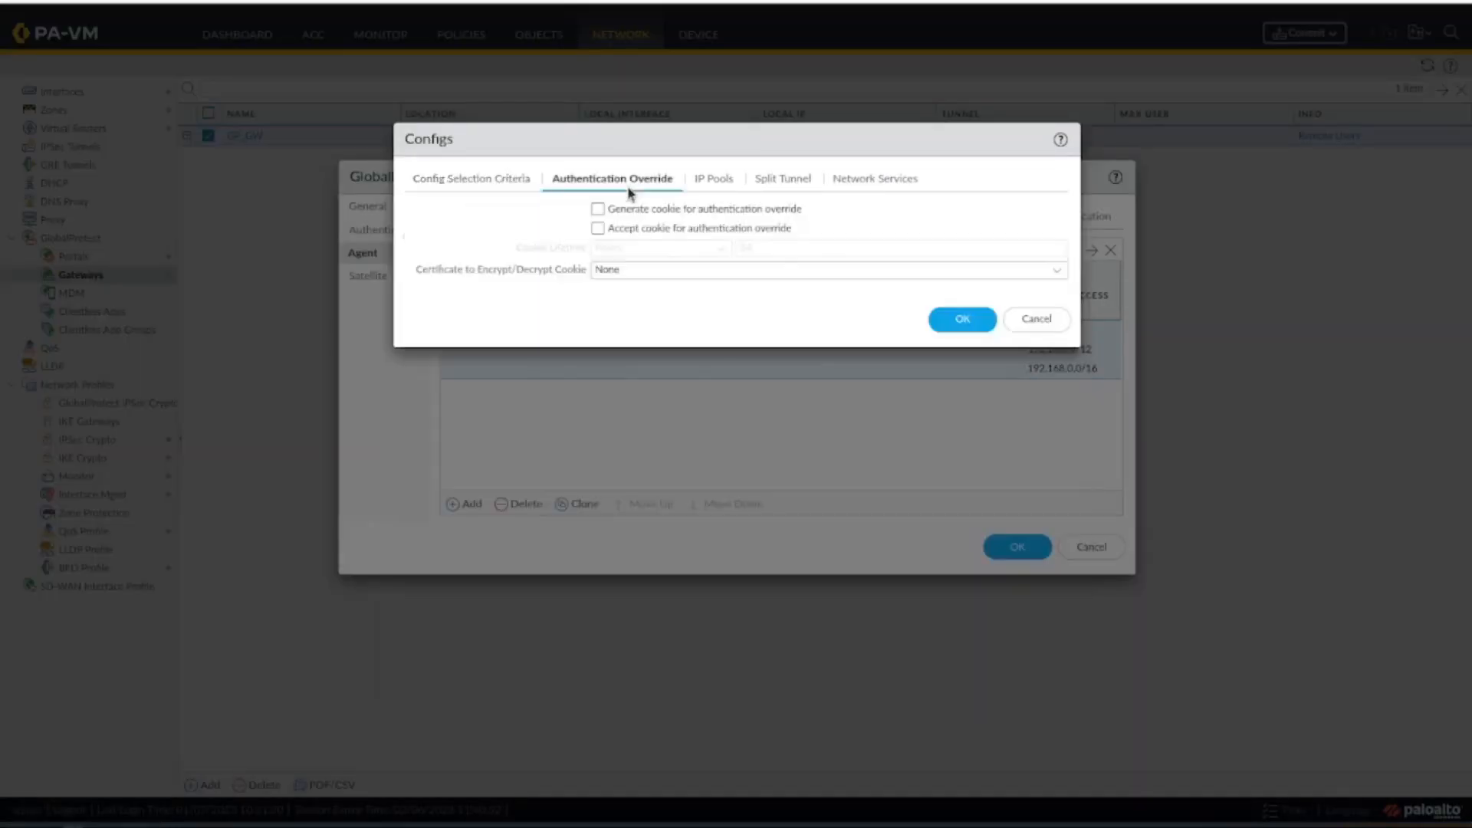
pyautogui.click(714, 184)
pyautogui.click(781, 184)
pyautogui.click(849, 186)
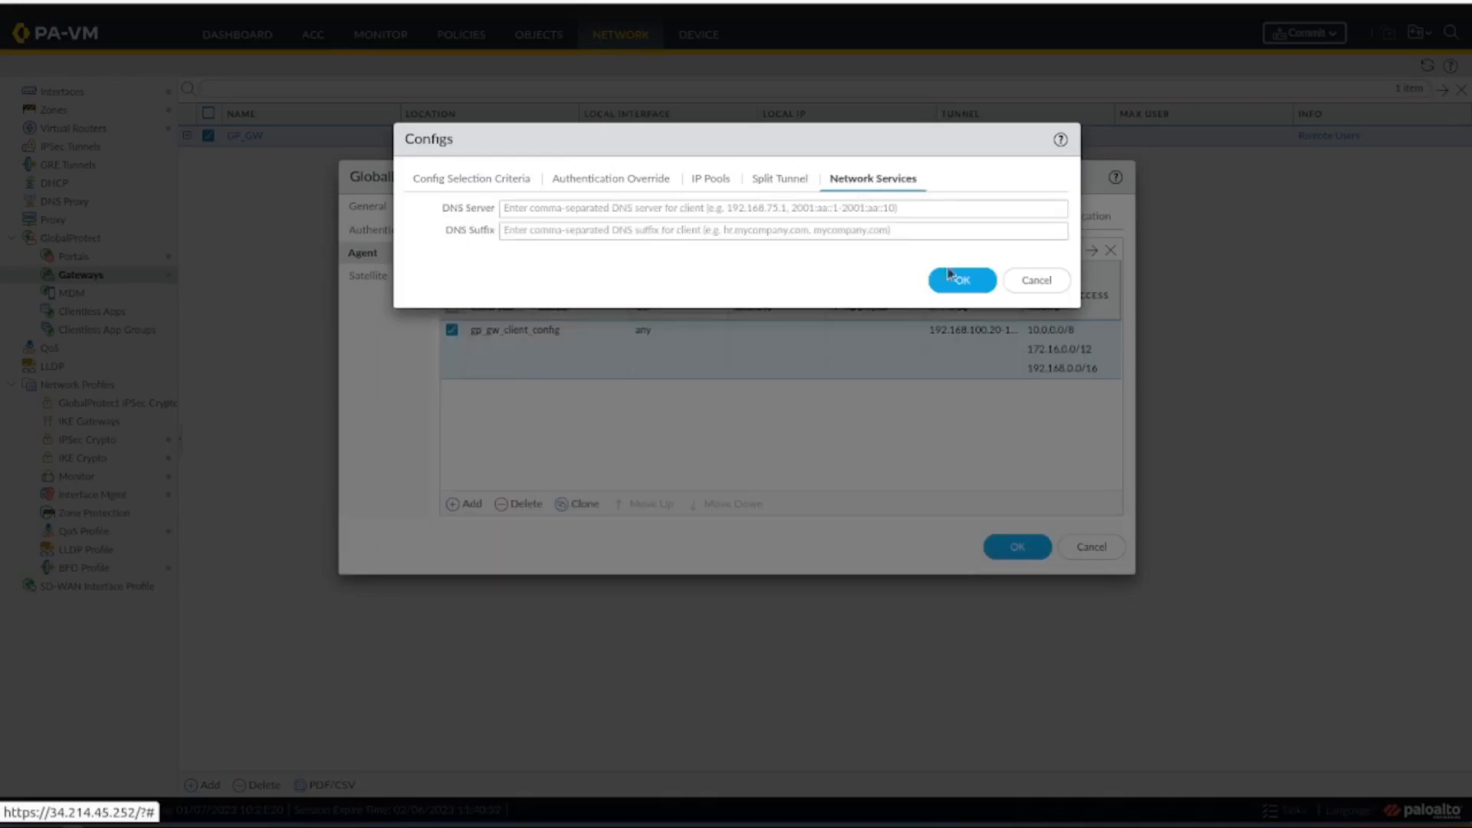
pyautogui.click(1031, 280)
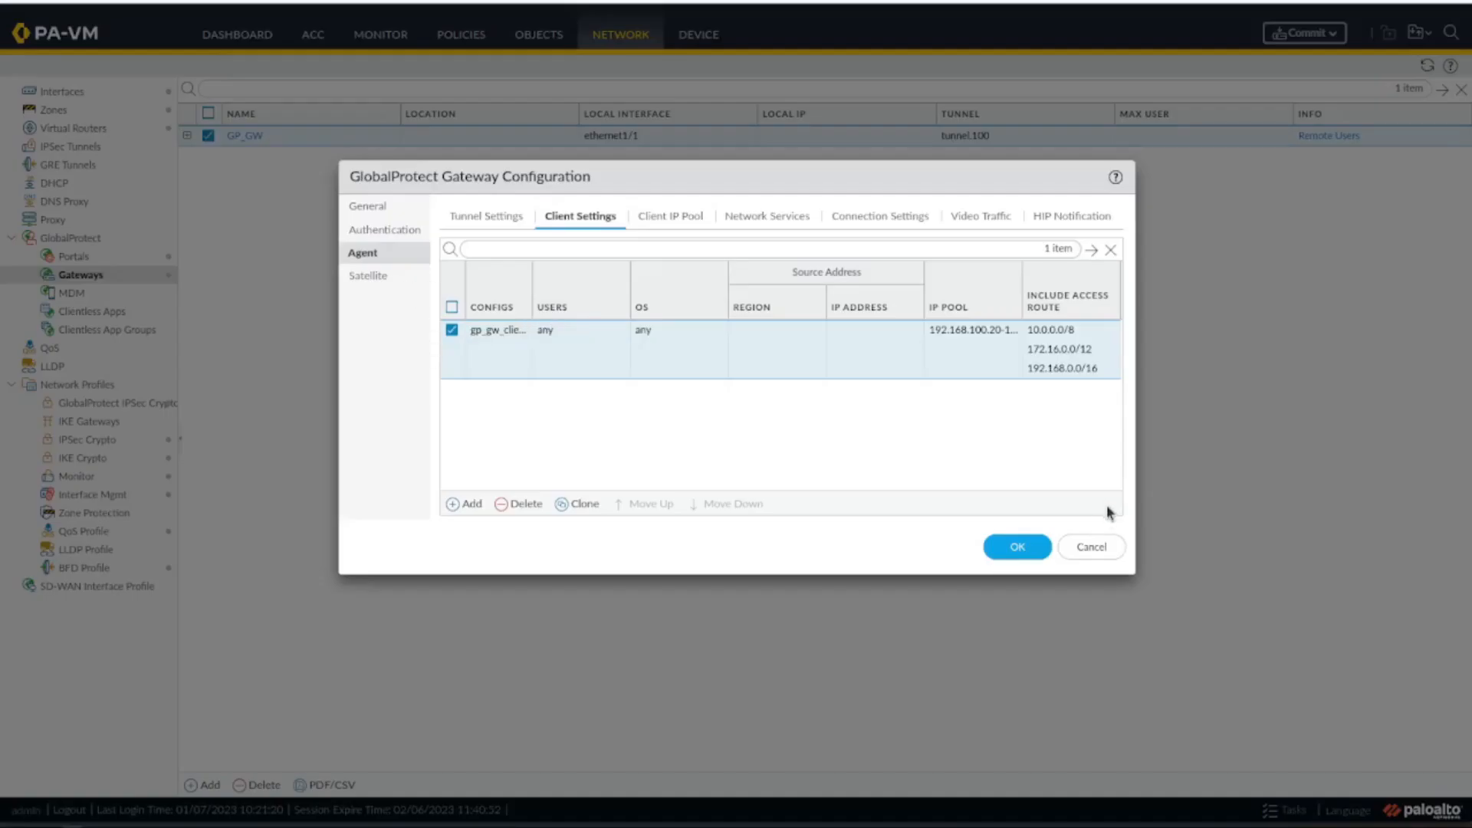
pyautogui.click(1091, 546)
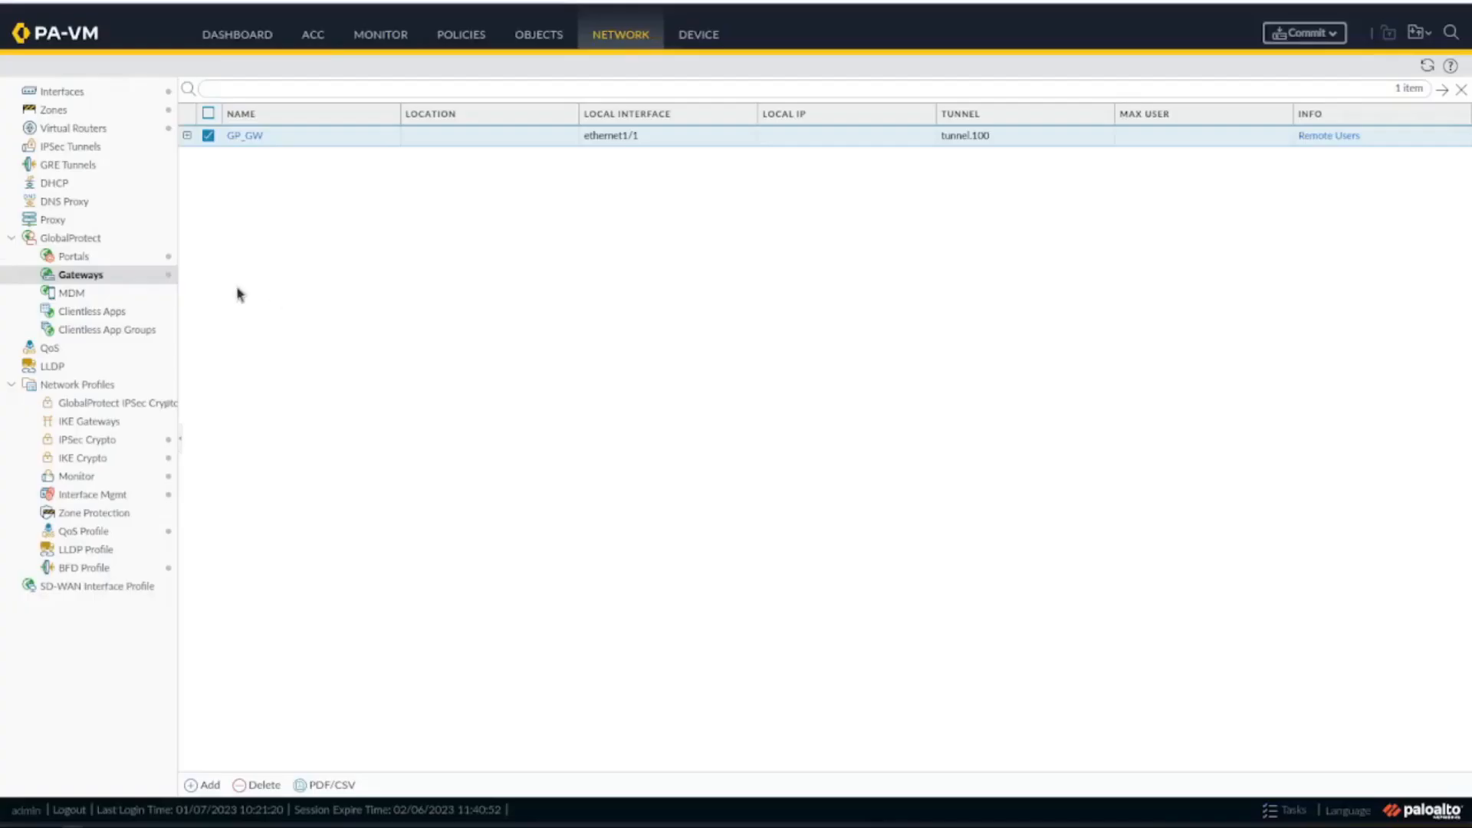
# Add netprepare\netprepareall to the user group selection criteria of the agent config gp_portal_config in the GlobalProtect portal gp_portal.
pyautogui.click(145, 259)
pyautogui.click(256, 136)
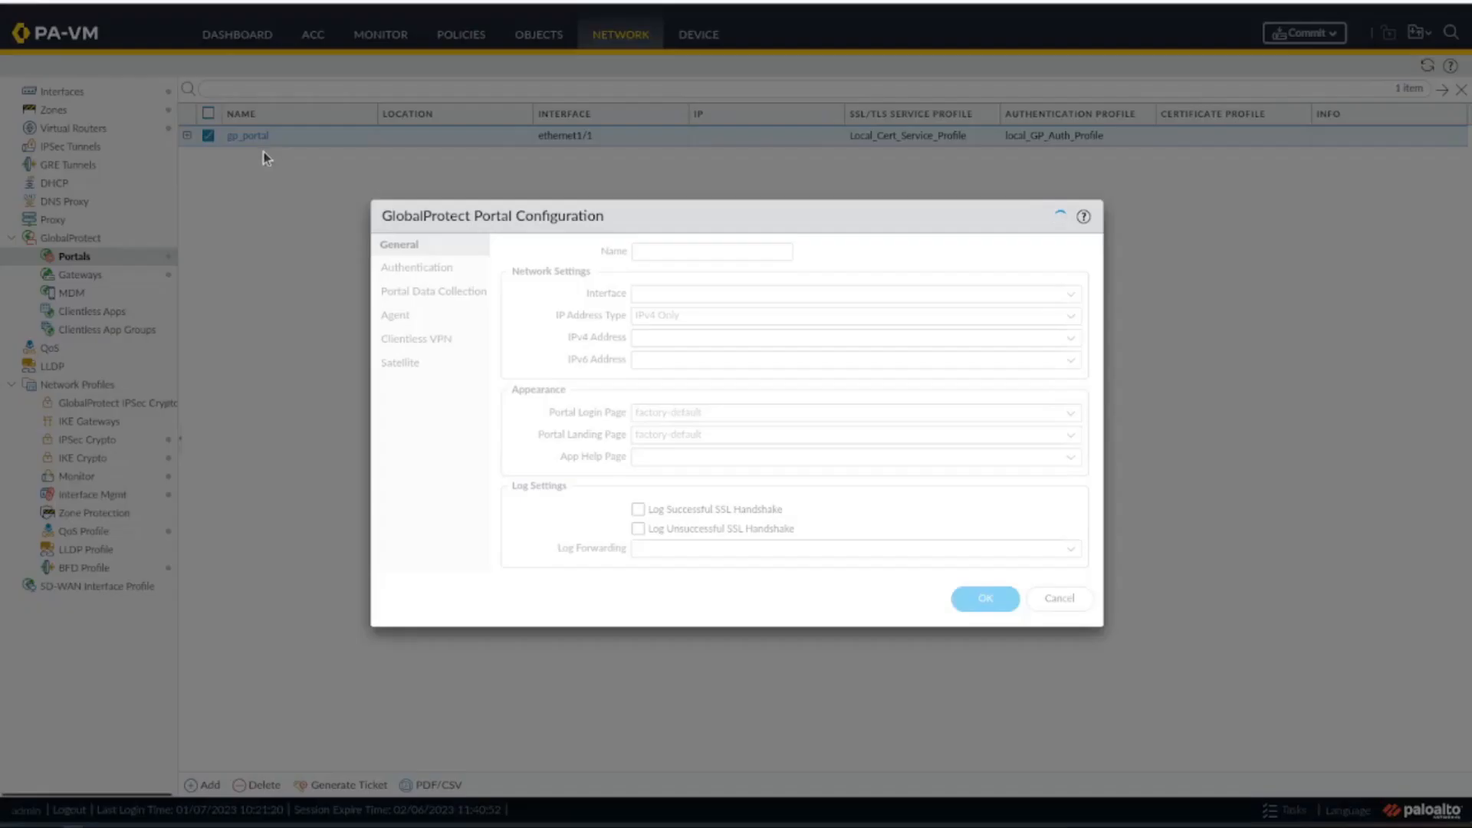
pyautogui.click(404, 318)
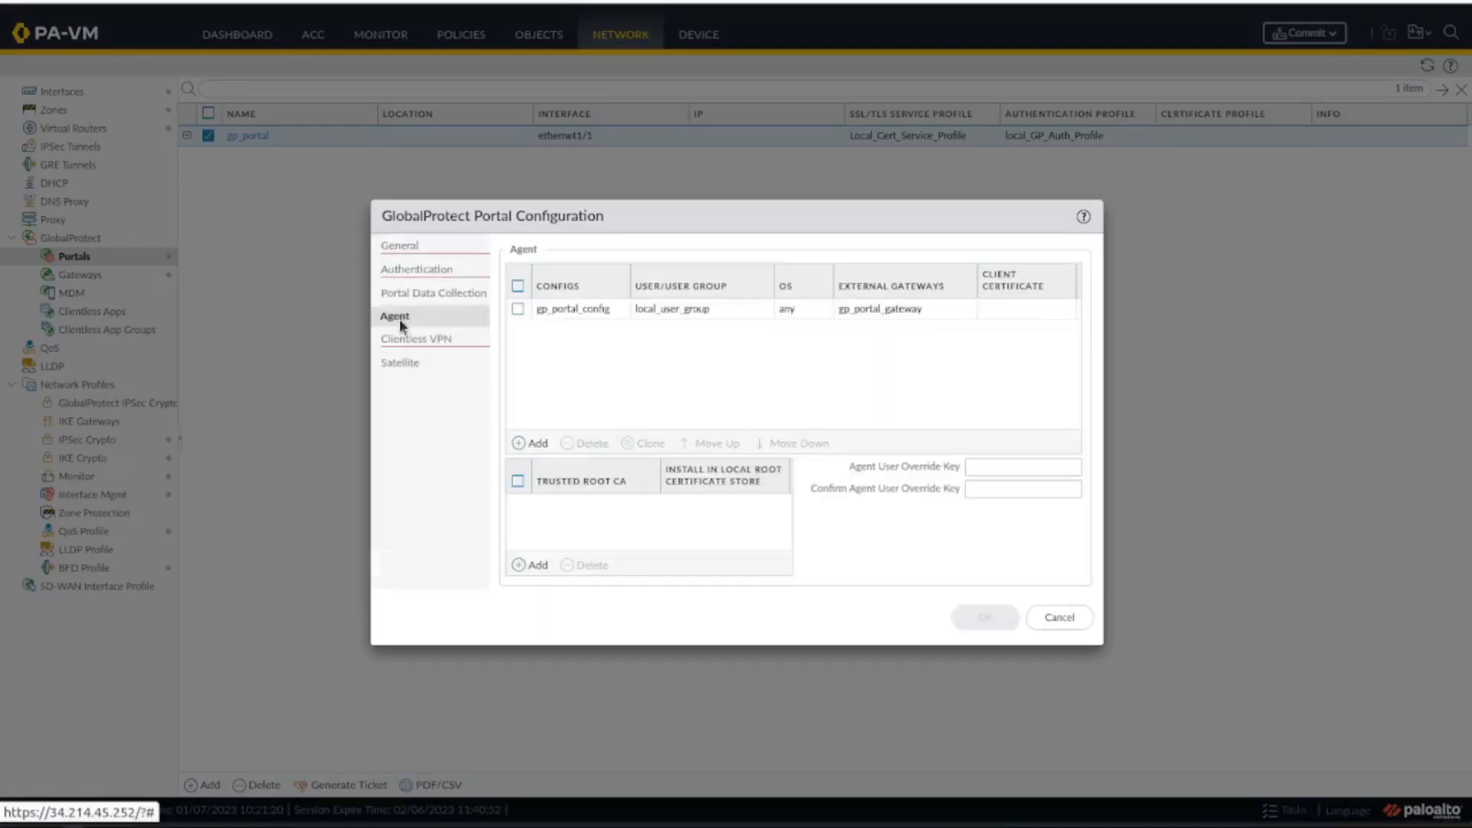
pyautogui.click(579, 313)
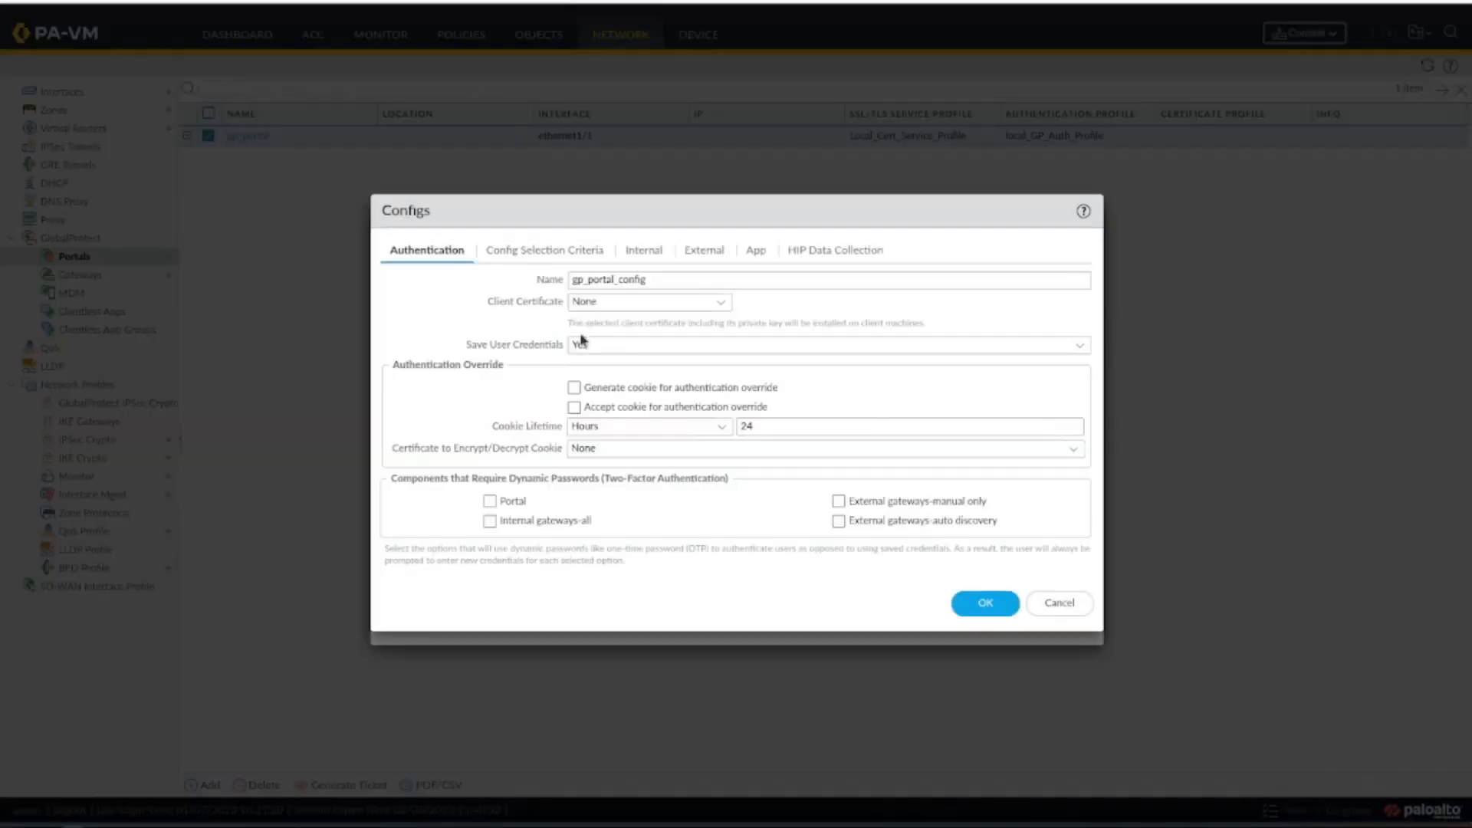
pyautogui.click(556, 253)
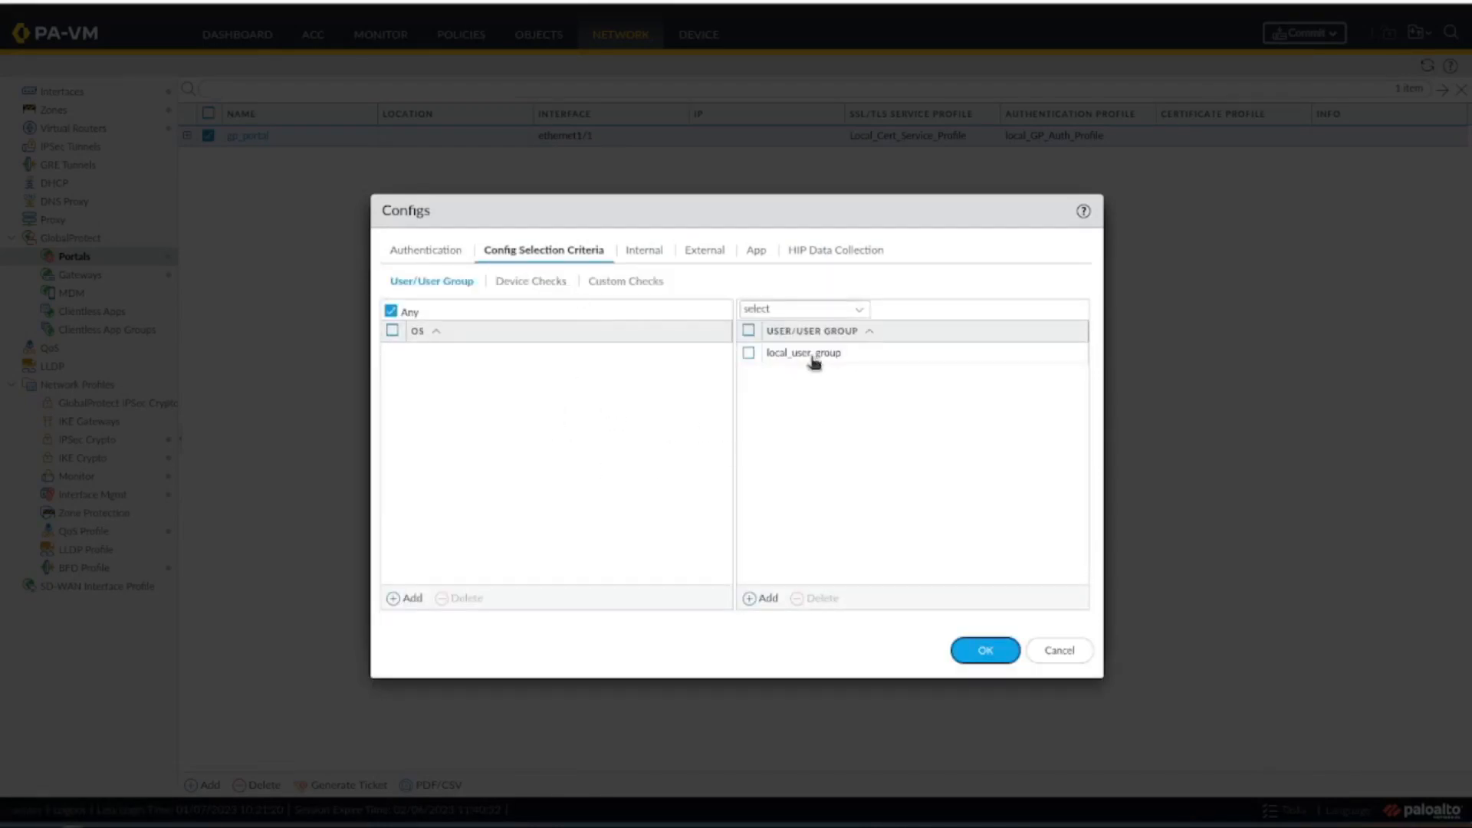
pyautogui.click(757, 599)
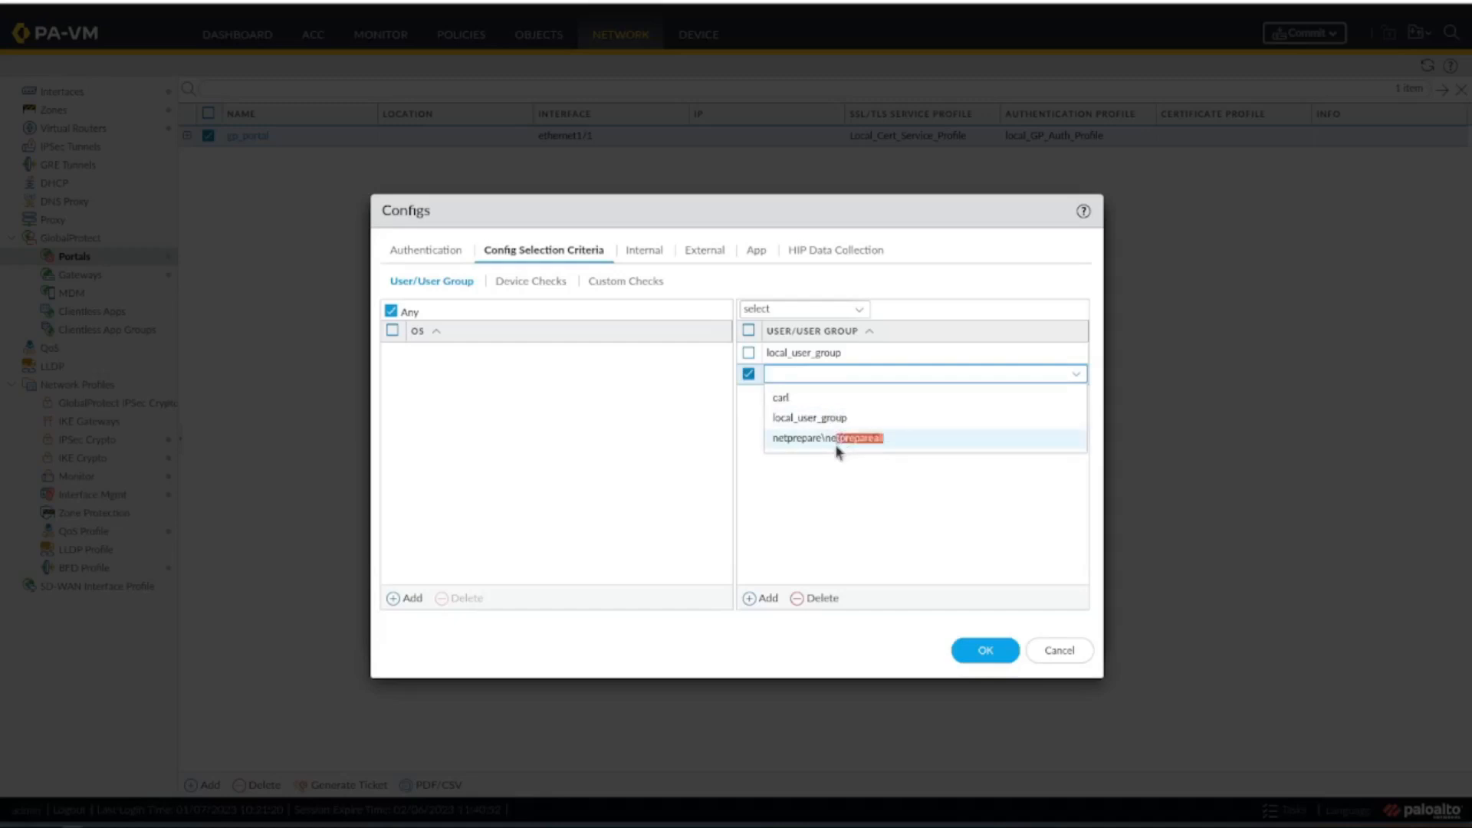
pyautogui.click(835, 441)
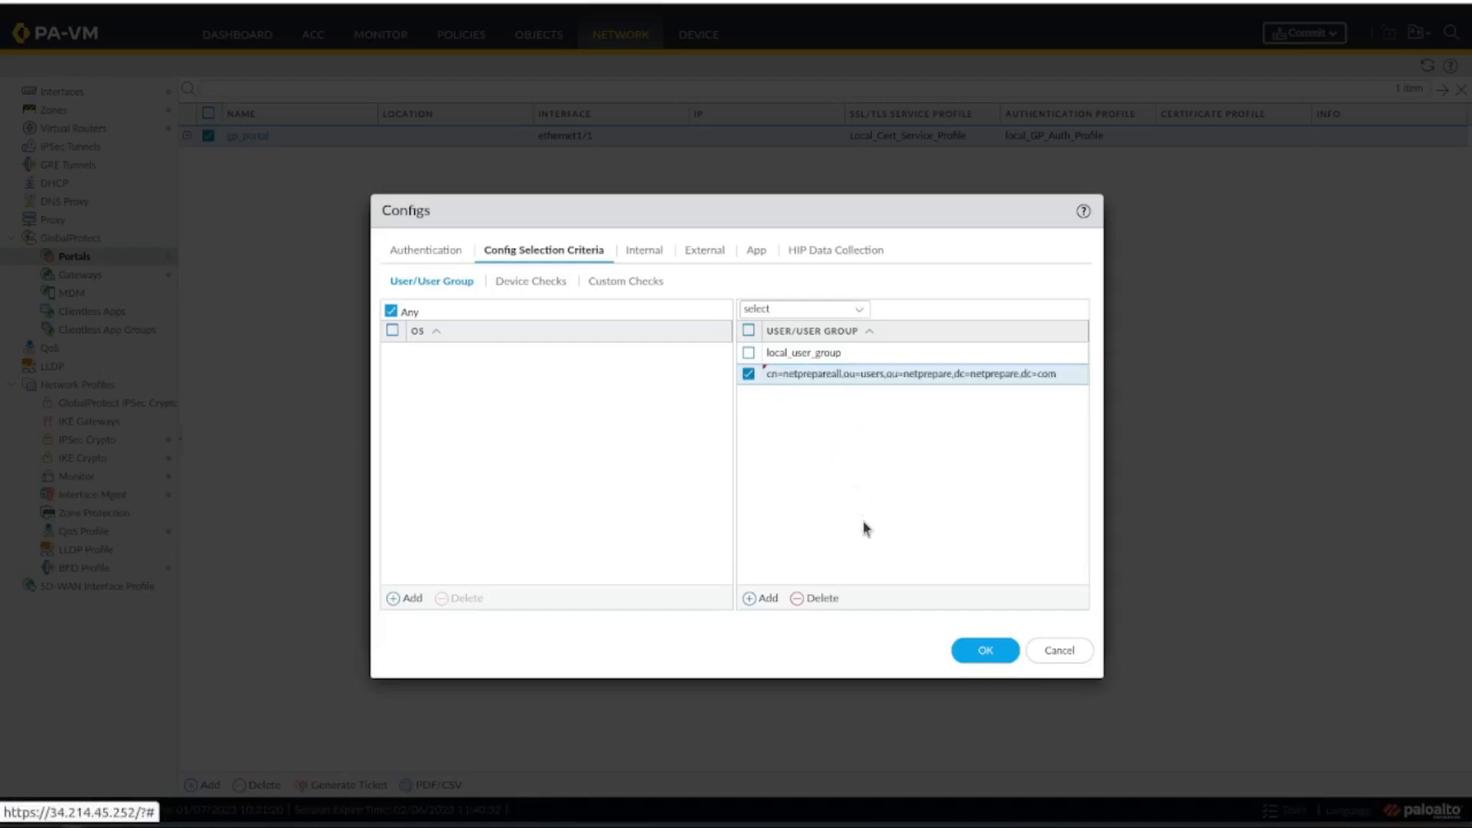